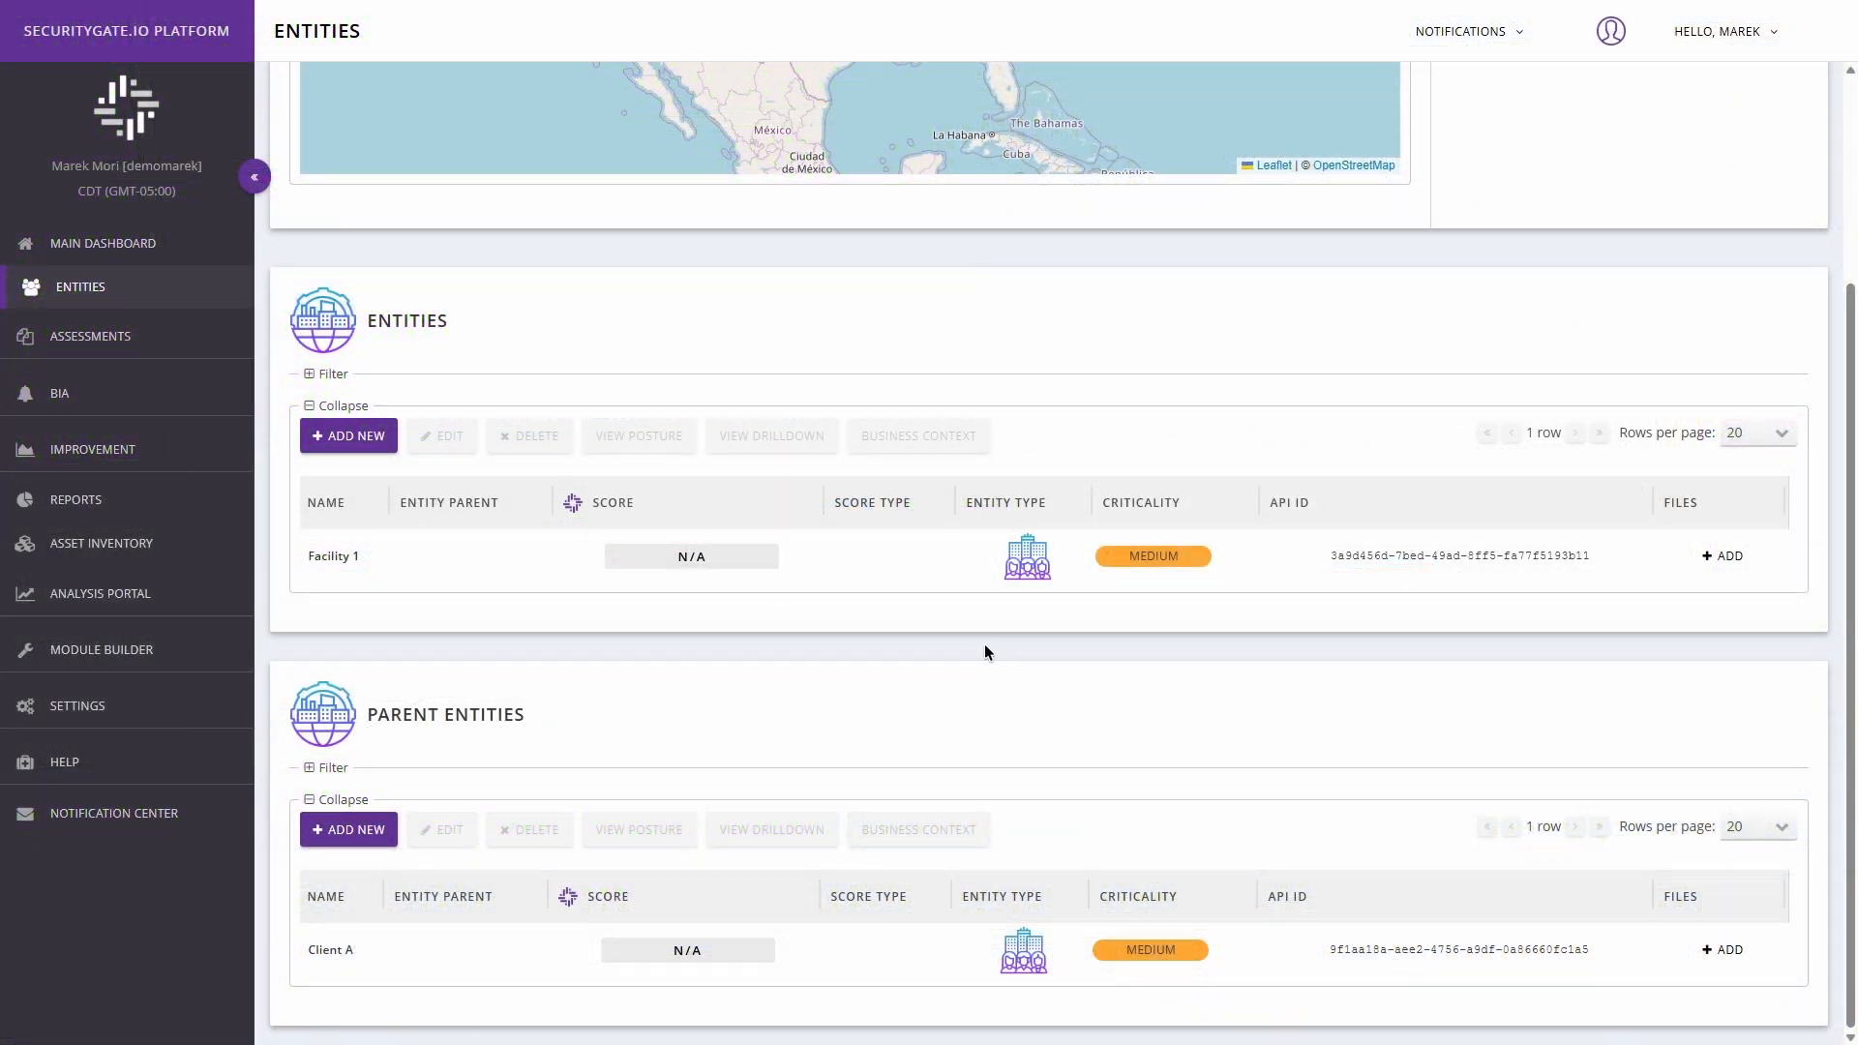
Start scheduling a new ISA/IEC standards assessment and name it "62443 3-3 Assessment Example".
left_click(81, 346)
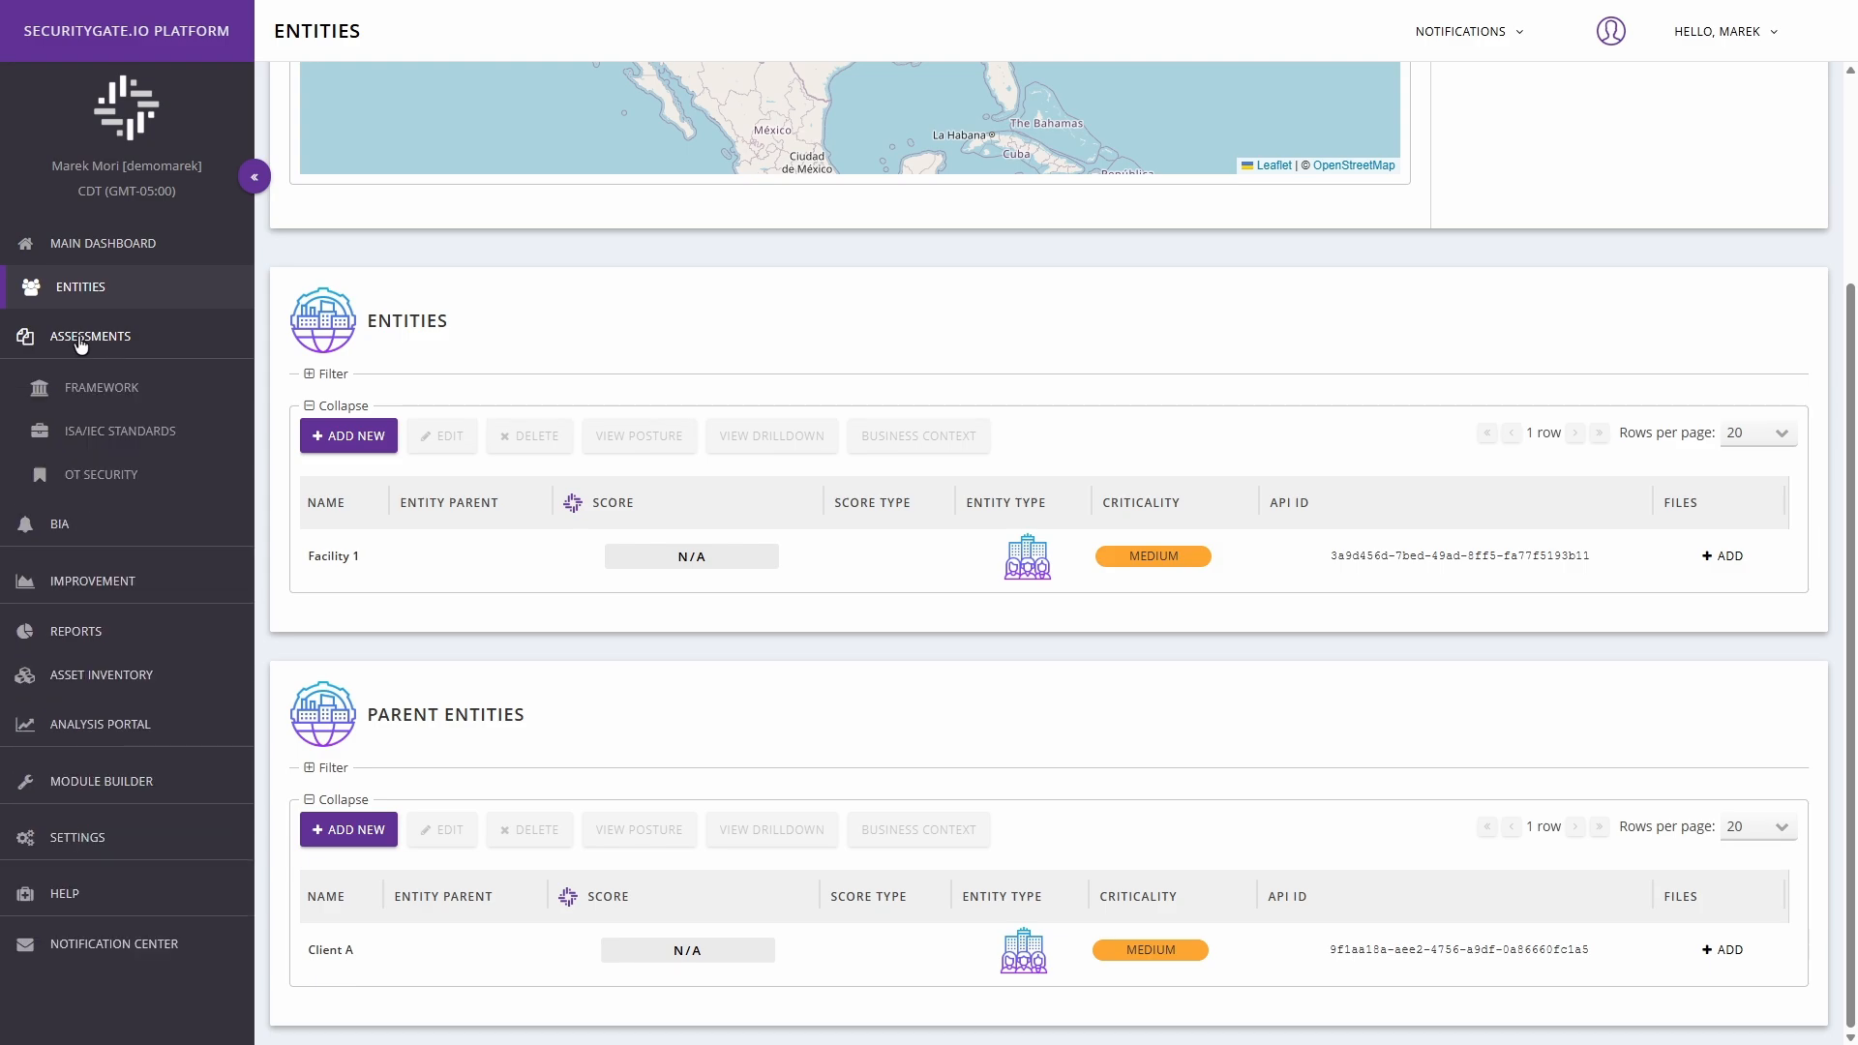
left_click(112, 439)
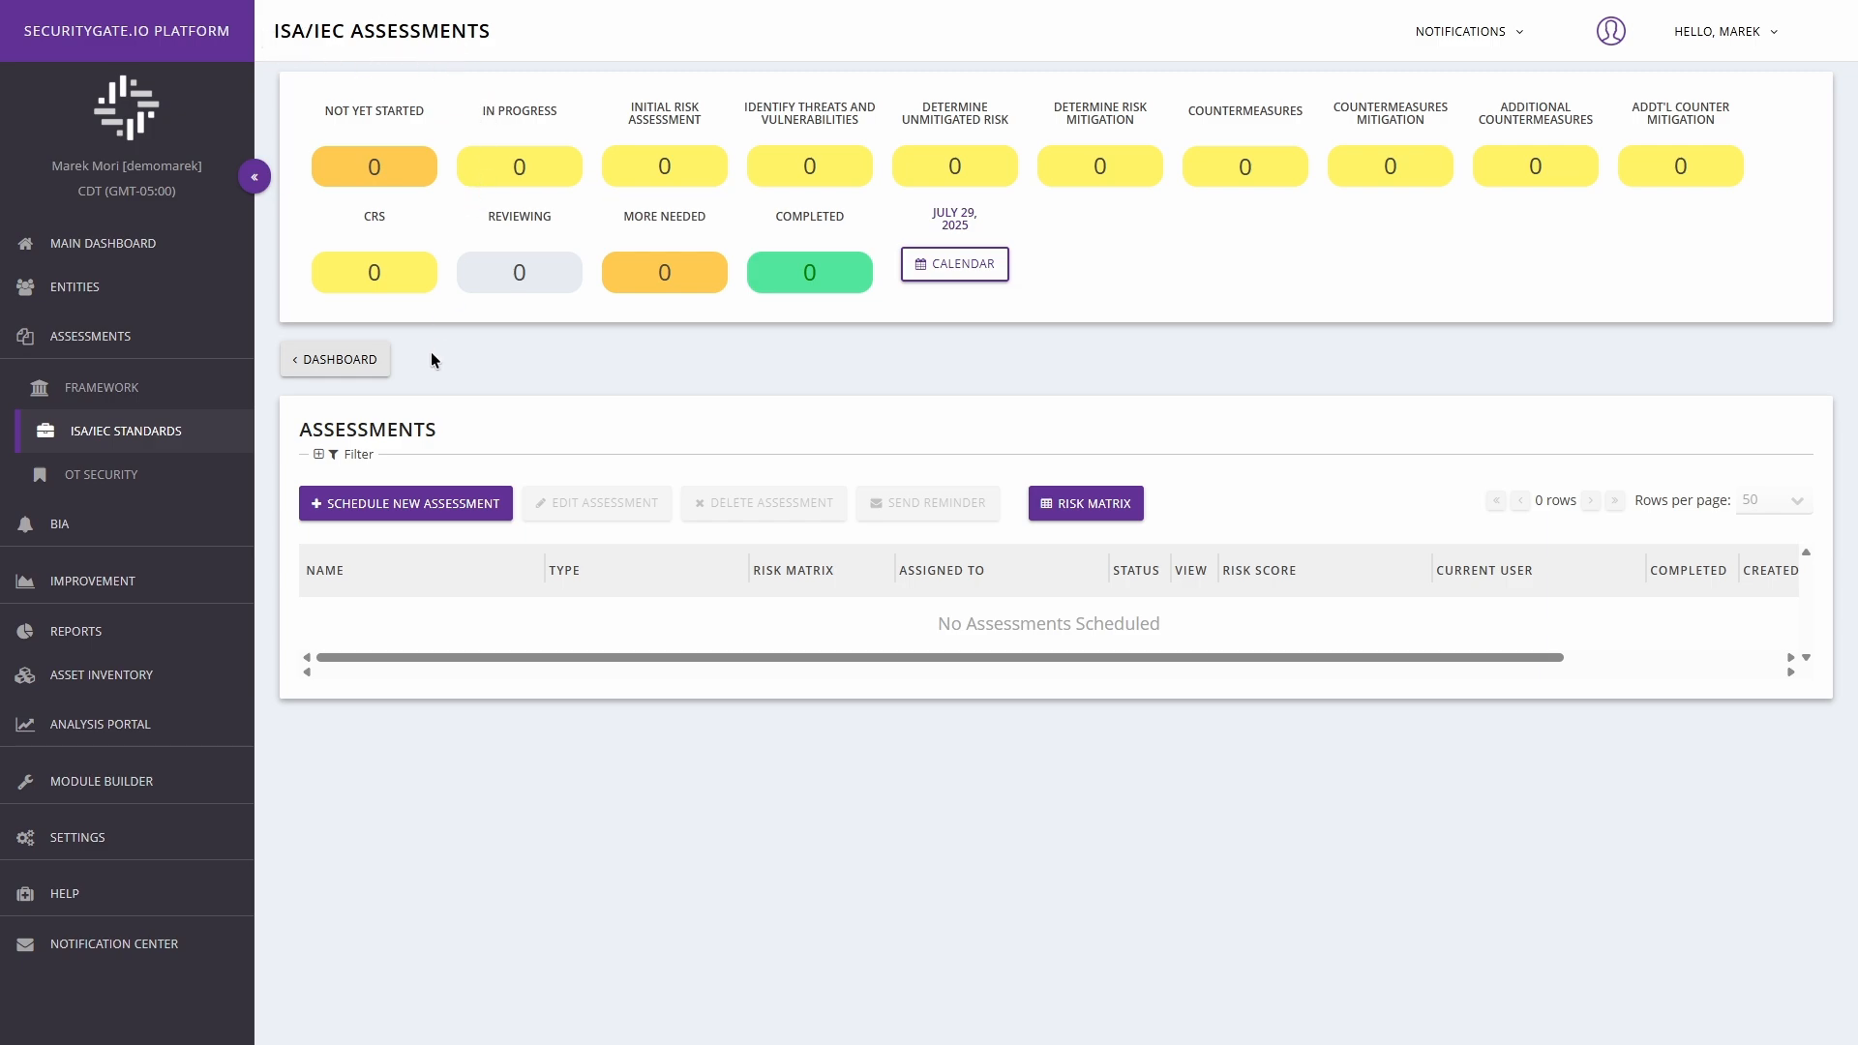
left_click(397, 511)
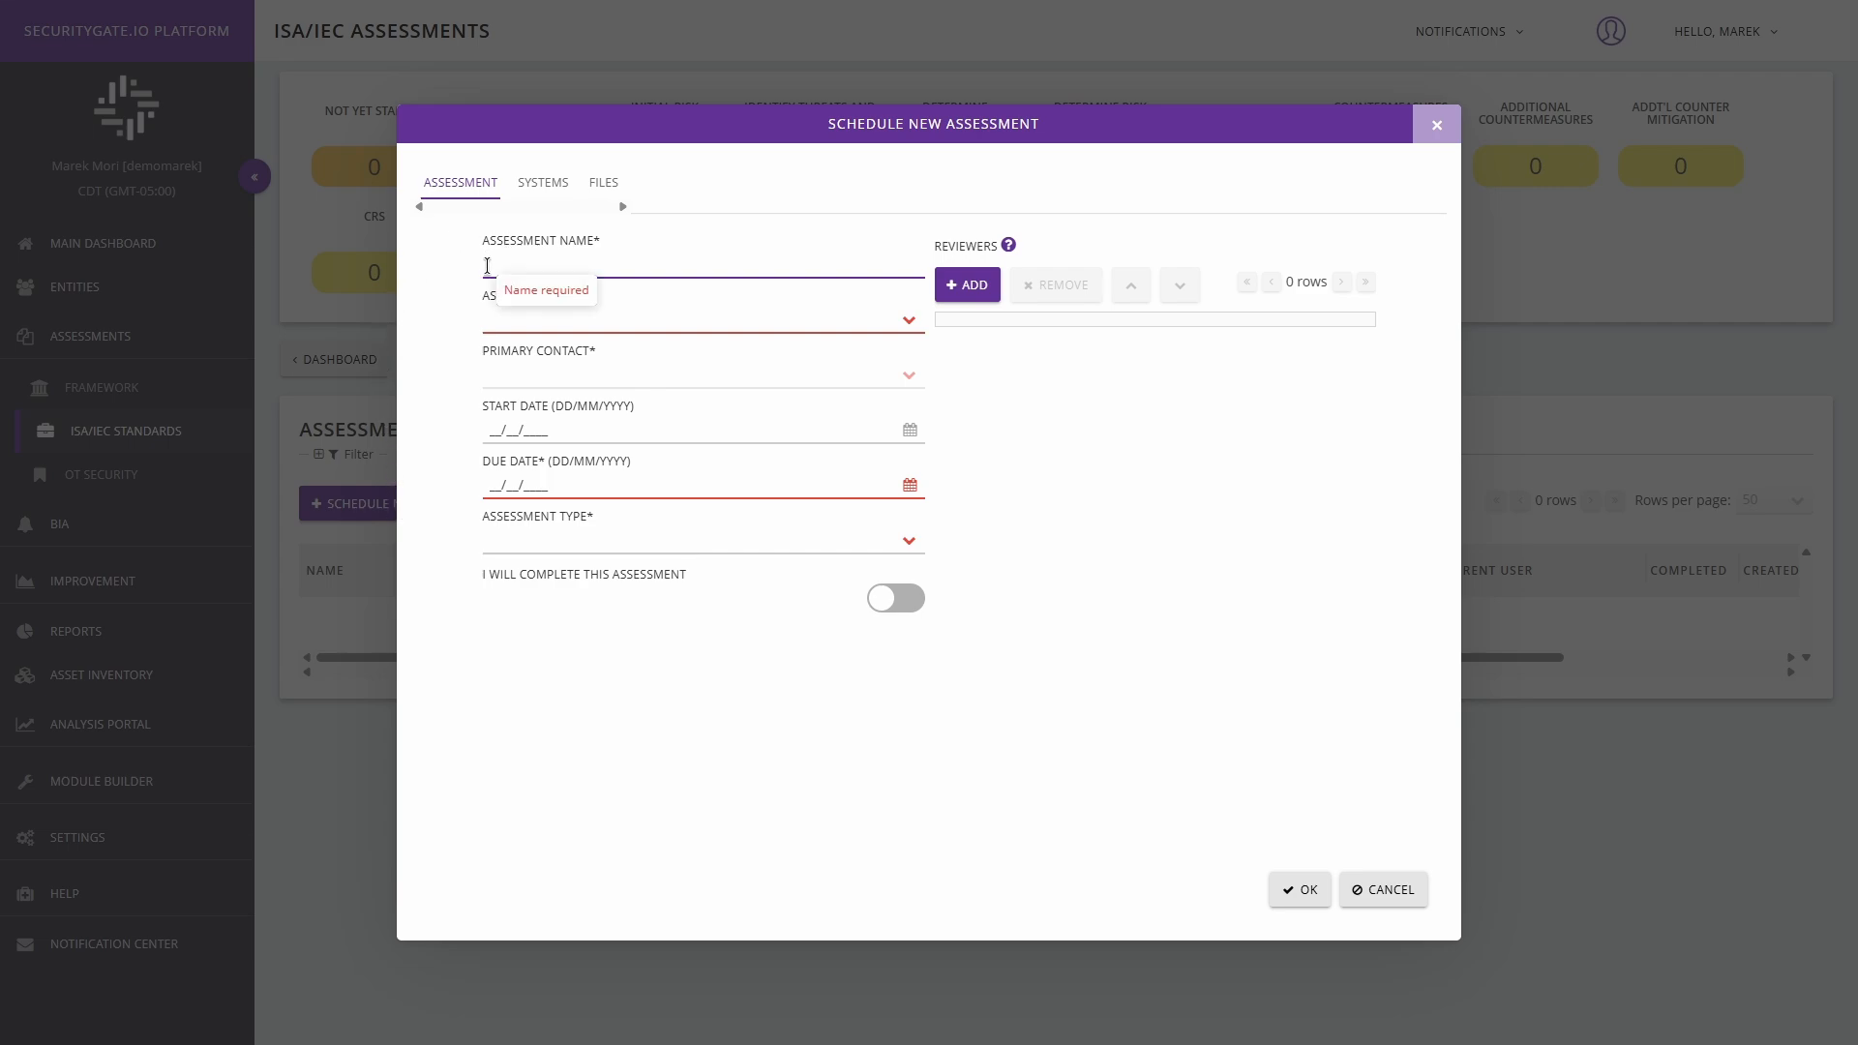
type("62443 3-3 Assessment Example")
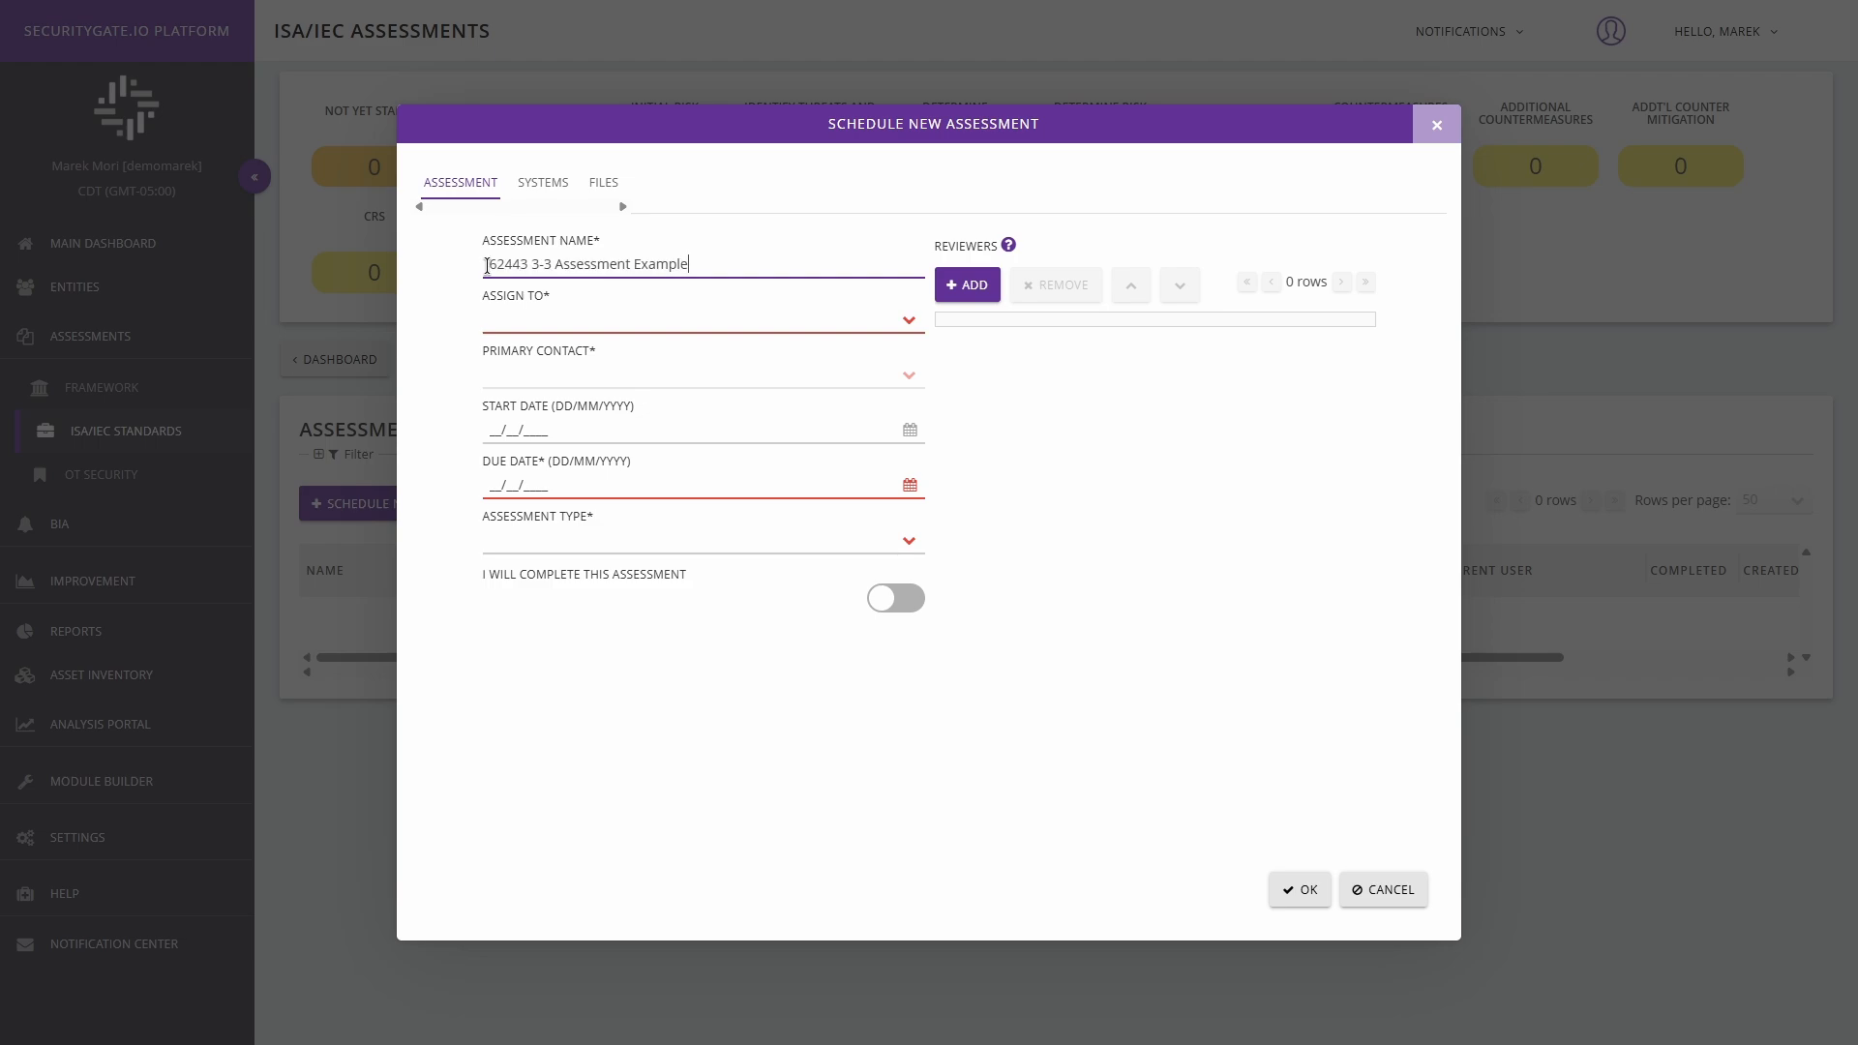
Assign the assessment to the Facility 1 entity and choose the available user as its primary contact.
left_click(908, 321)
left_click(759, 396)
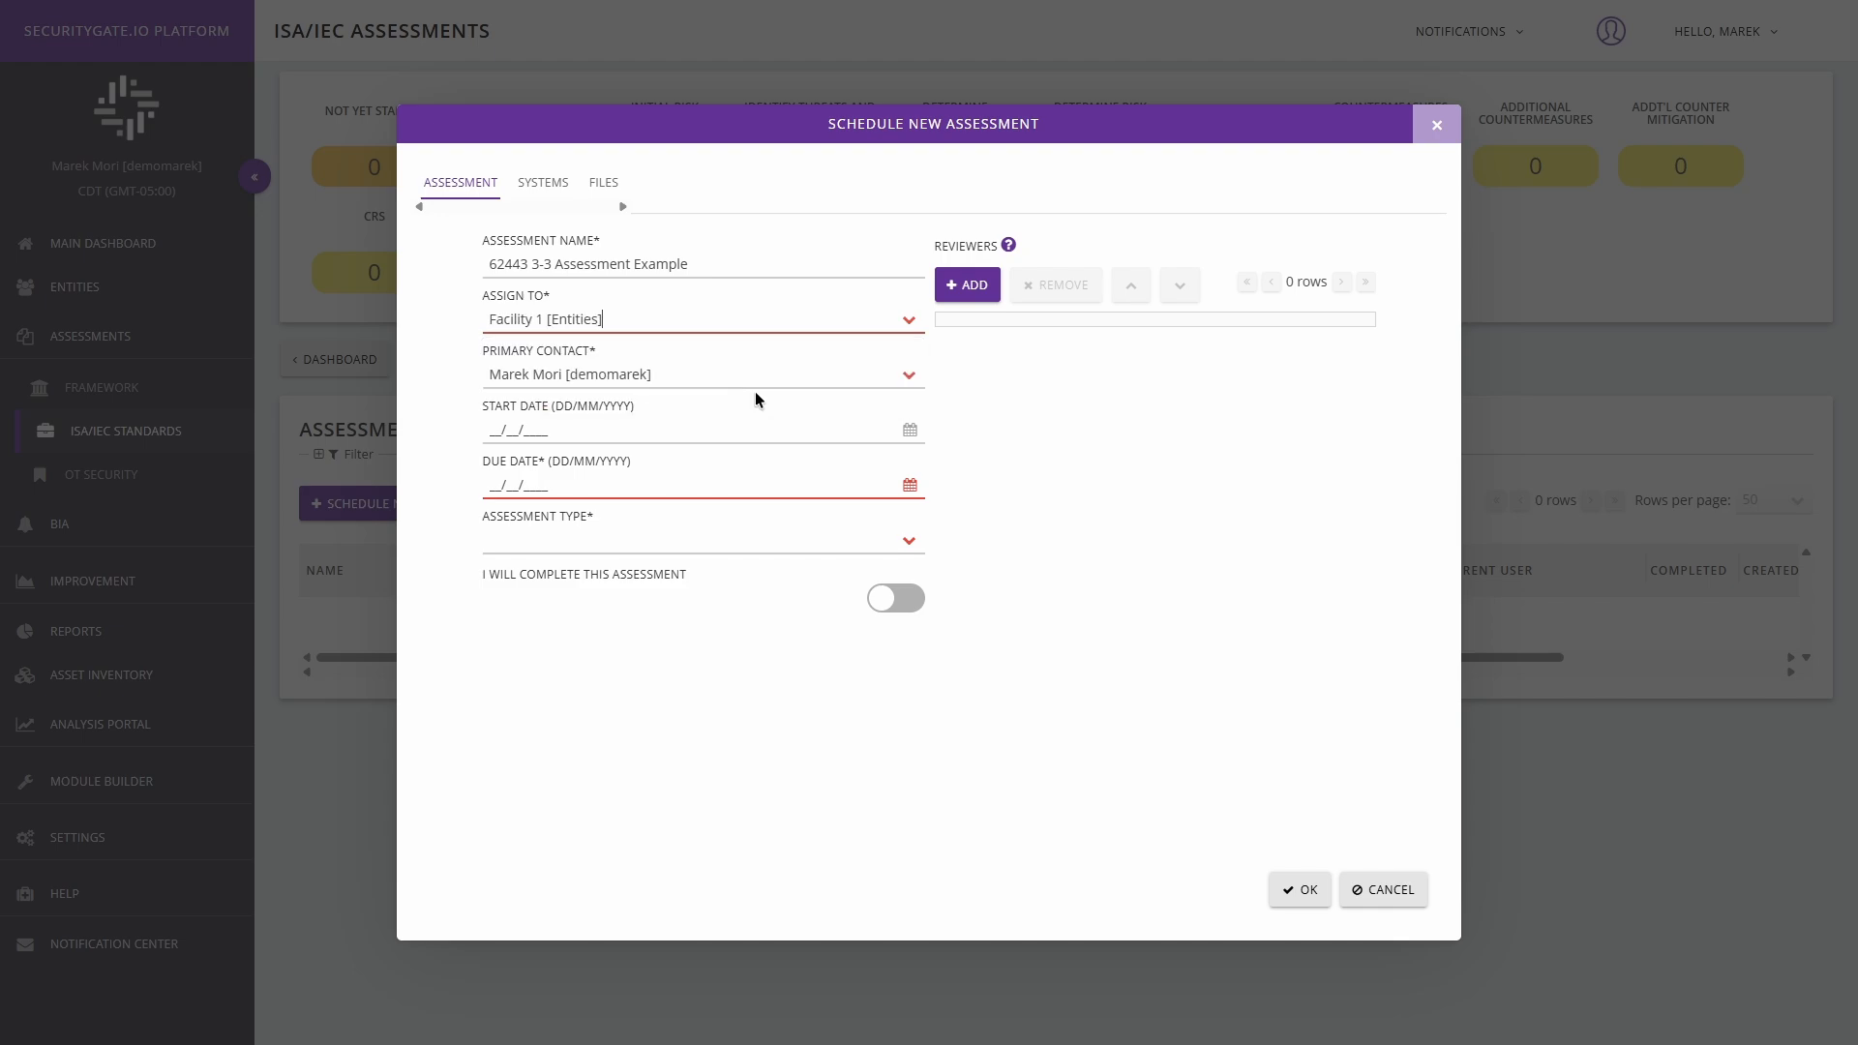
left_click(910, 376)
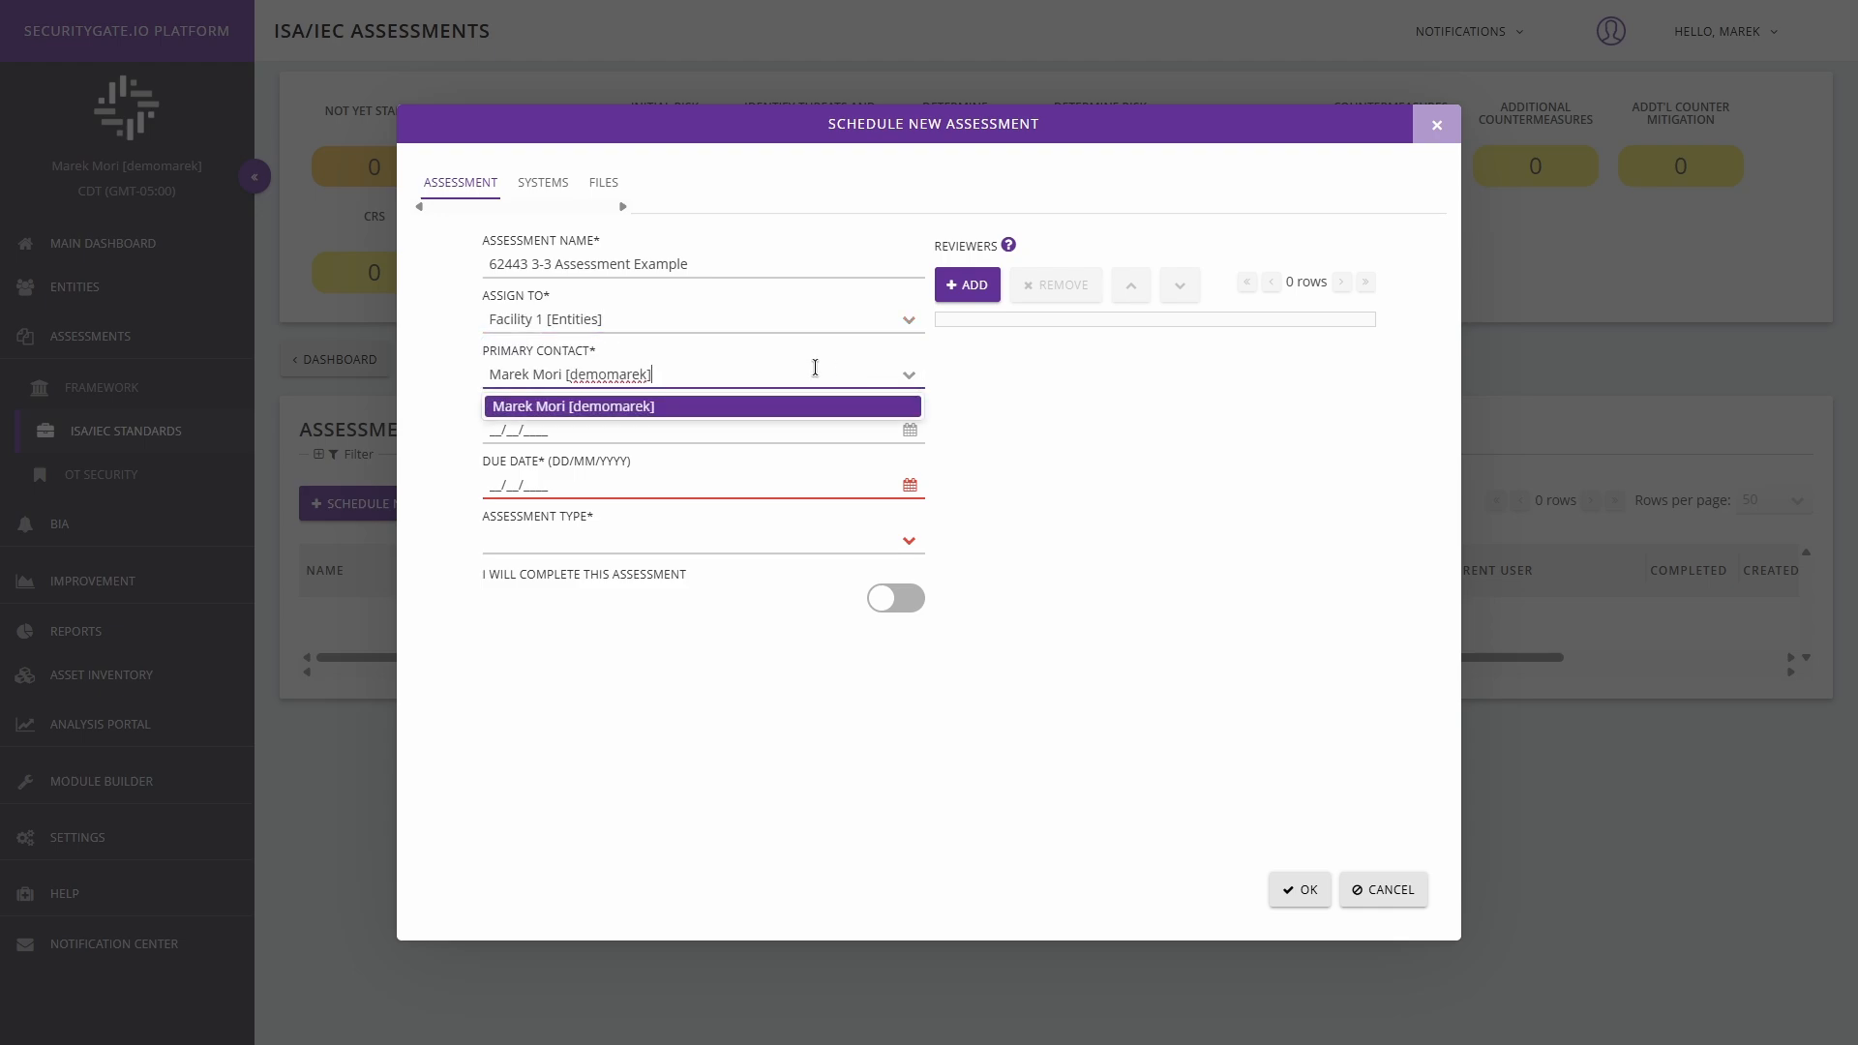
left_click(595, 407)
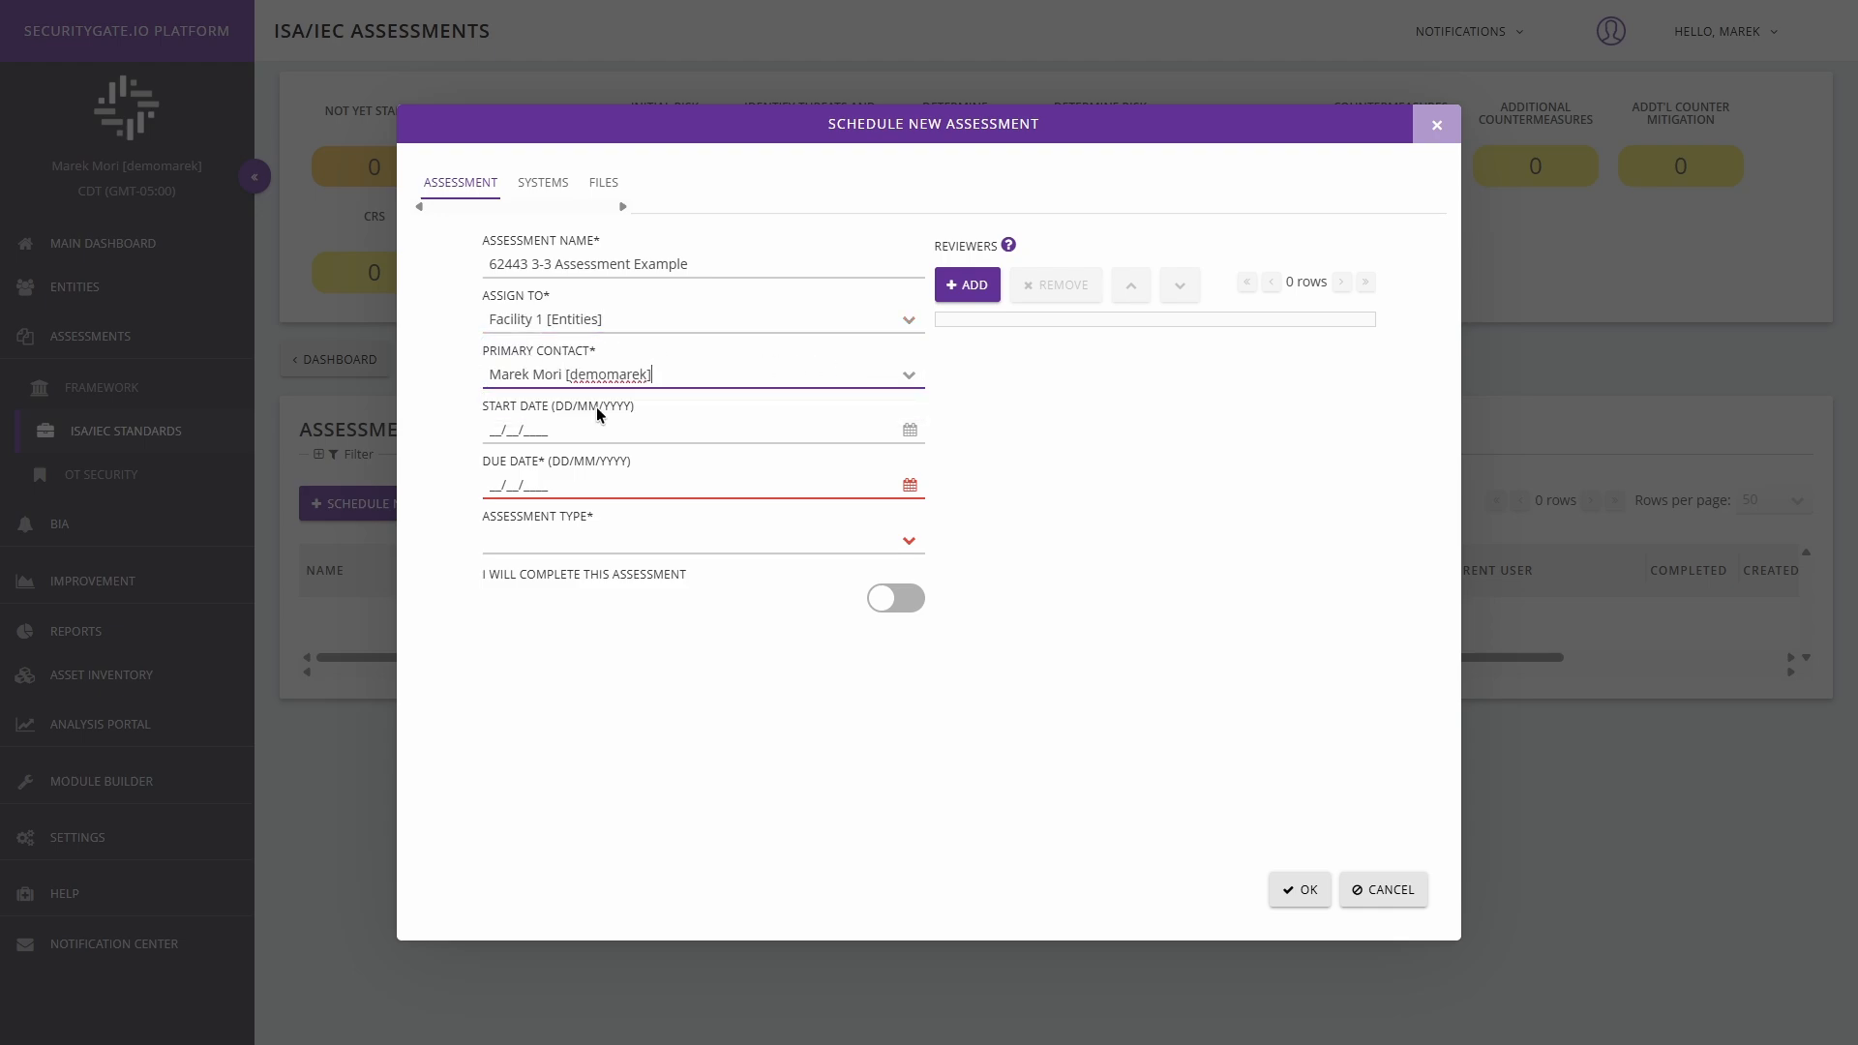
Set the due date to 29/07/2025 and the assessment type to ISA/IEC 62443-3-3:2013.
left_click(909, 484)
left_click(971, 664)
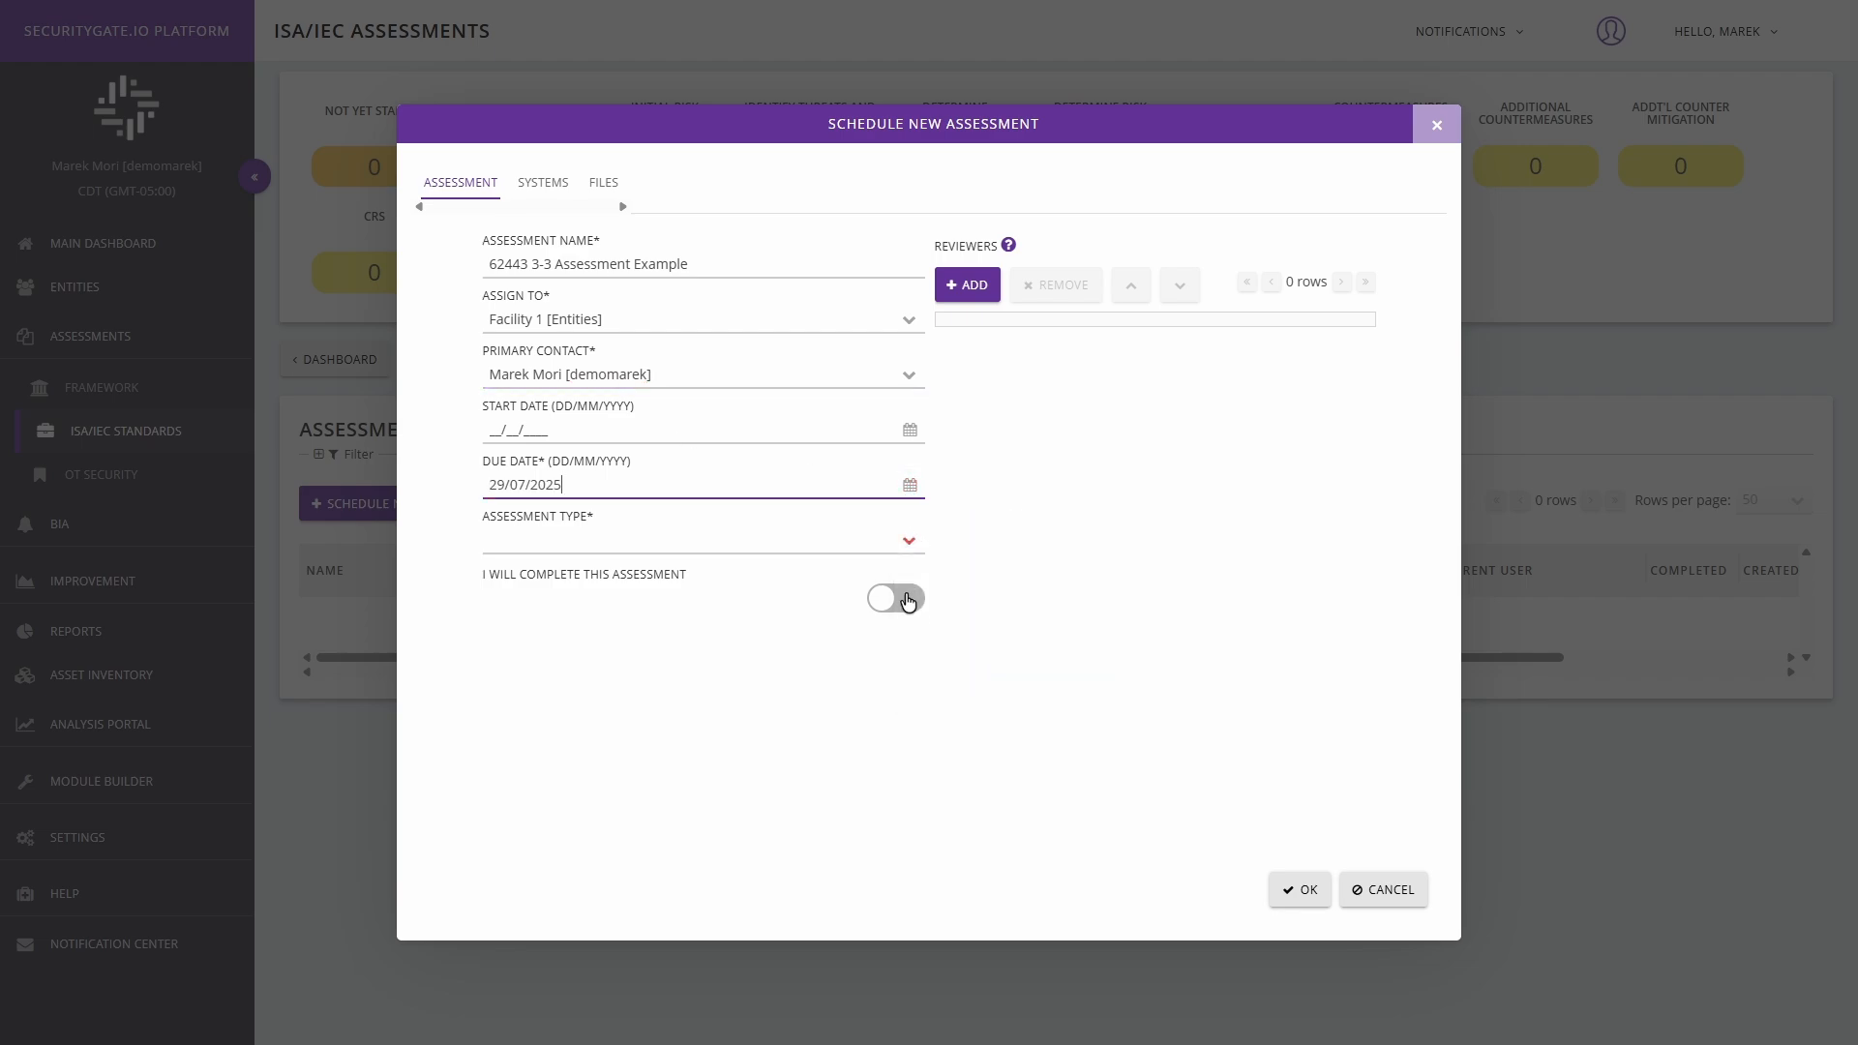
left_click(906, 542)
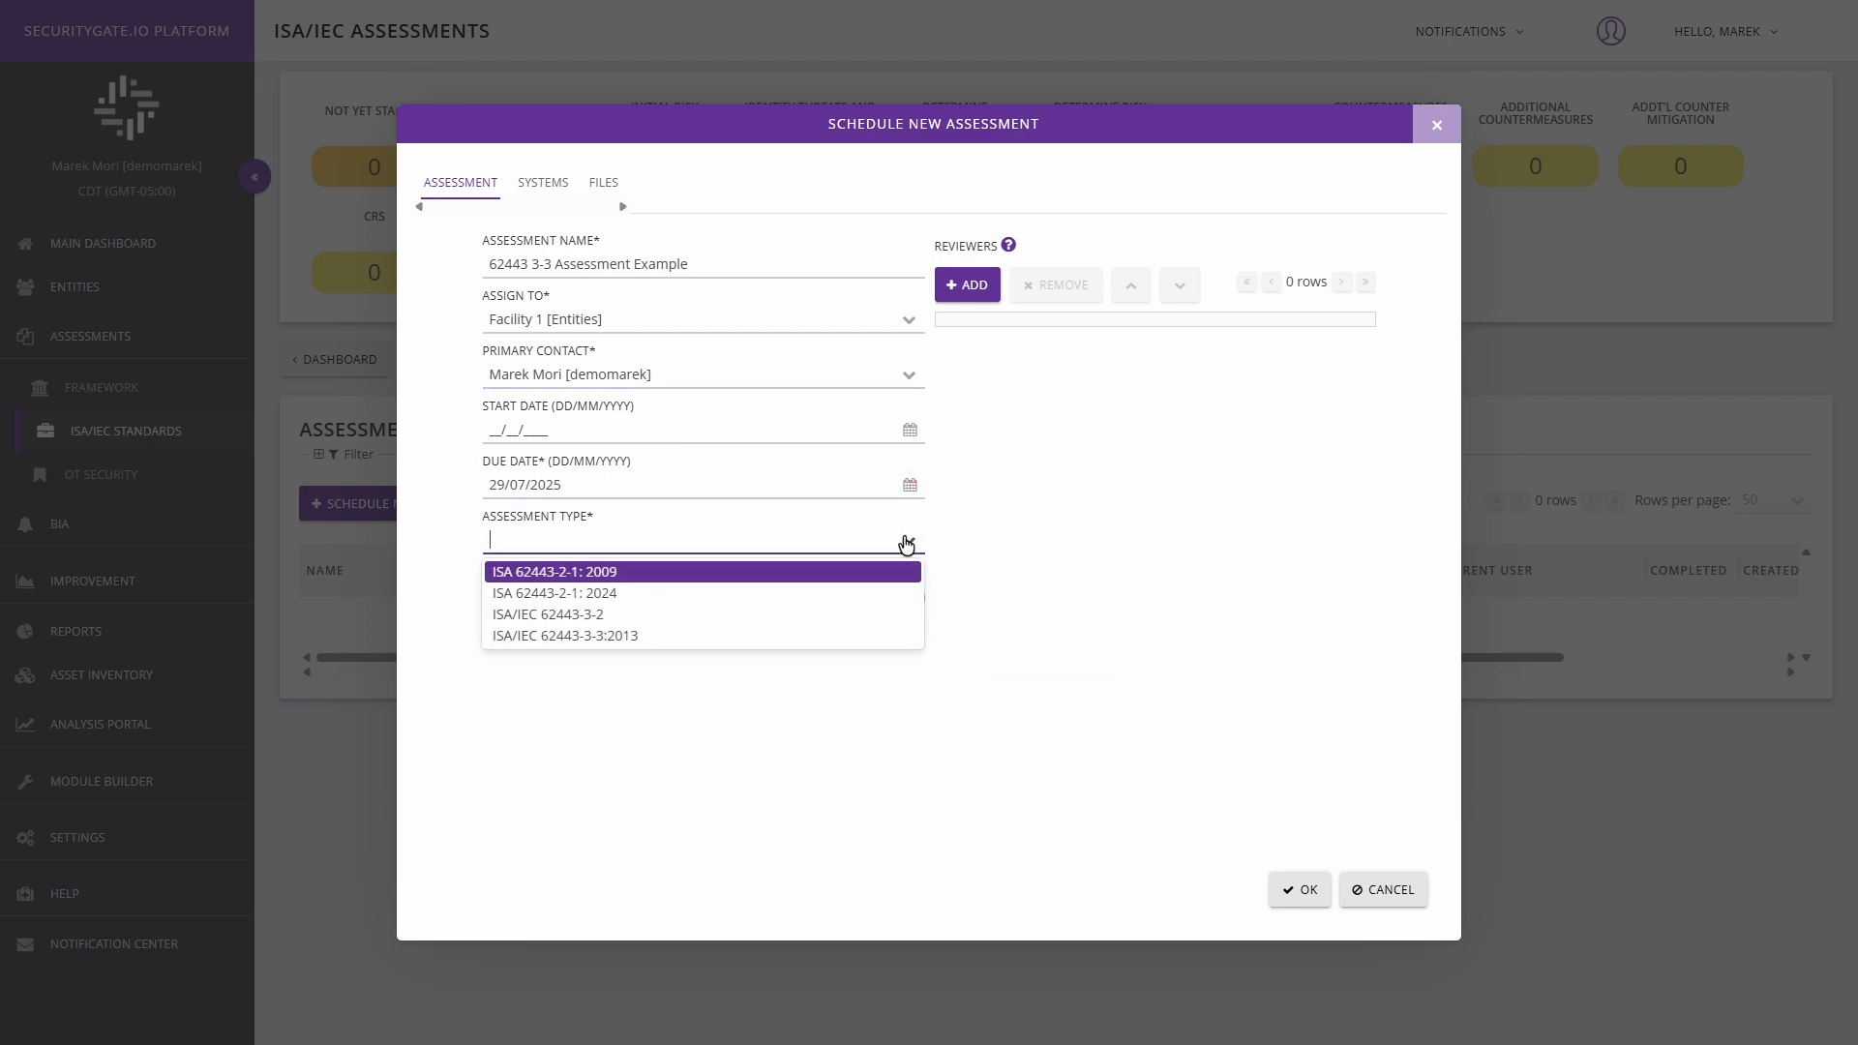
left_click(550, 638)
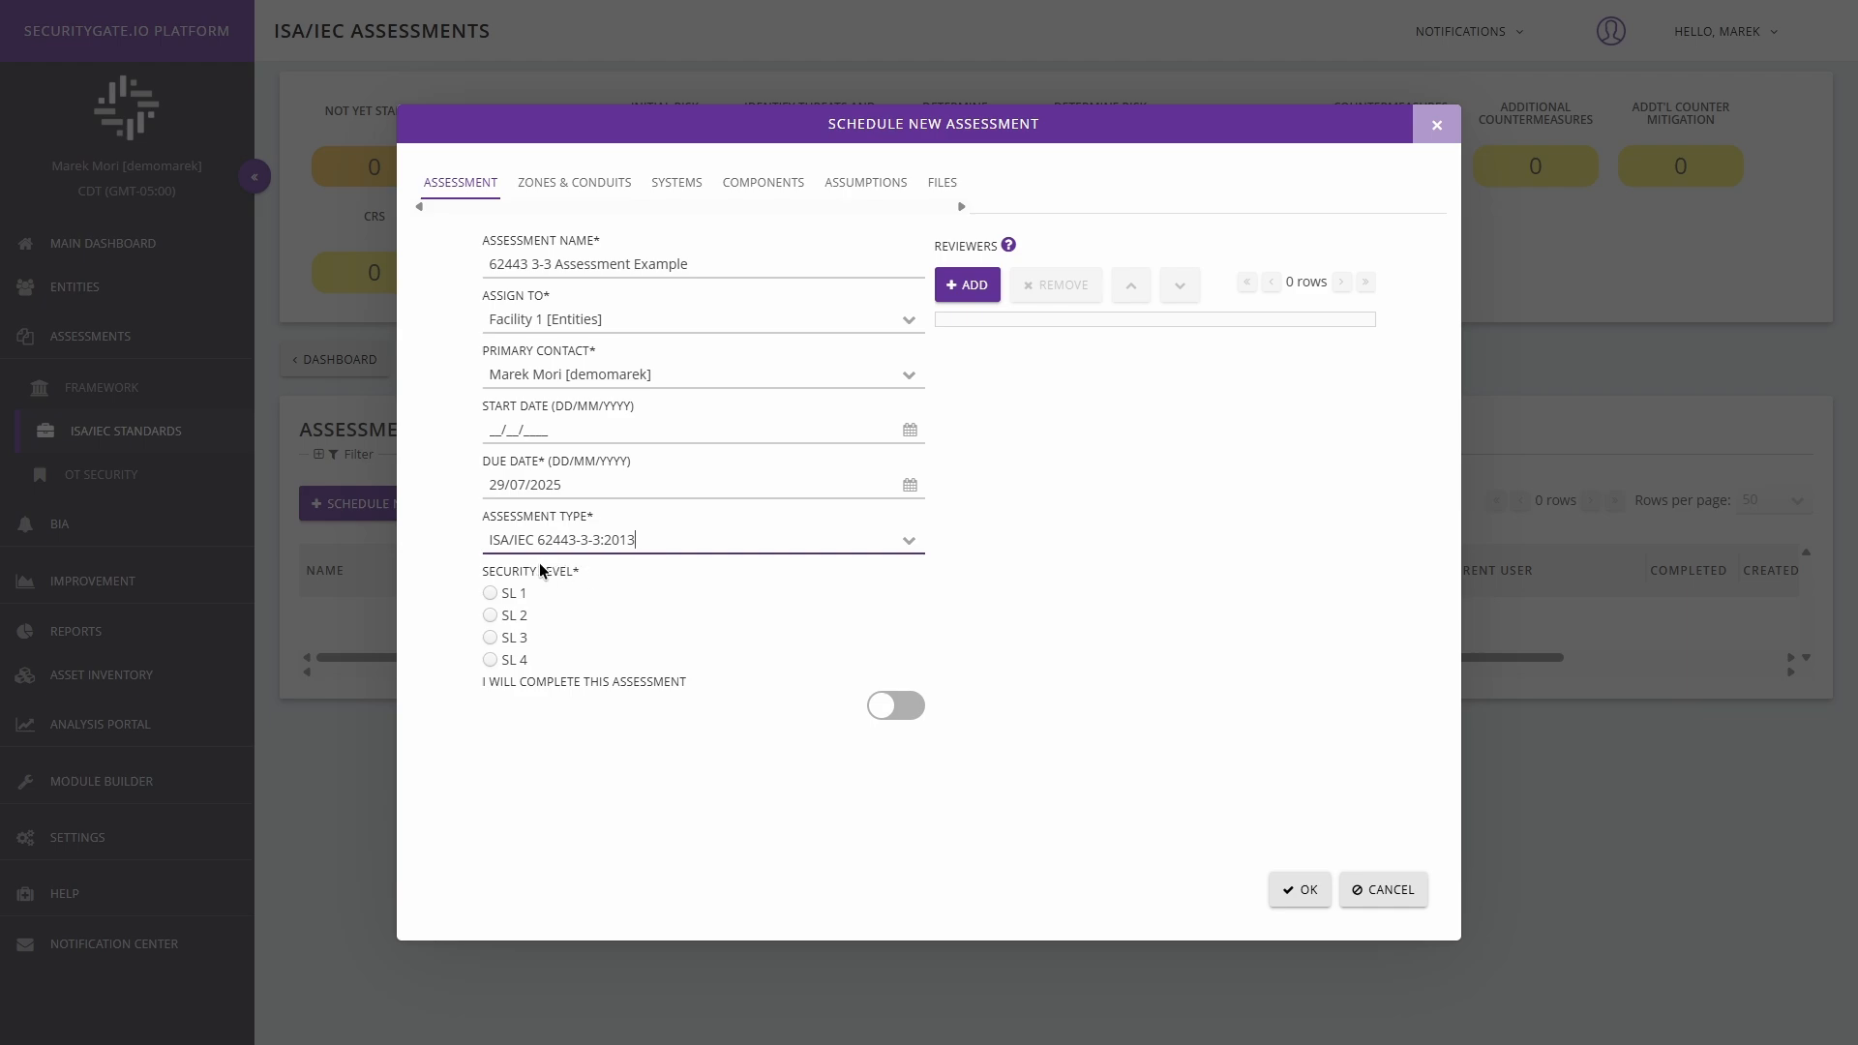
Set the security level to SL 4 and enable the option "I will complete this assessment".
left_click(490, 659)
left_click(490, 639)
left_click(489, 615)
left_click(489, 594)
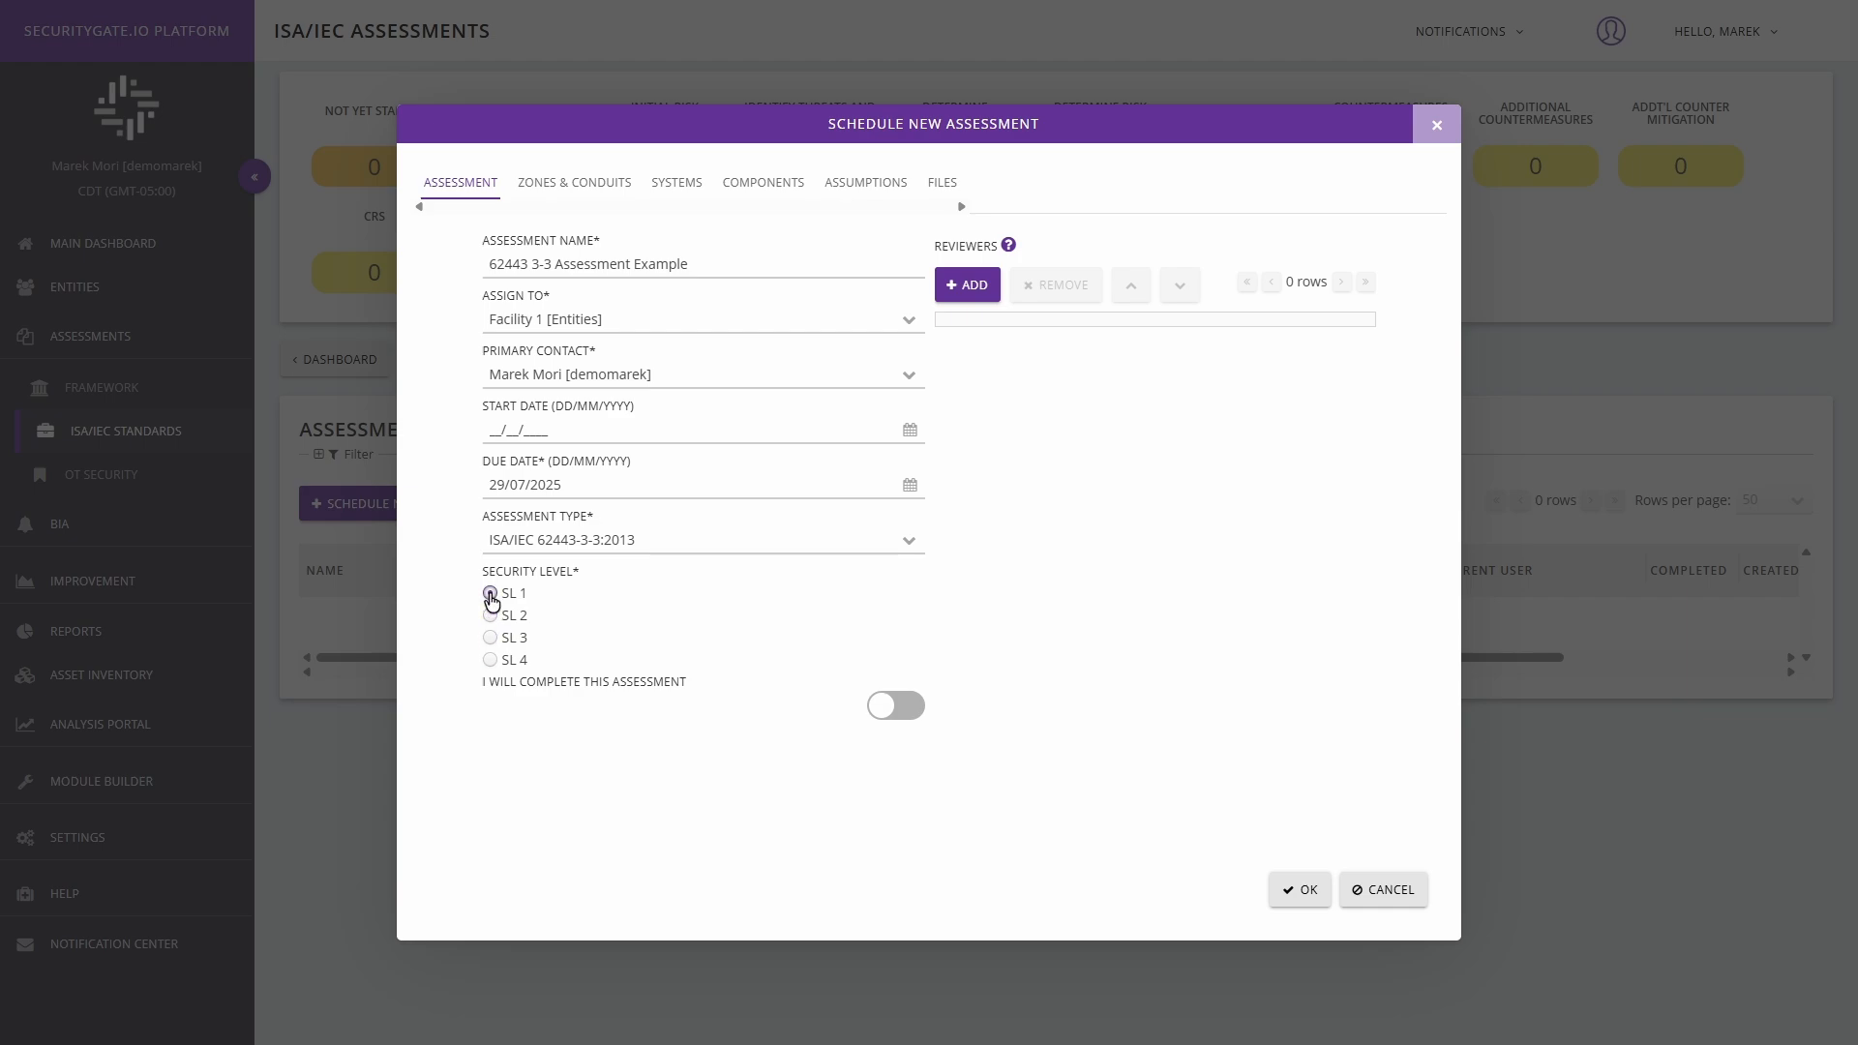
left_click(490, 662)
left_click(888, 705)
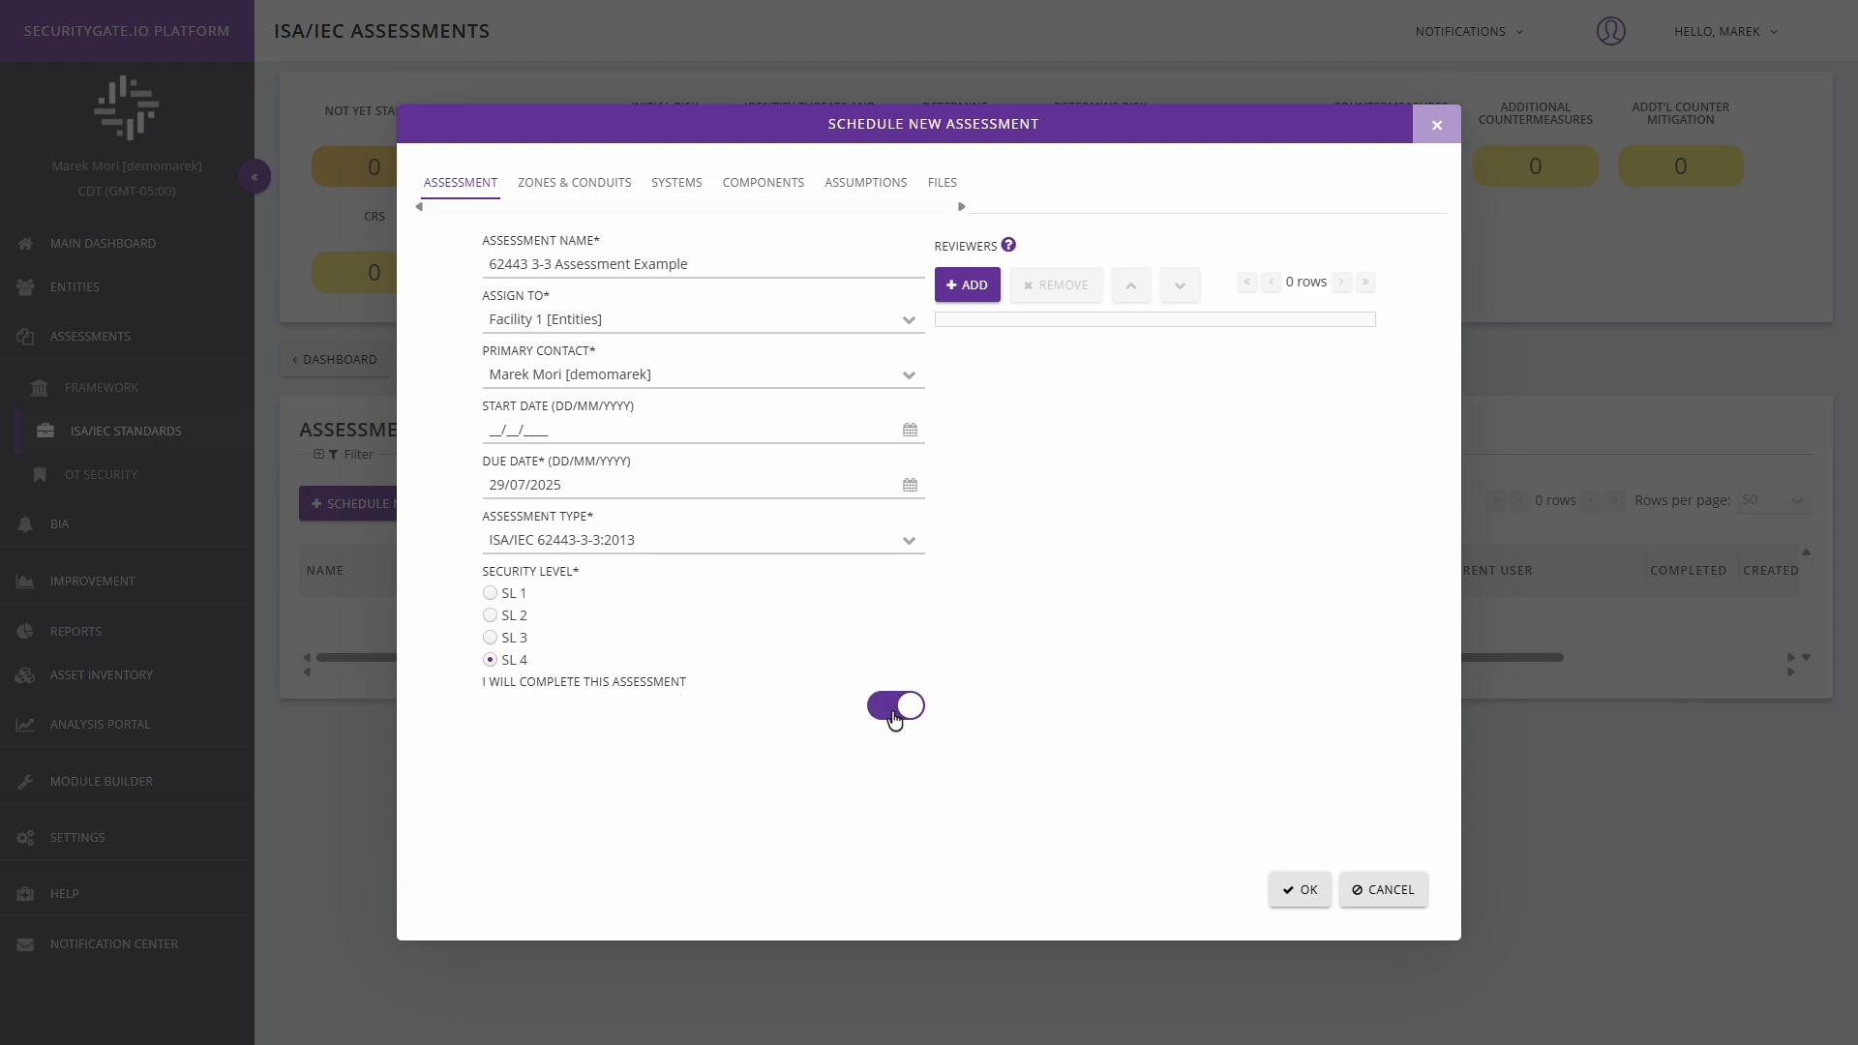
left_click(964, 288)
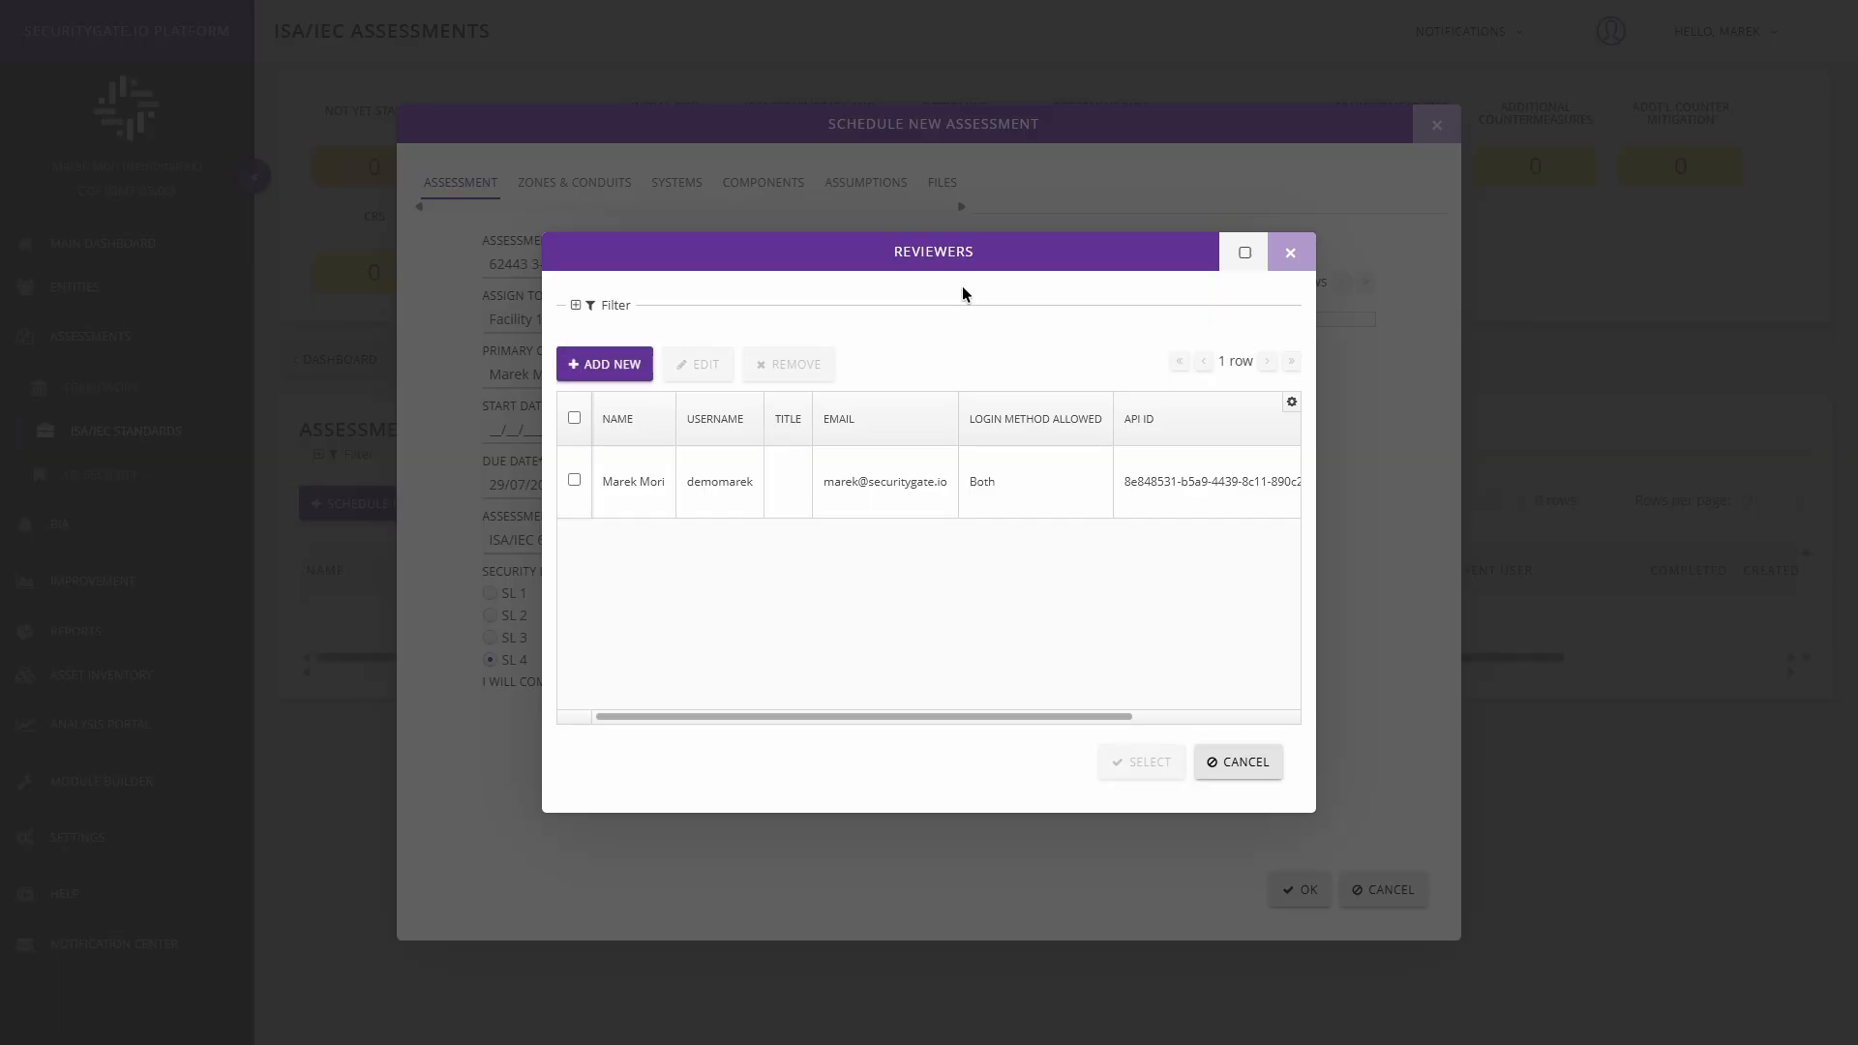
left_click(575, 481)
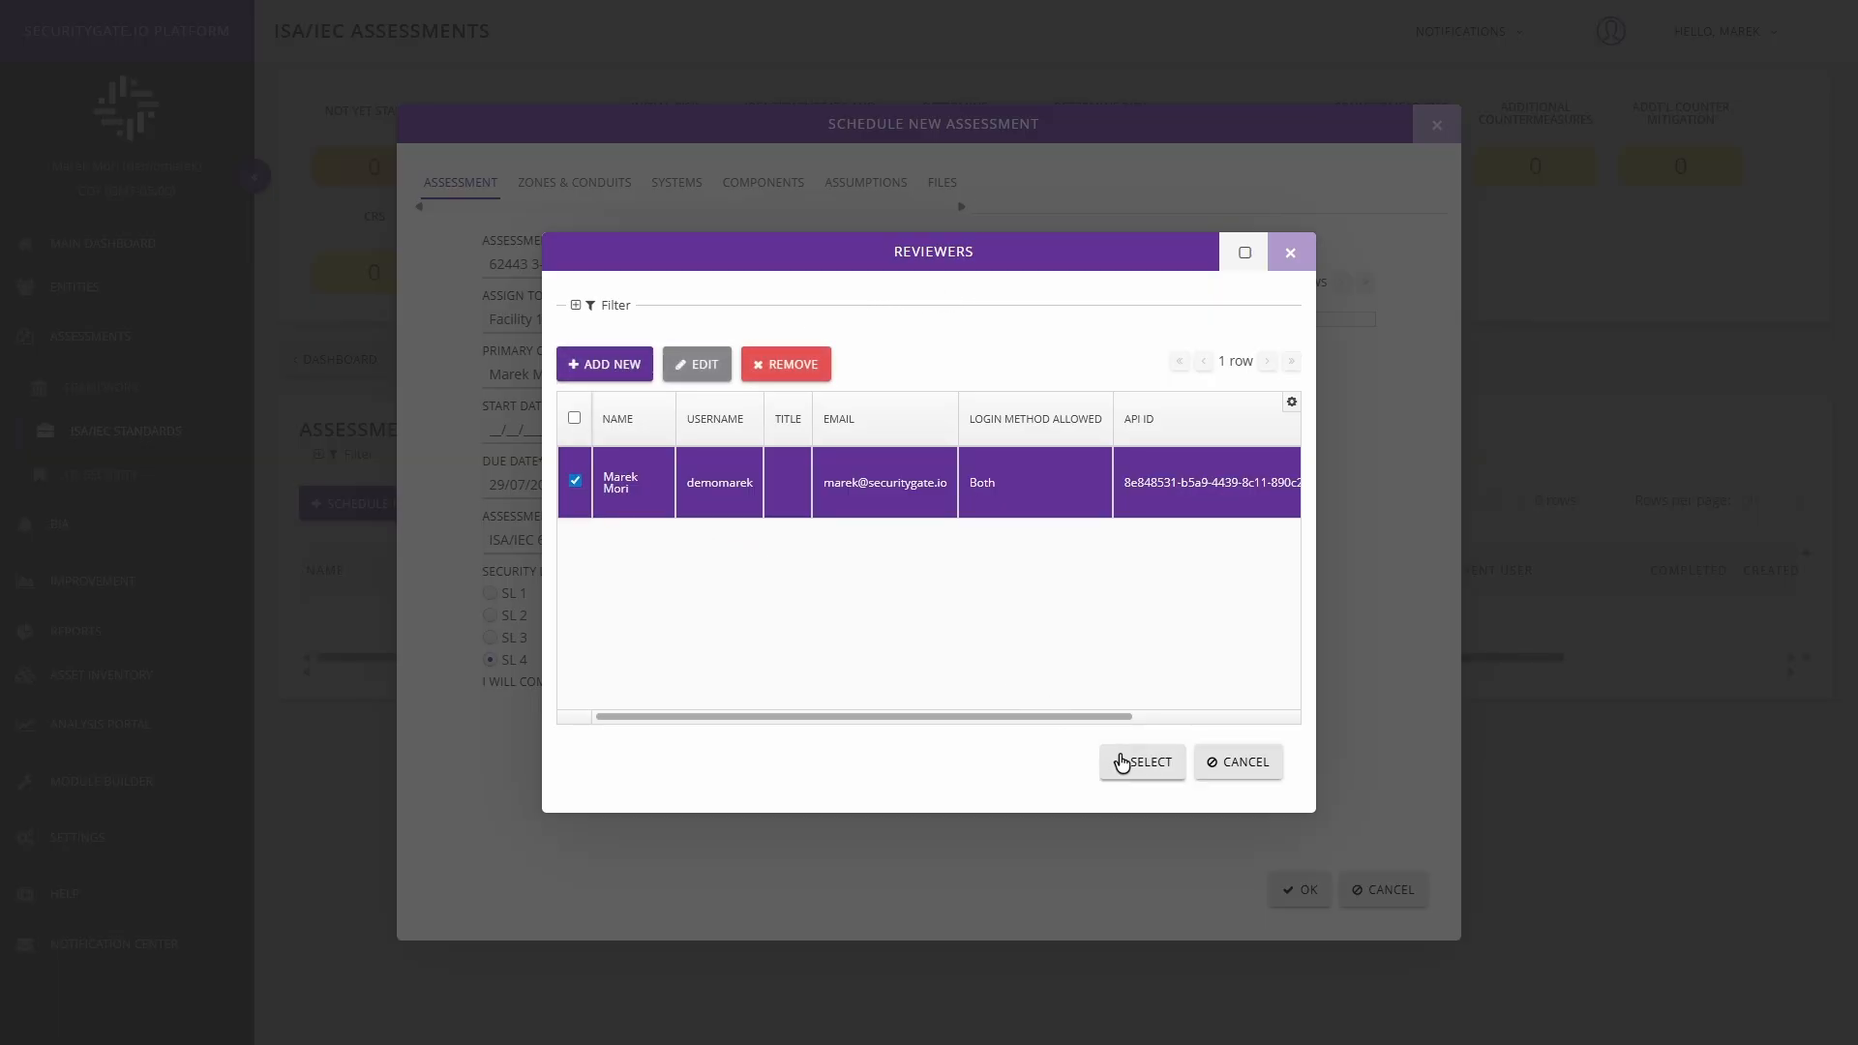
left_click(572, 480)
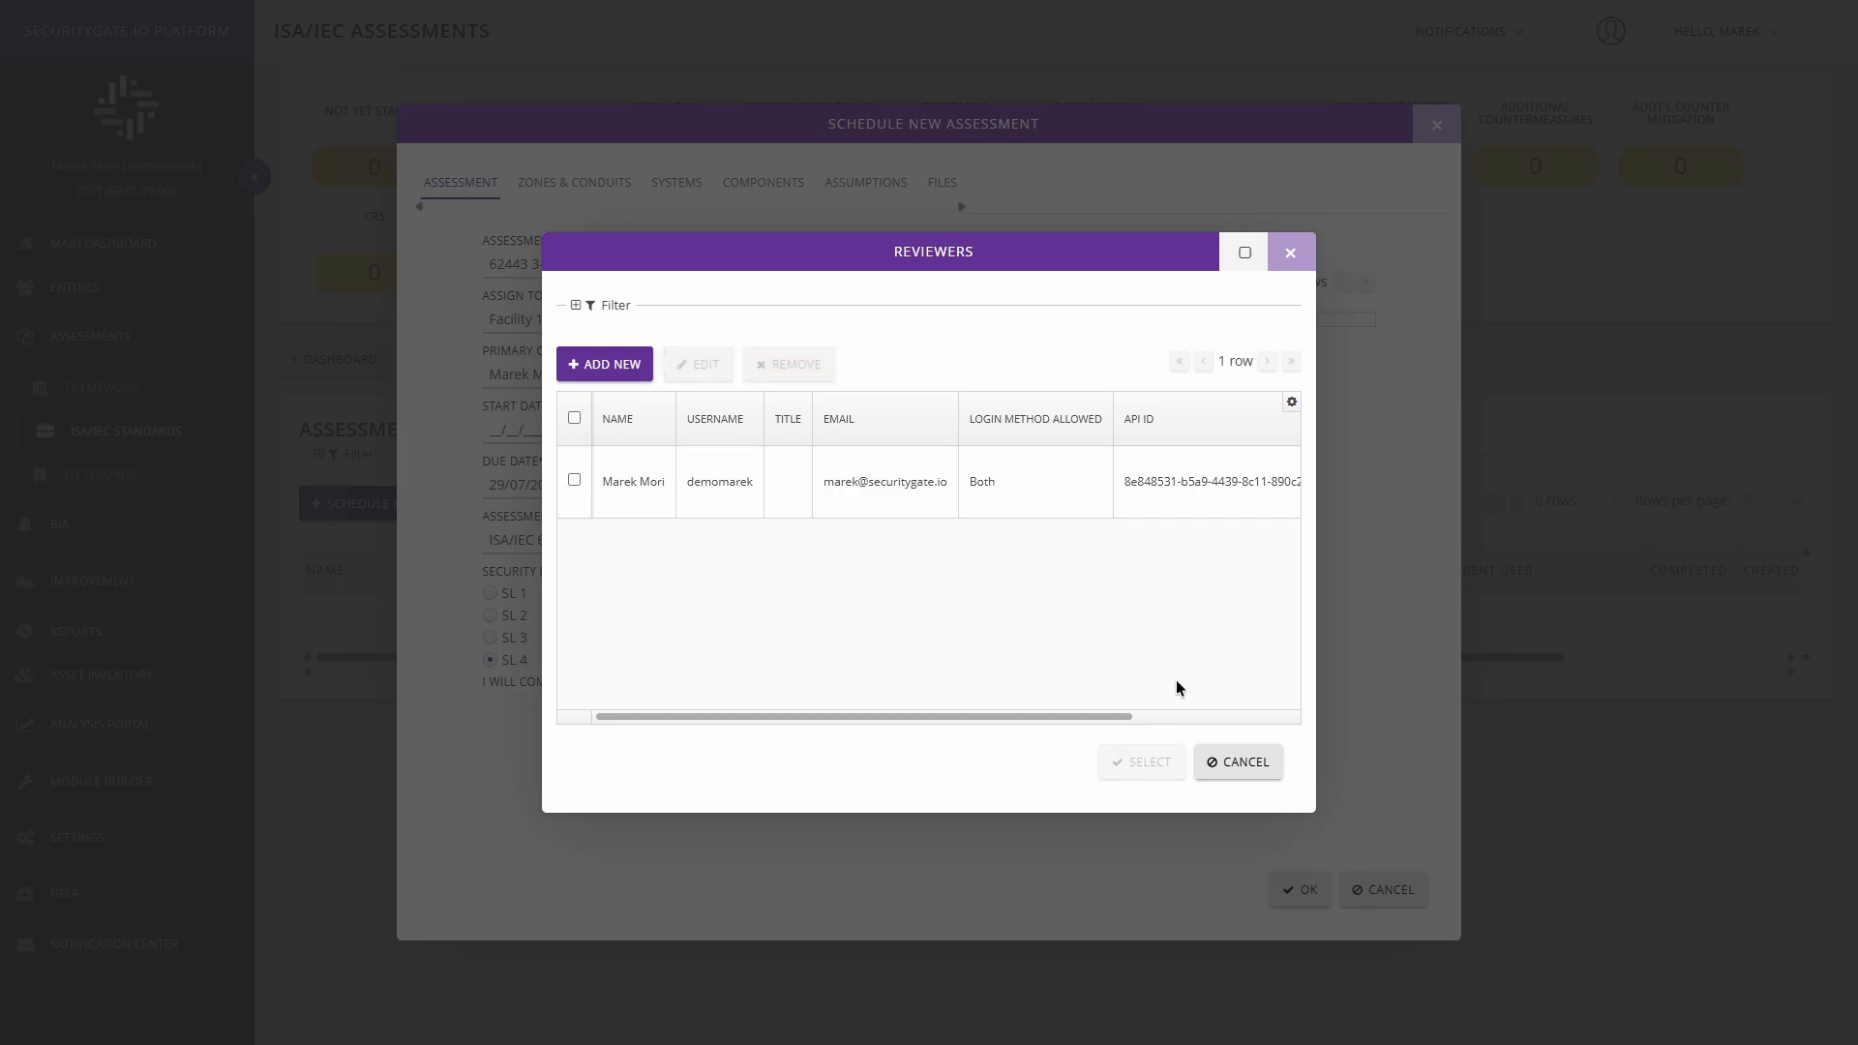
left_click(1237, 762)
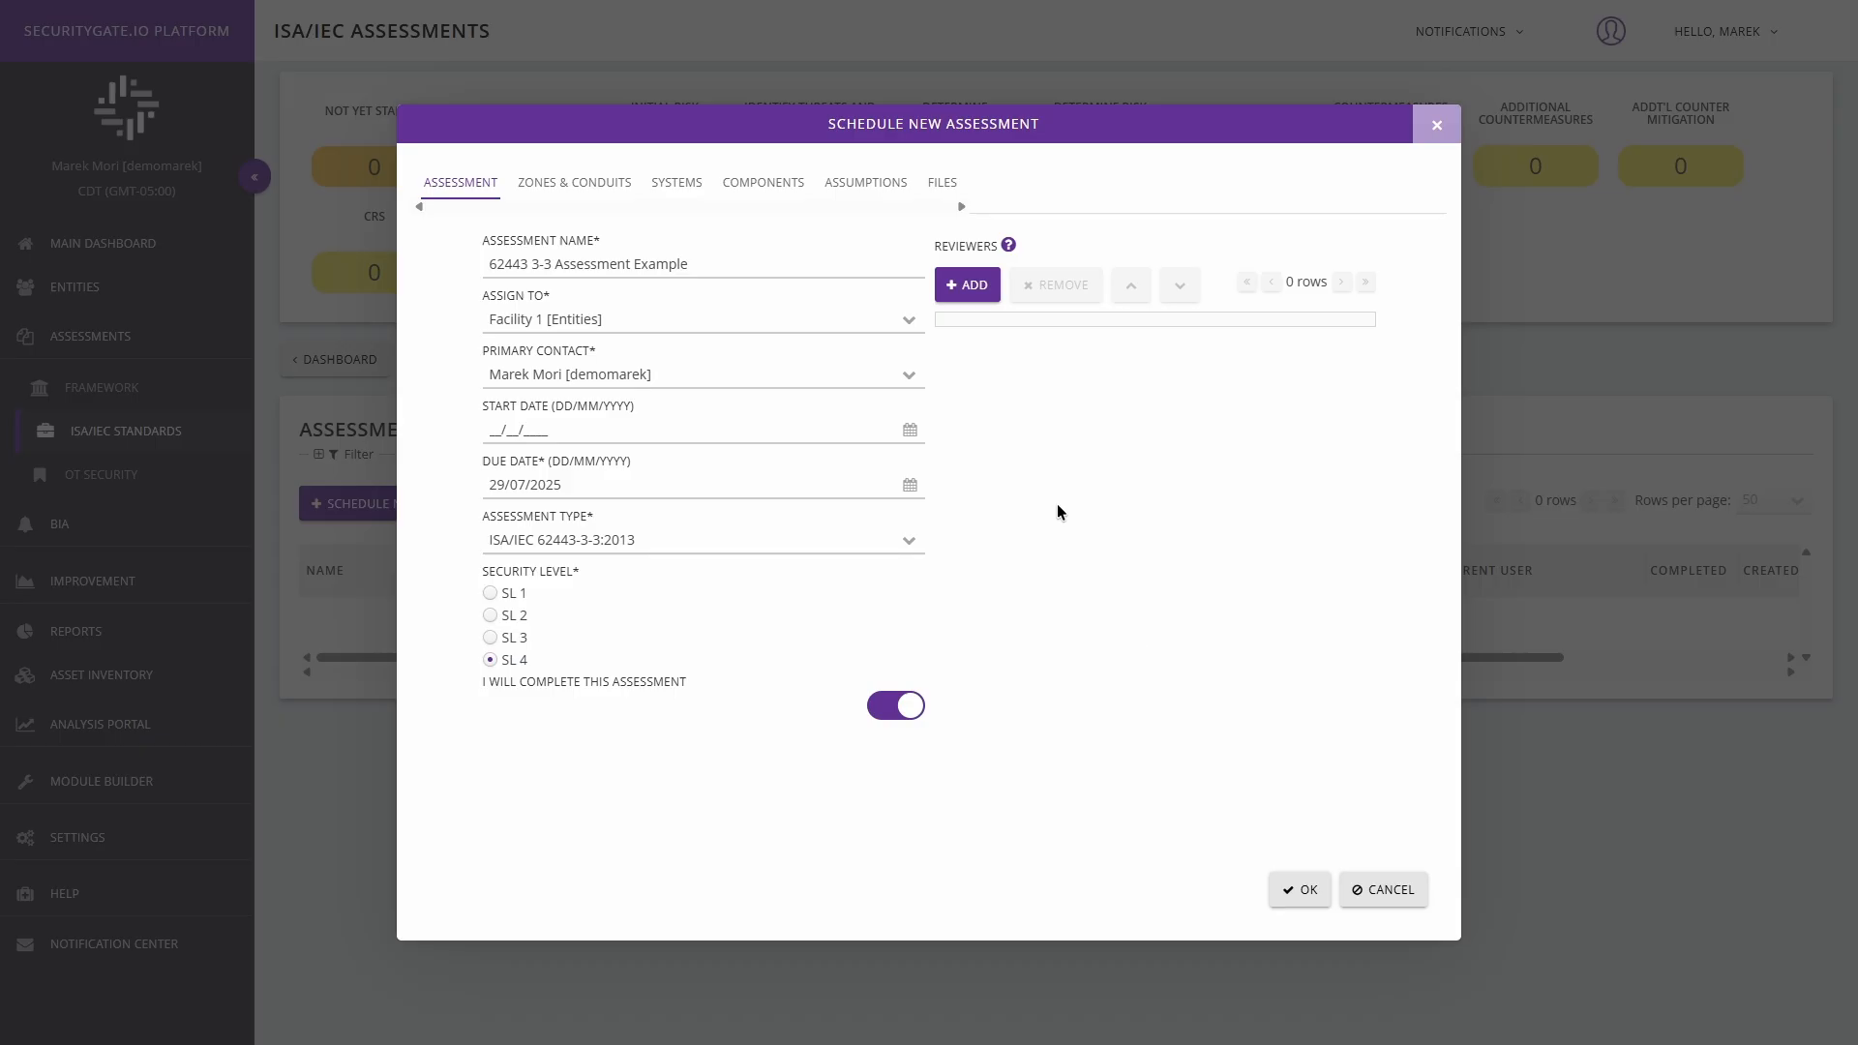
Open the list of existing zones and conduits that can be added to the assessment.
left_click(564, 190)
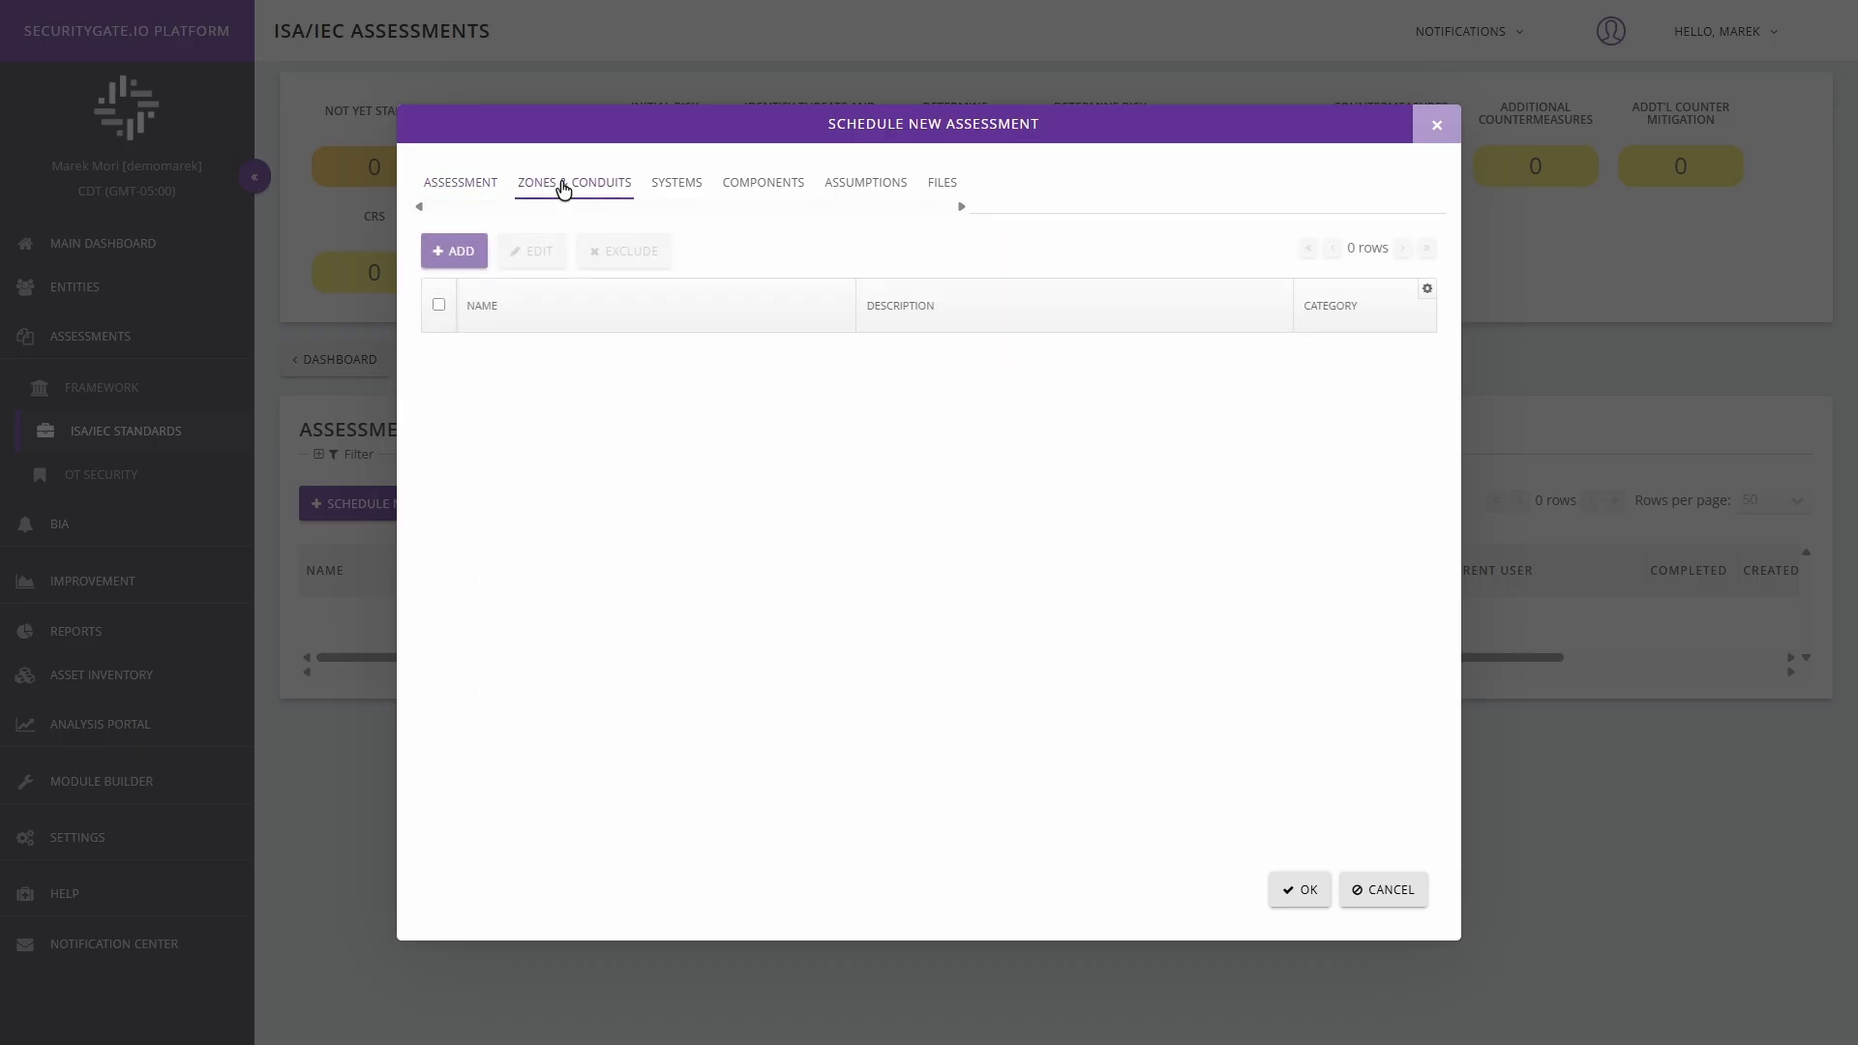
left_click(465, 256)
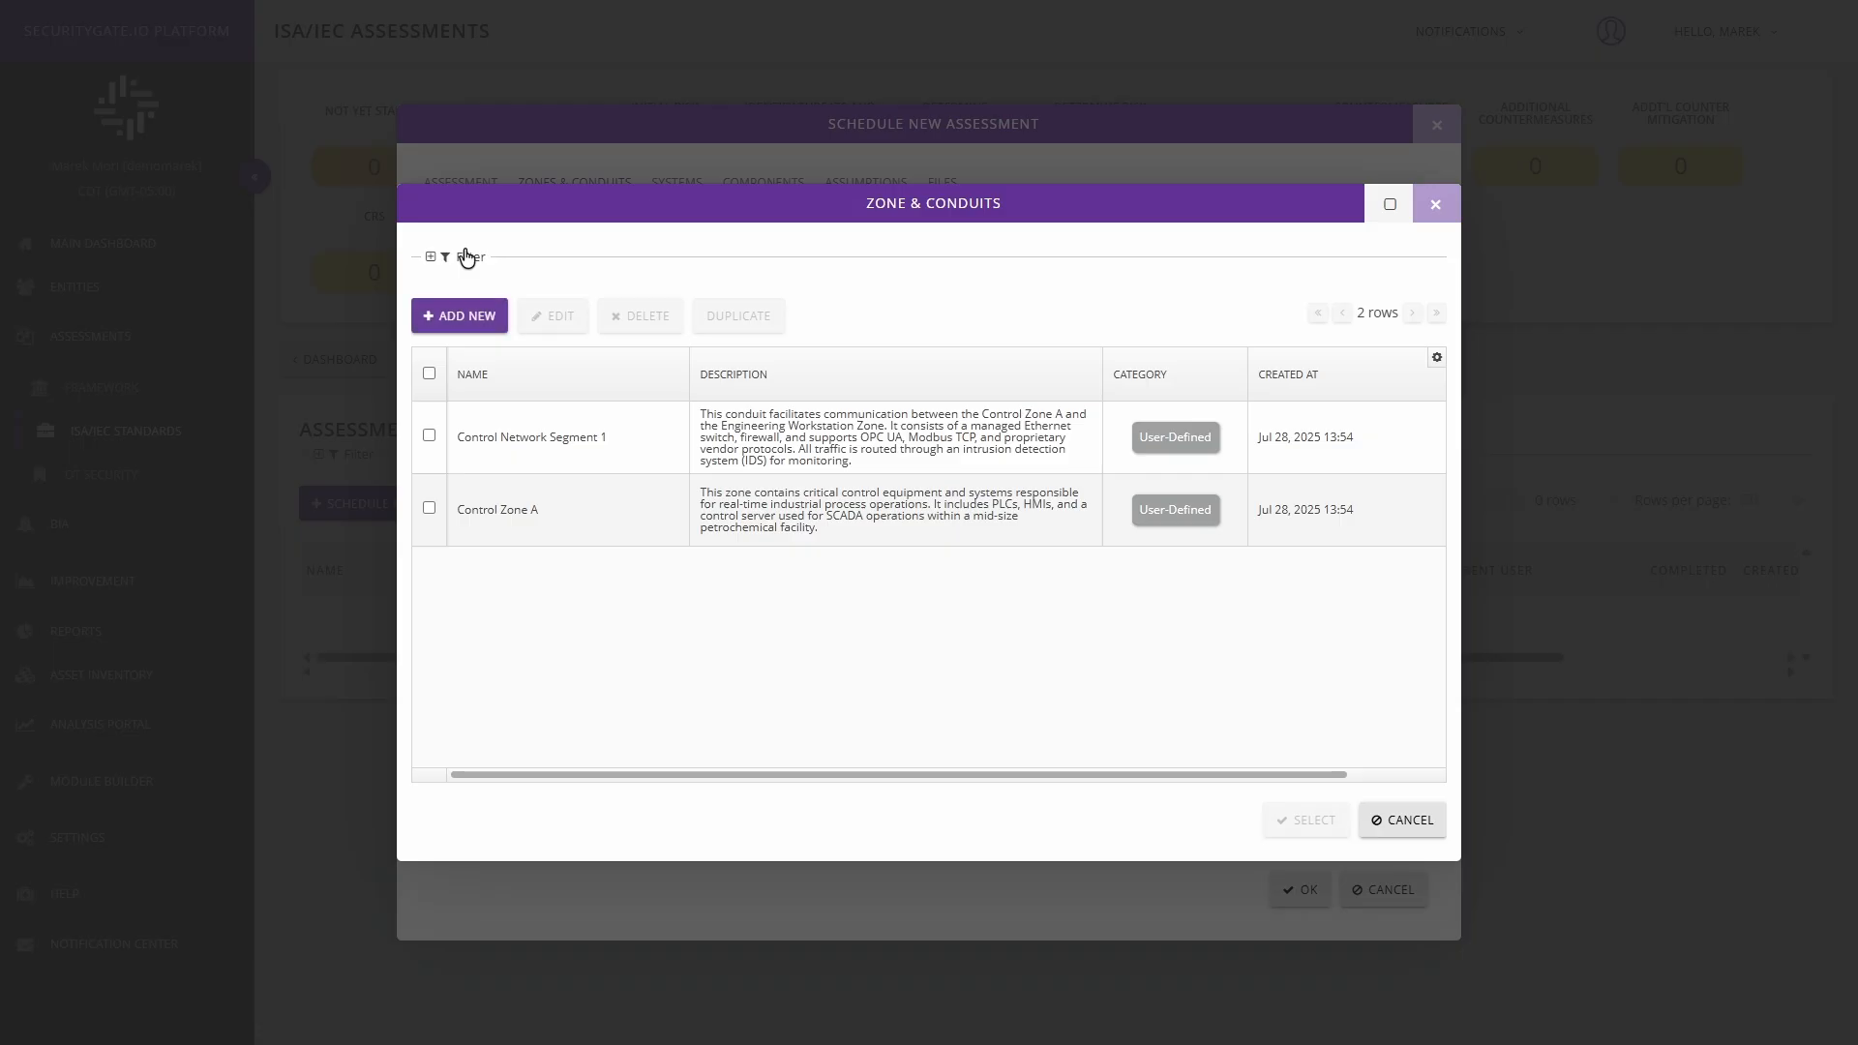
left_click(455, 314)
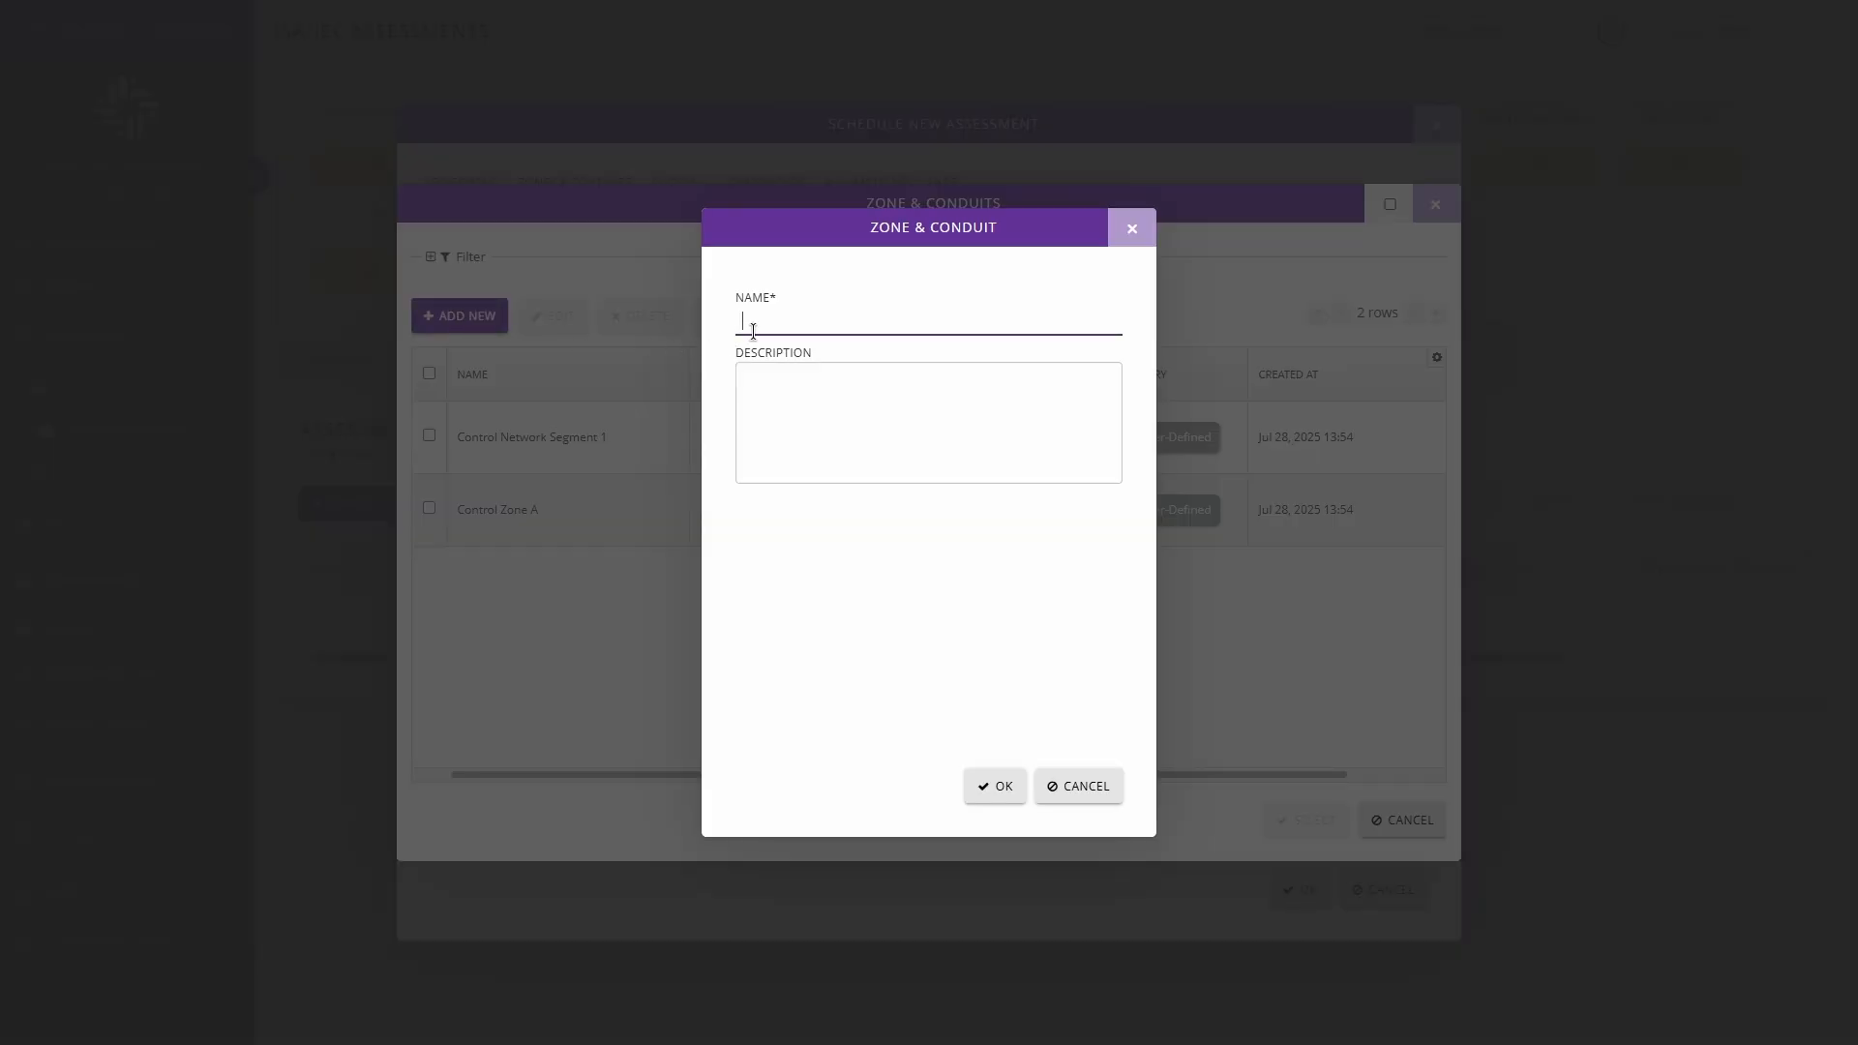
left_click(762, 404)
left_click(1054, 788)
Inspect the name and description of Control Network Segment 1 in its editor, and close it without saving.
left_click(429, 435)
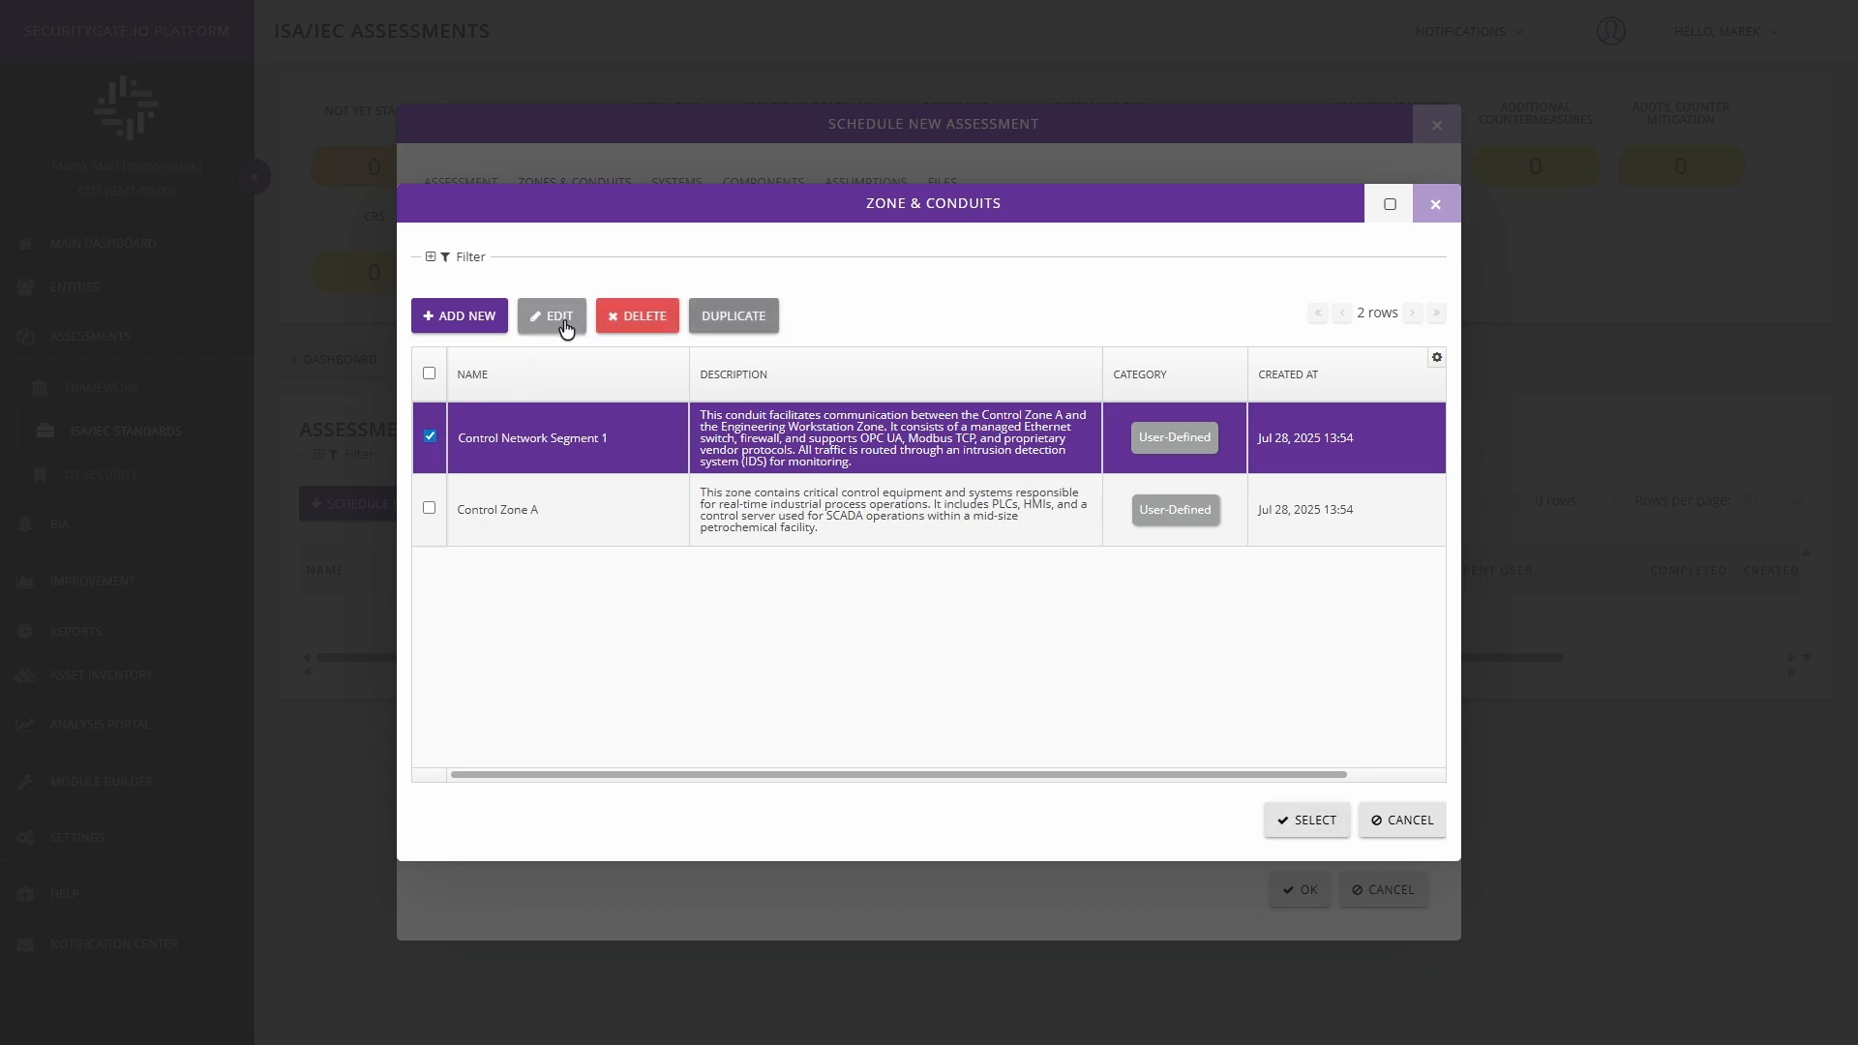
left_click(560, 316)
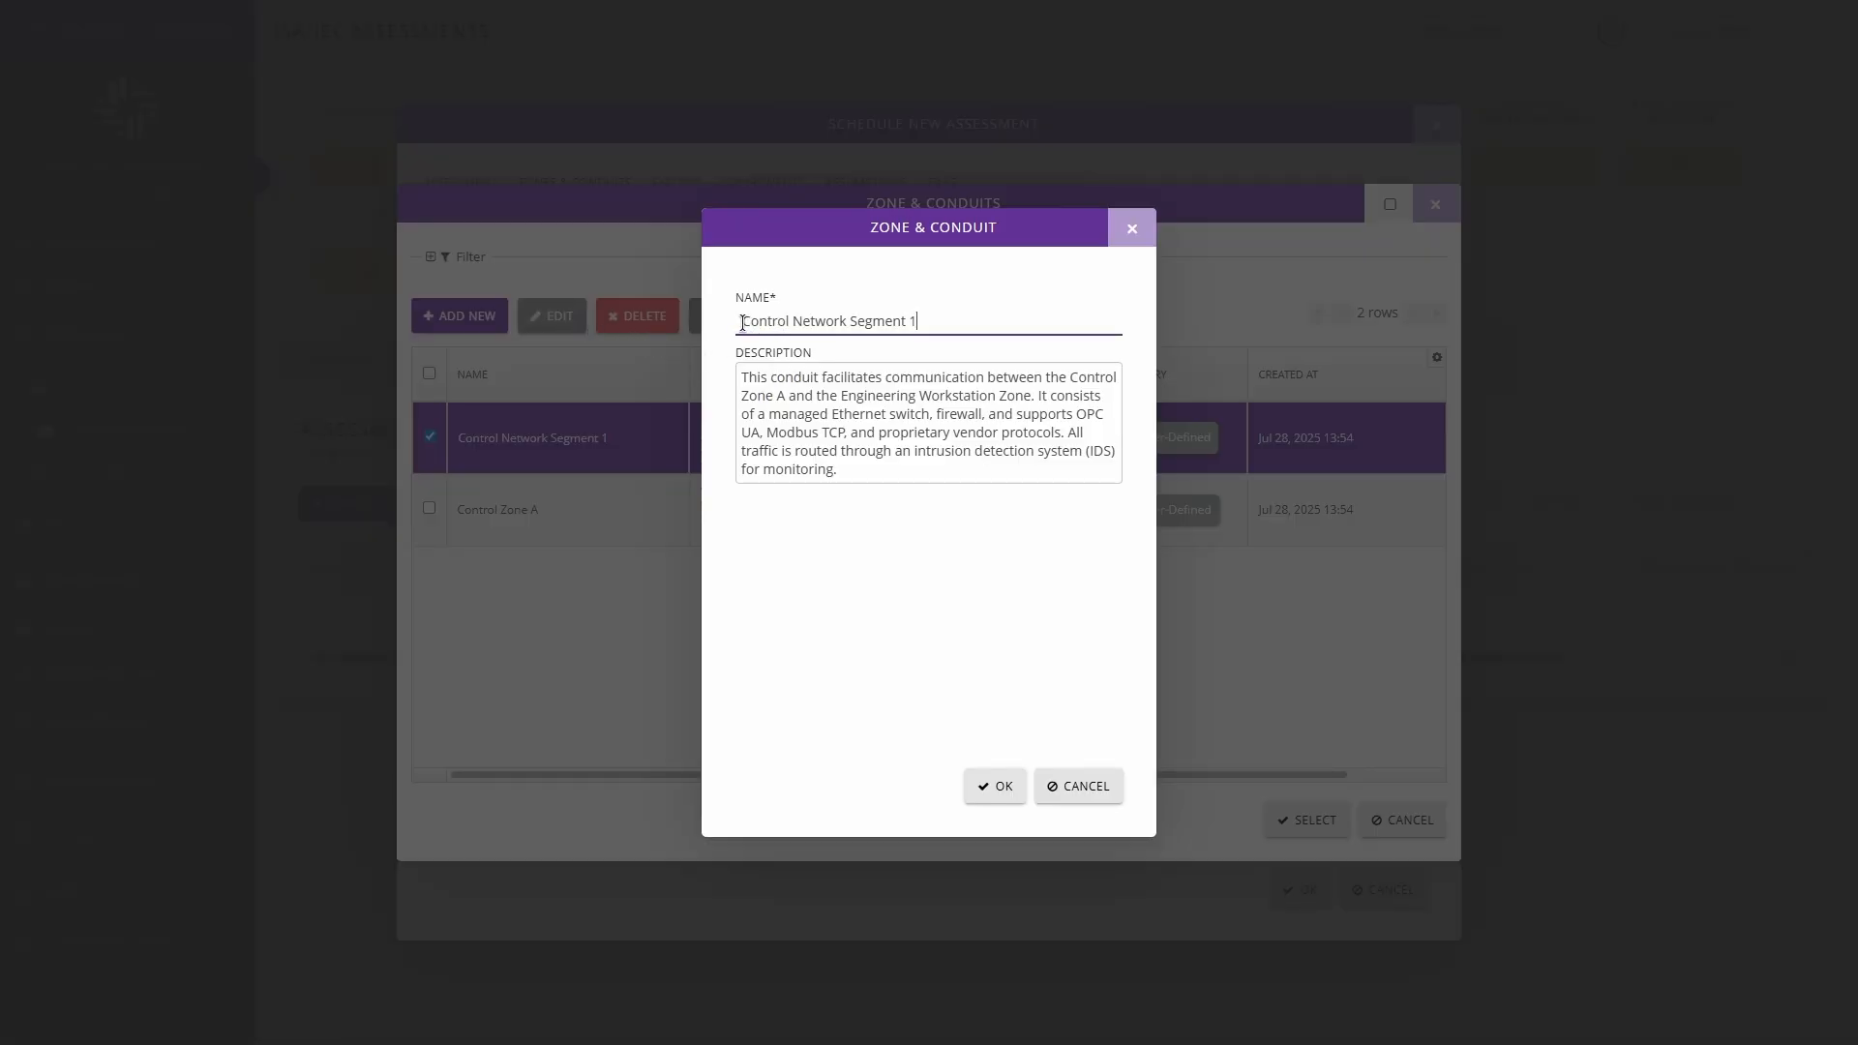
left_click_drag(743, 322, 927, 503)
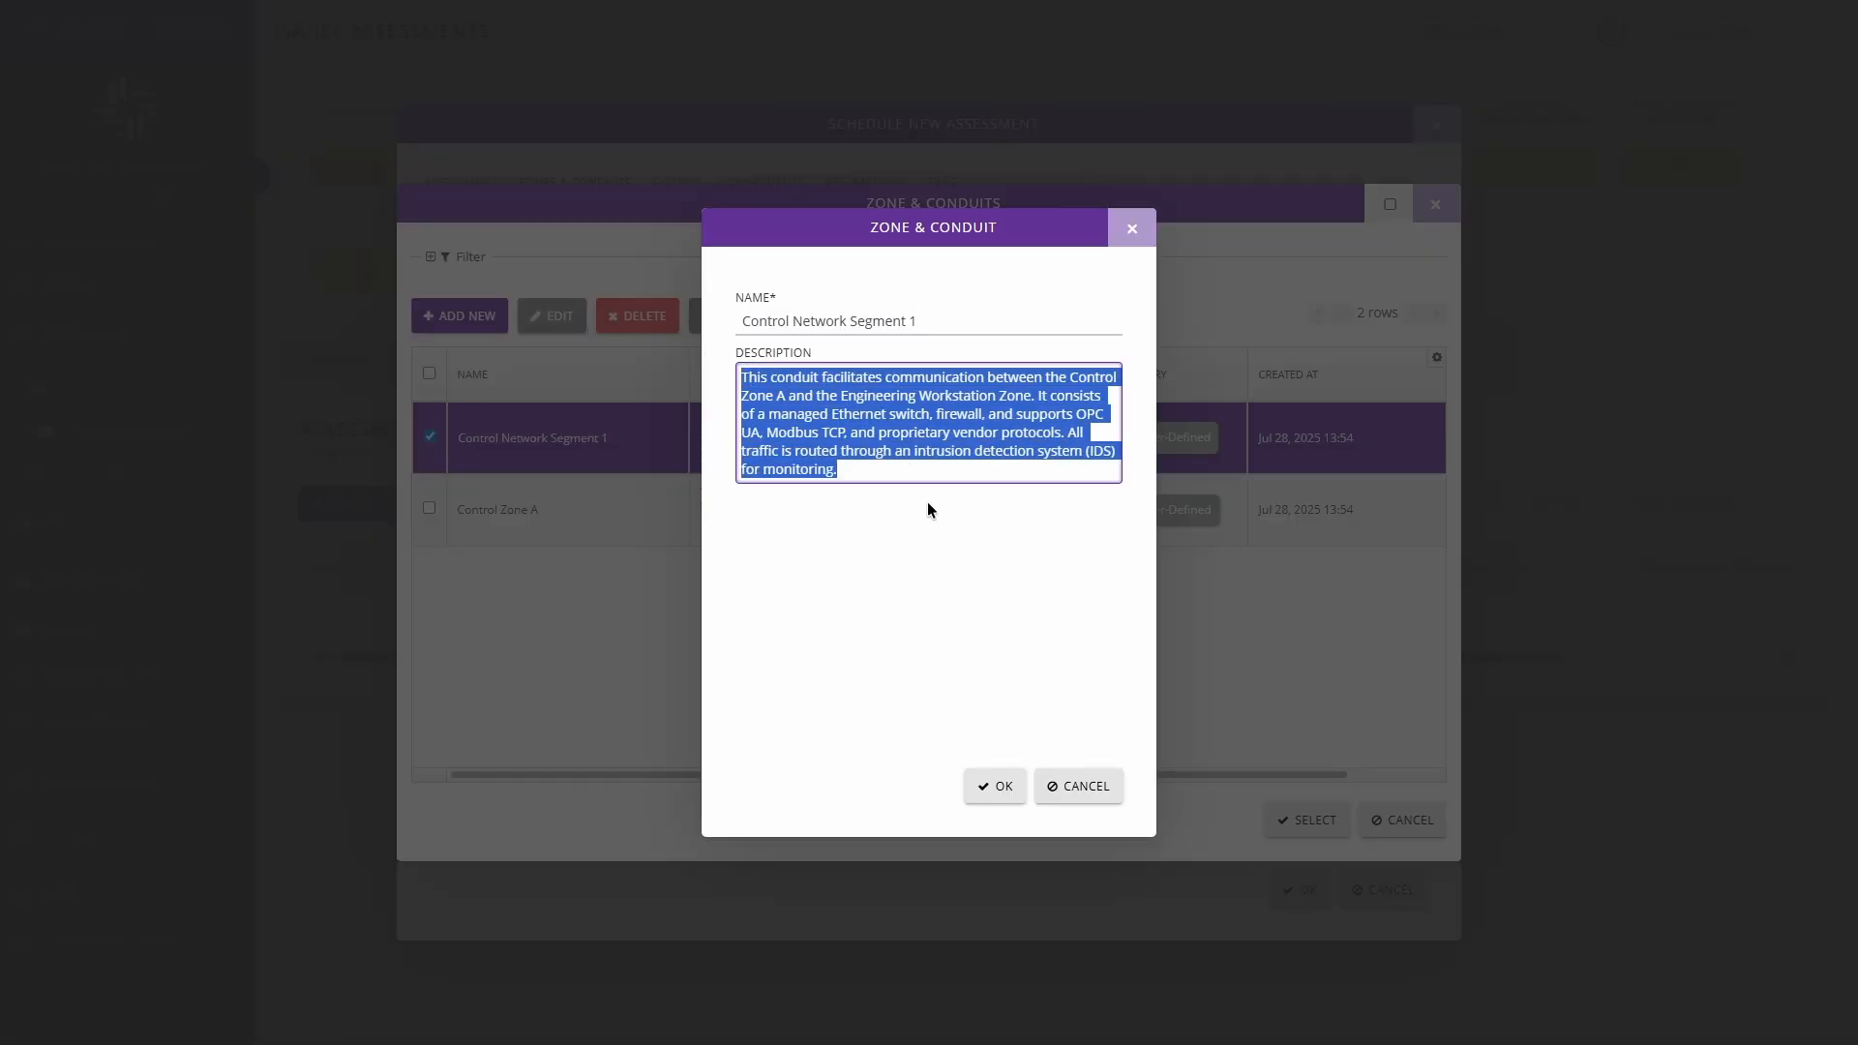
left_click(1072, 786)
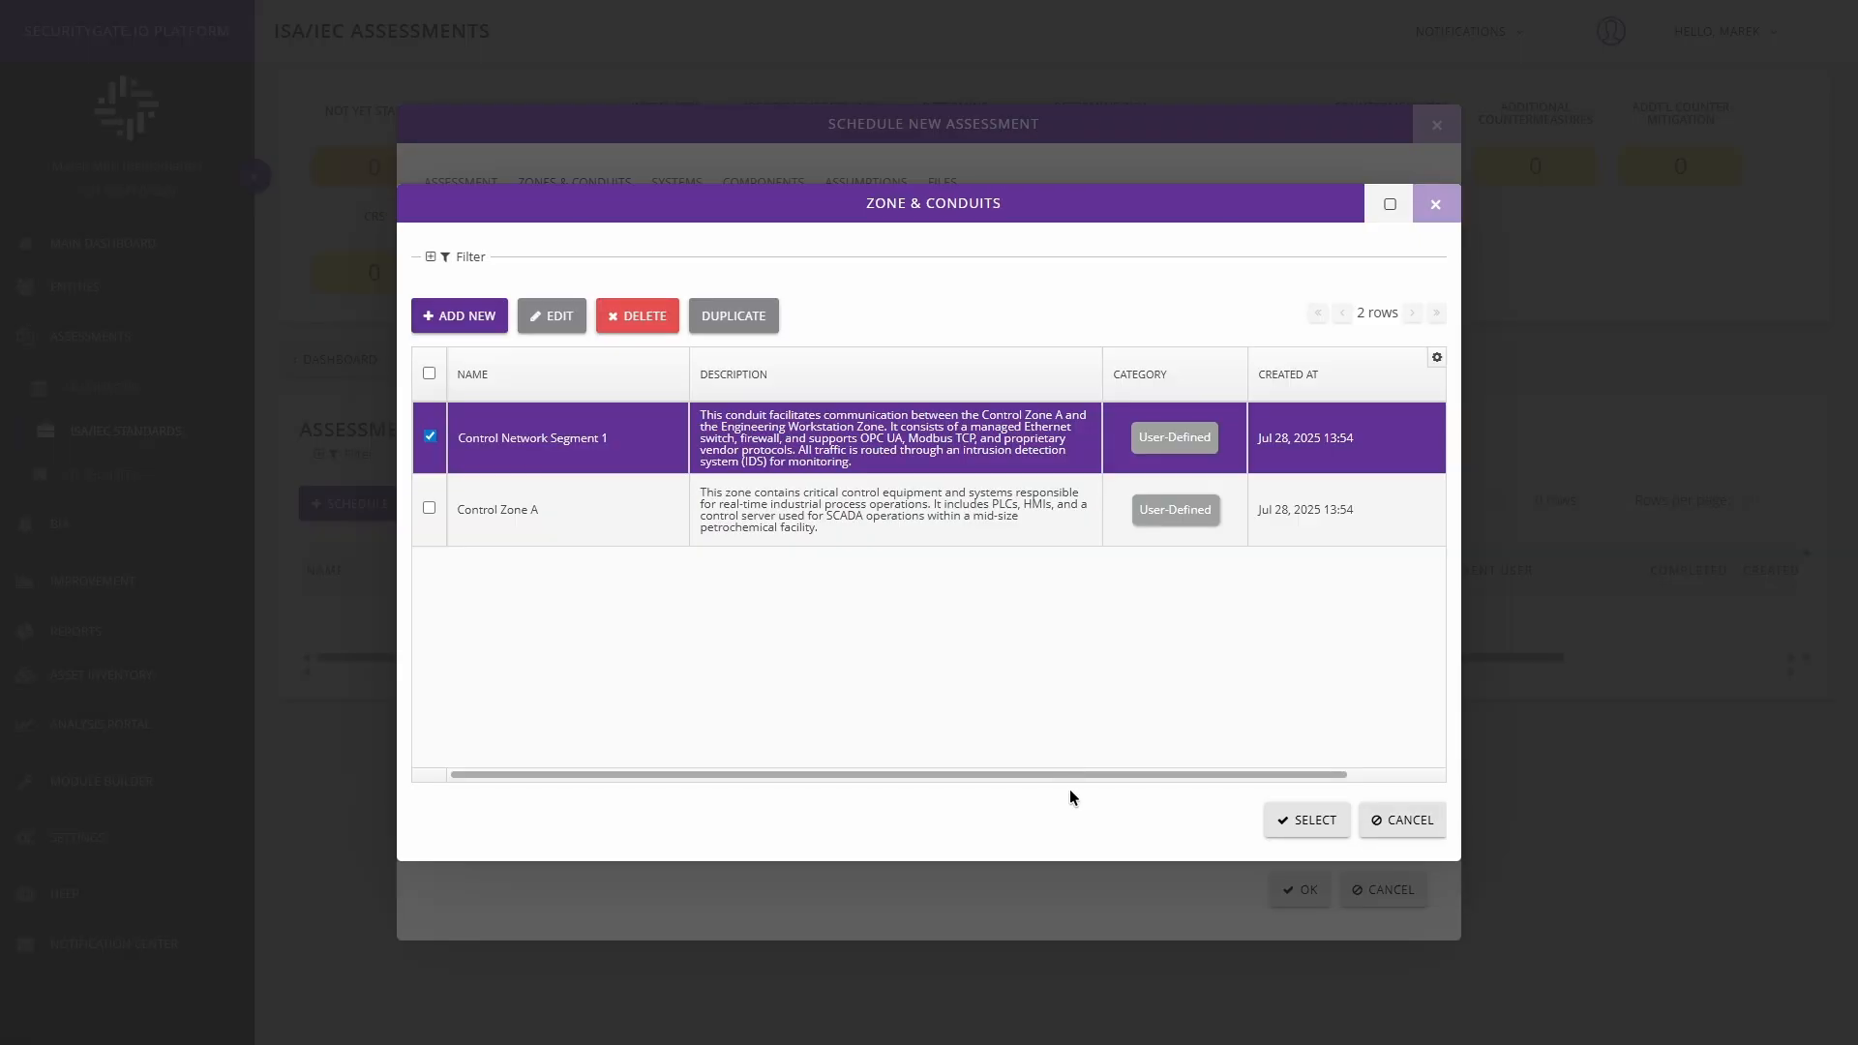
left_click(428, 435)
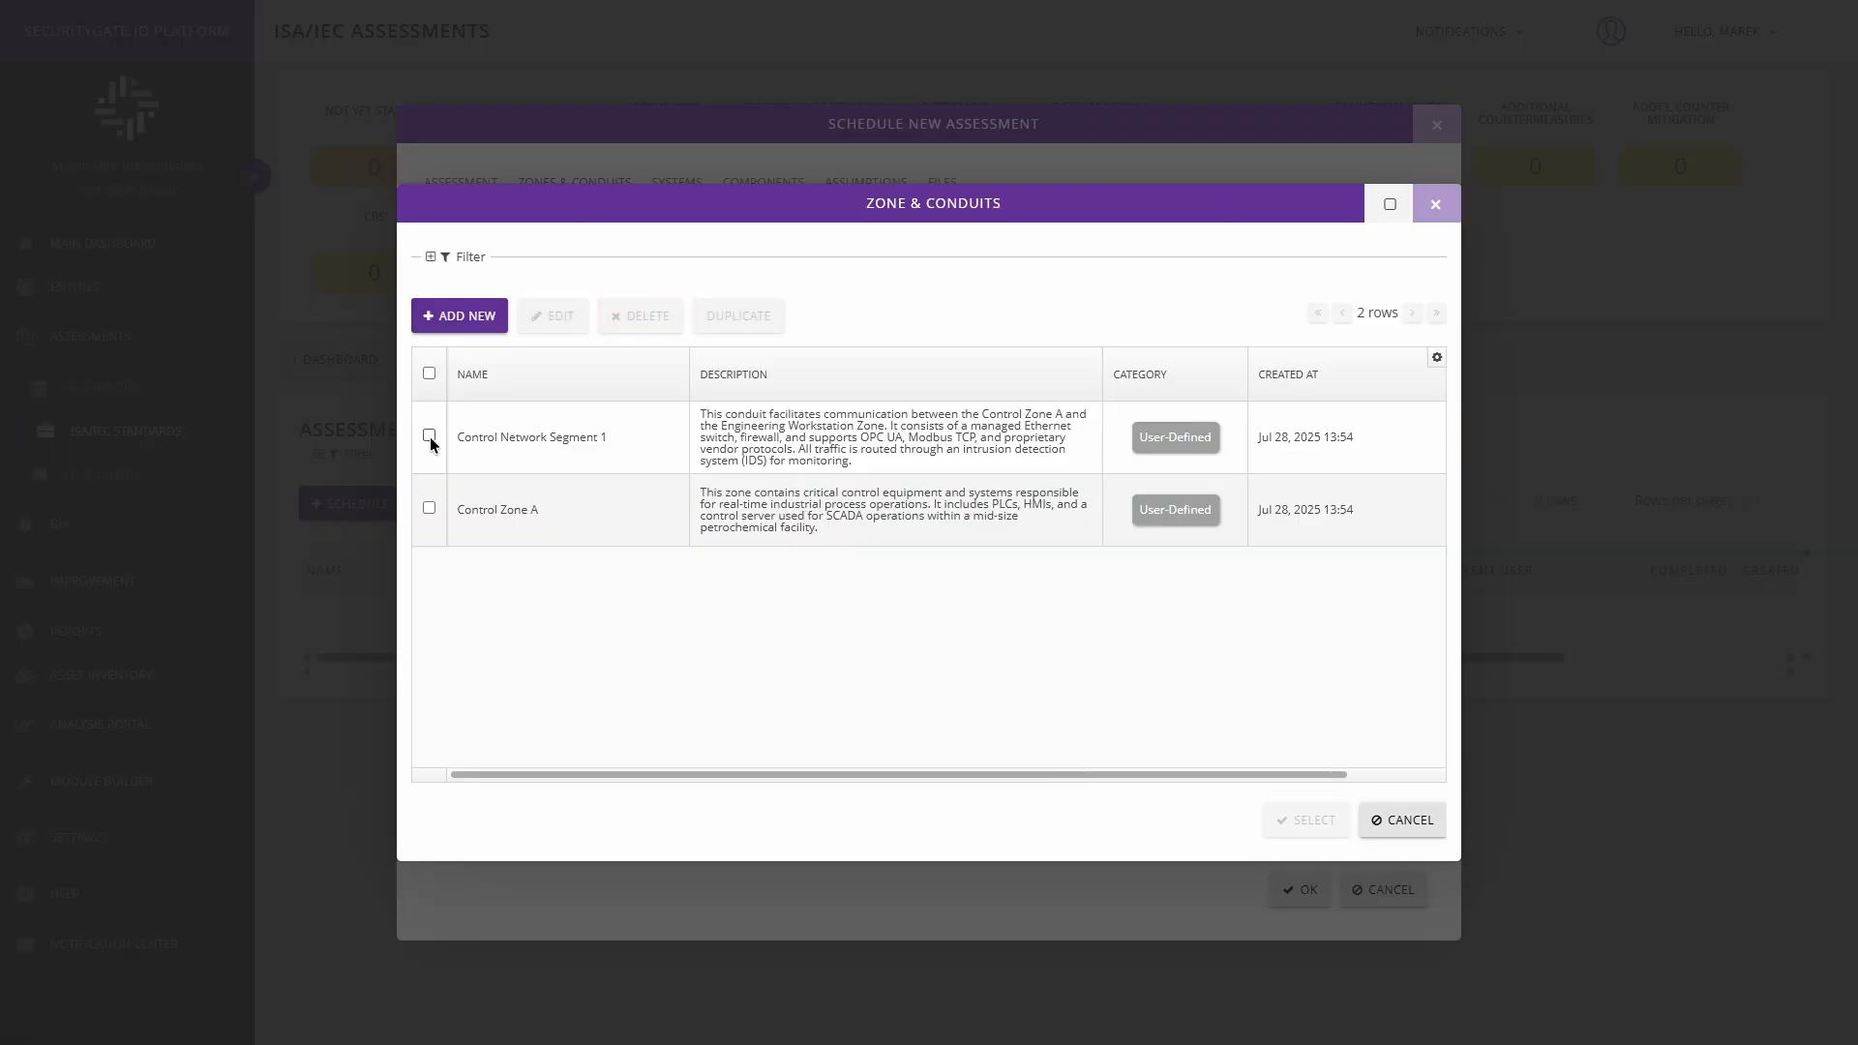
Add Control Network Segment 1 and Control Zone A to the assessment's zones and conduits.
left_click(430, 436)
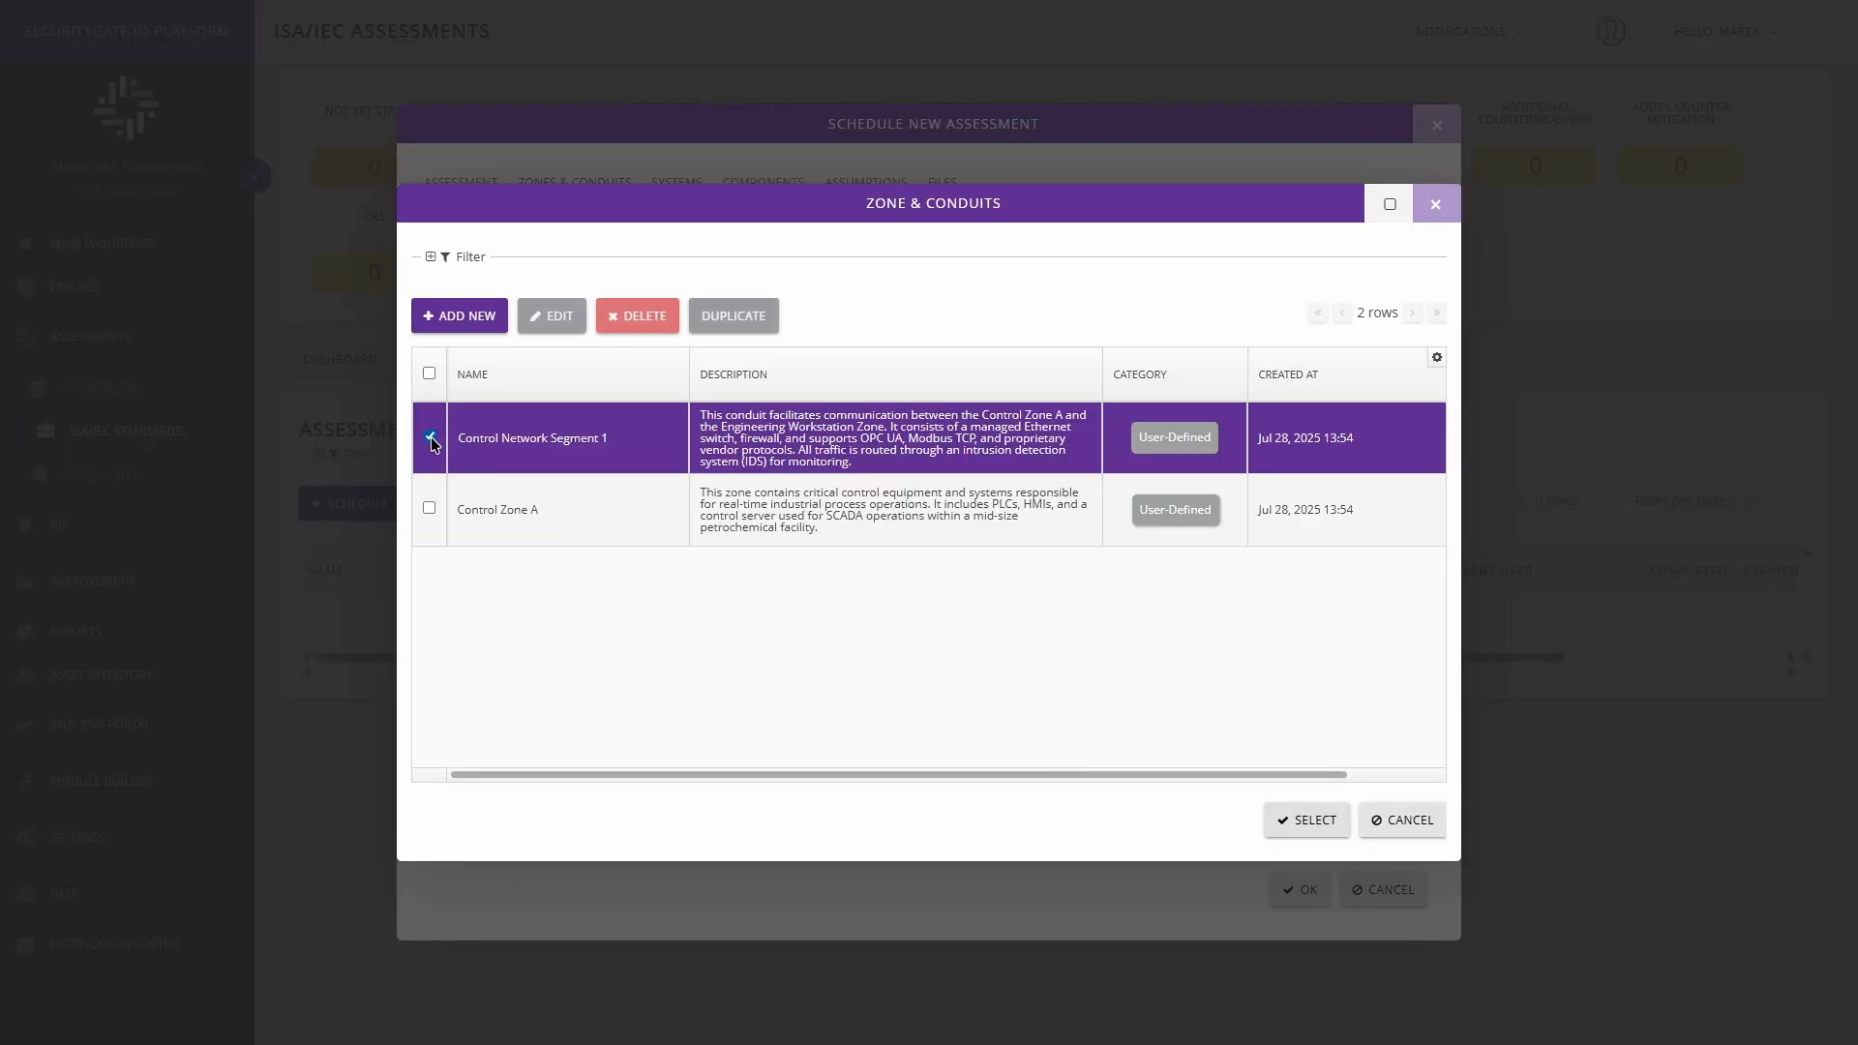
left_click(429, 509)
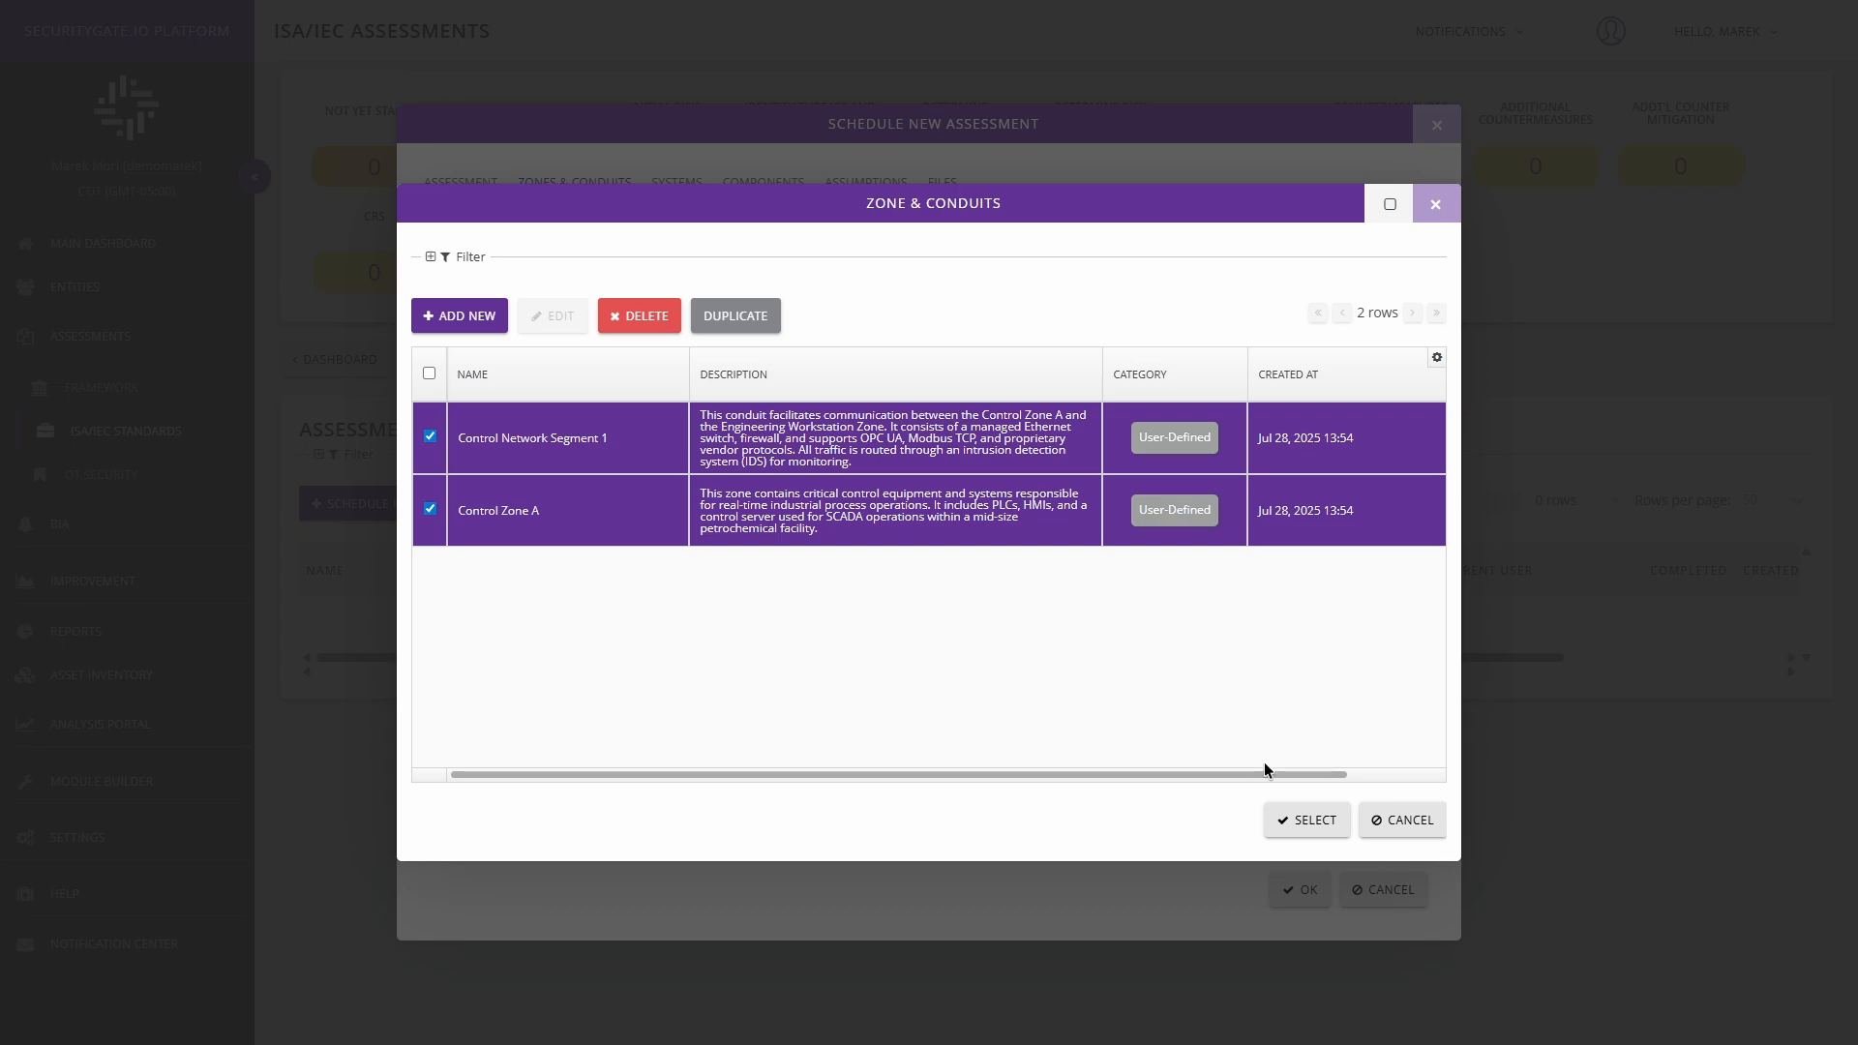
left_click(1308, 820)
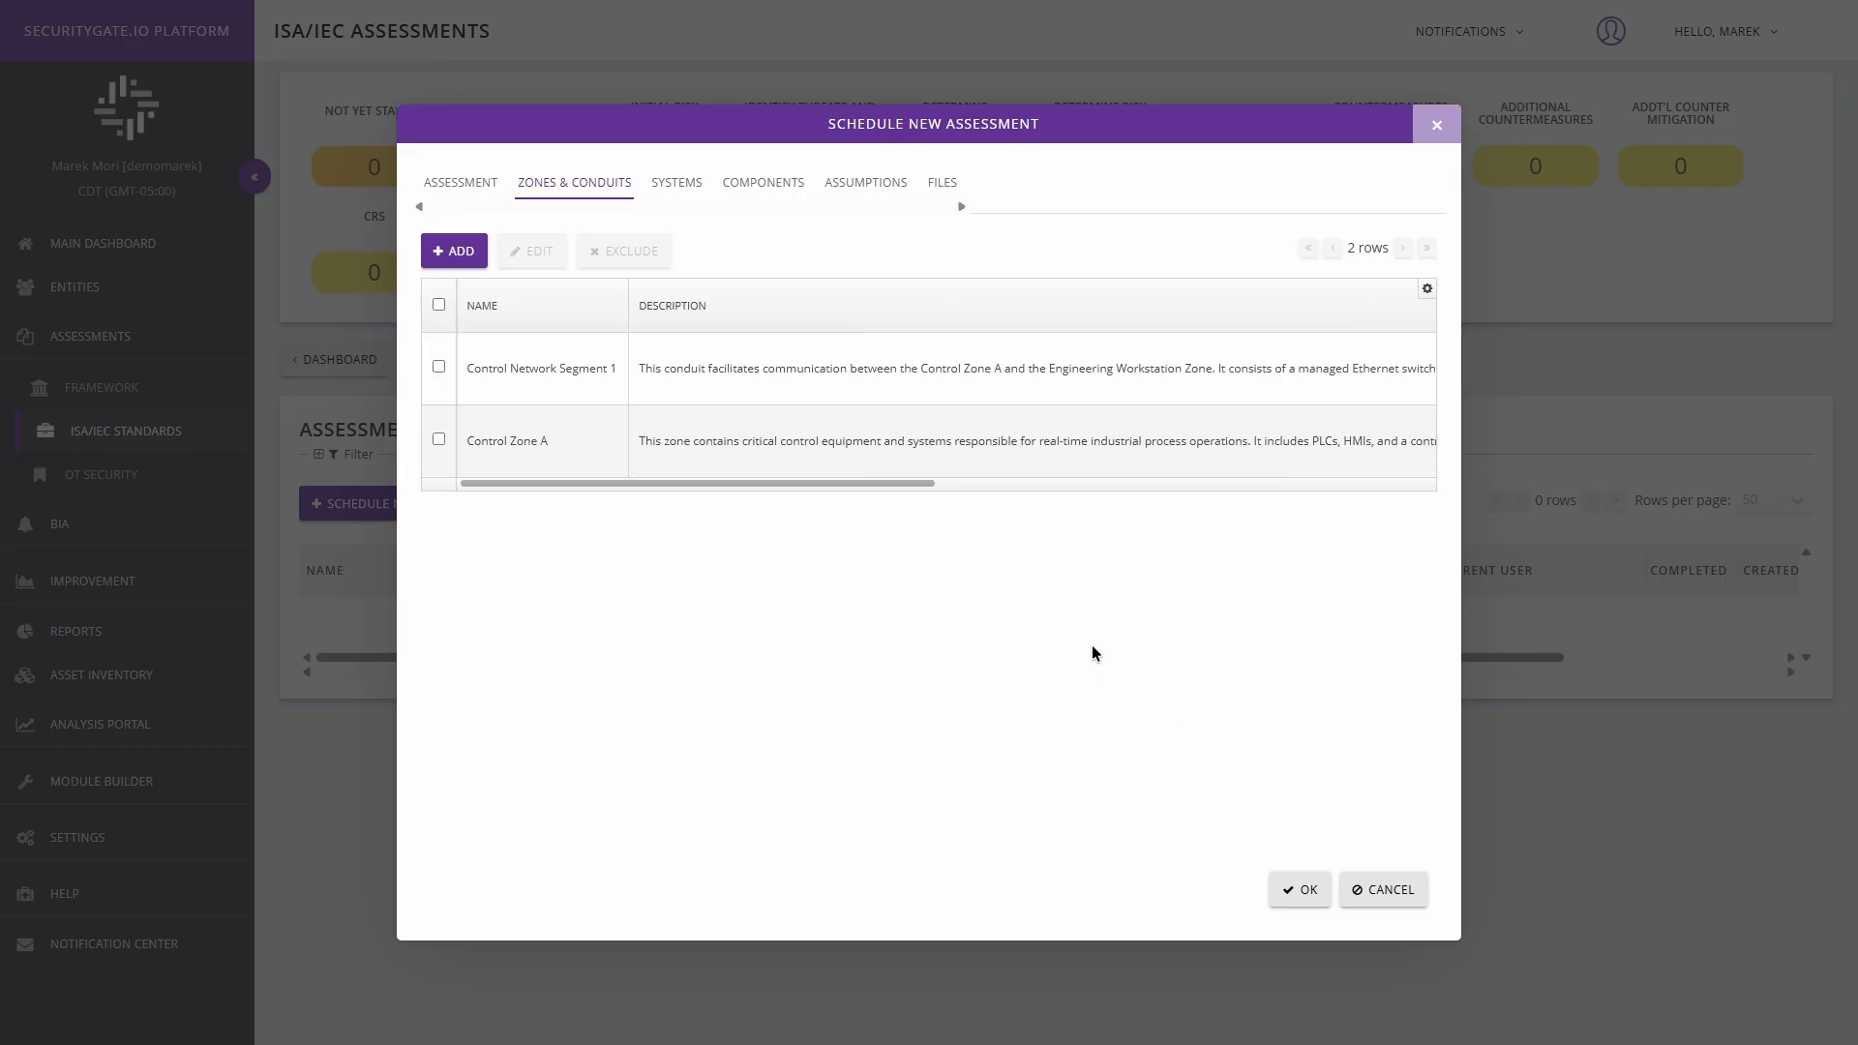
Open the list of systems under consideration that can be added to the assessment.
left_click(676, 190)
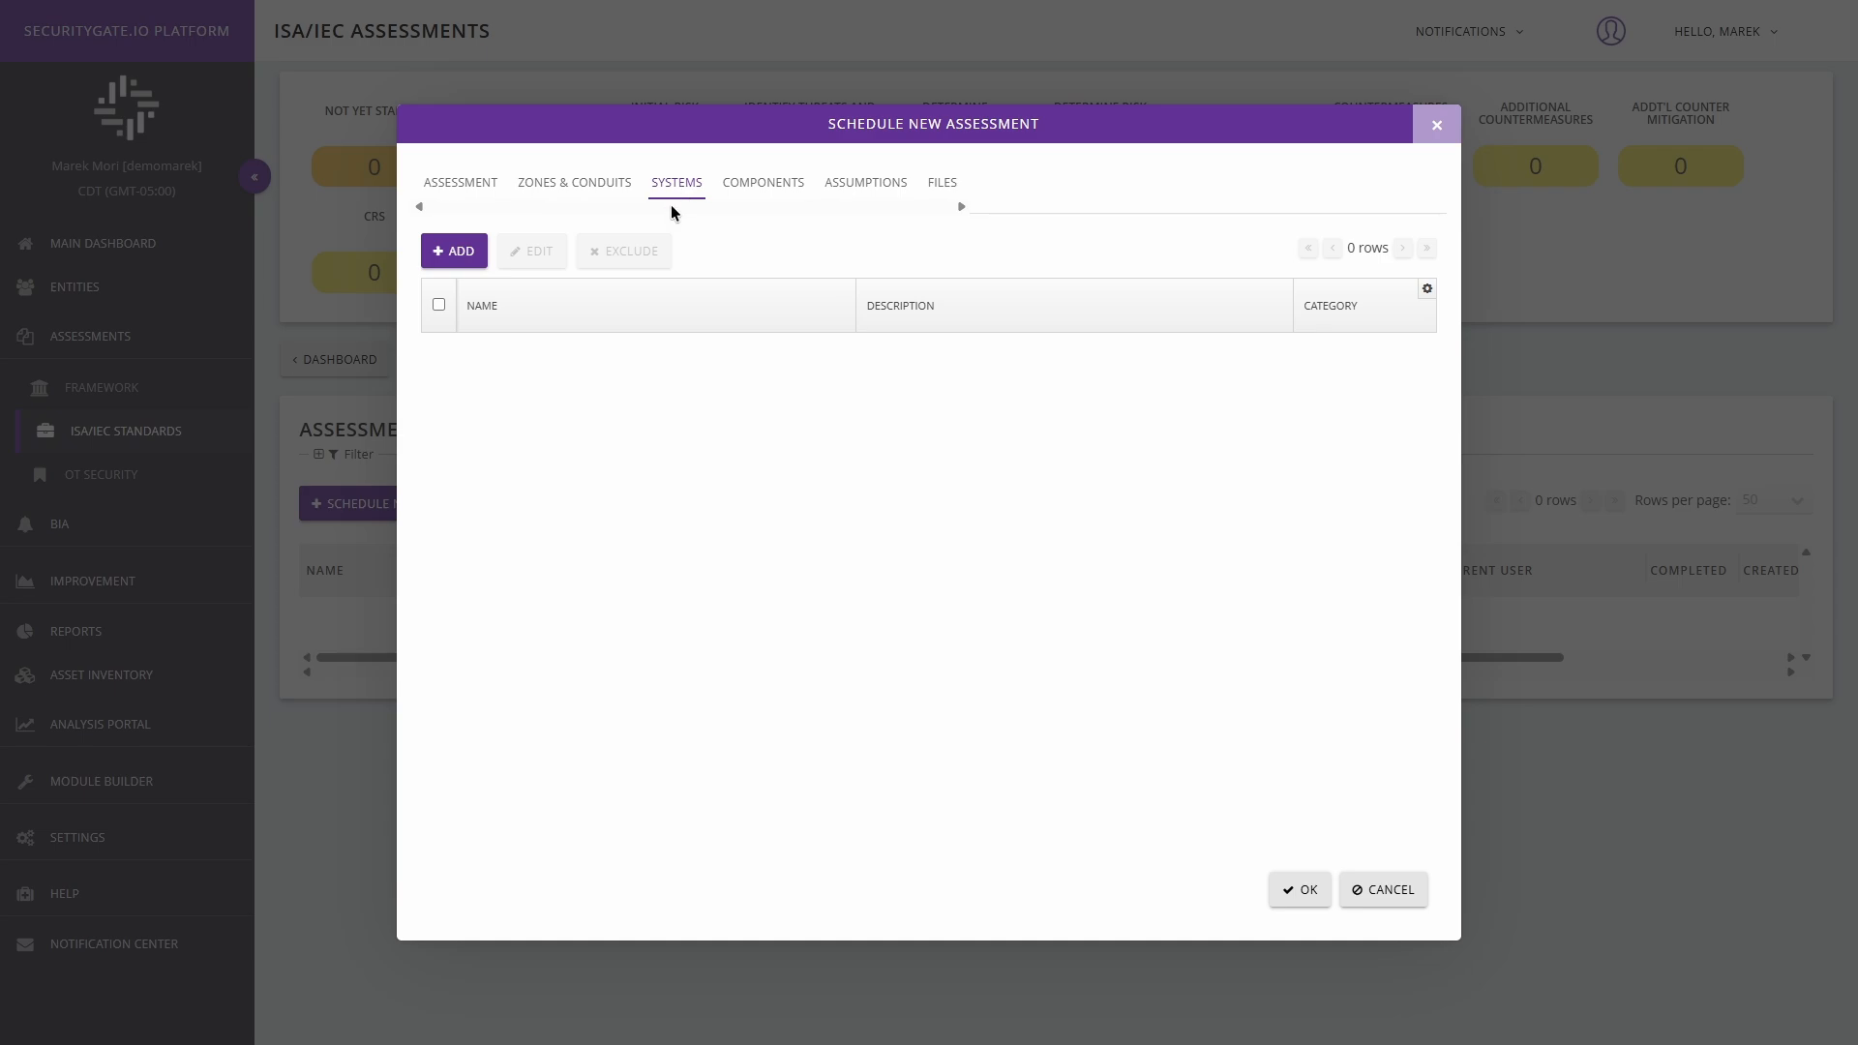
left_click(474, 268)
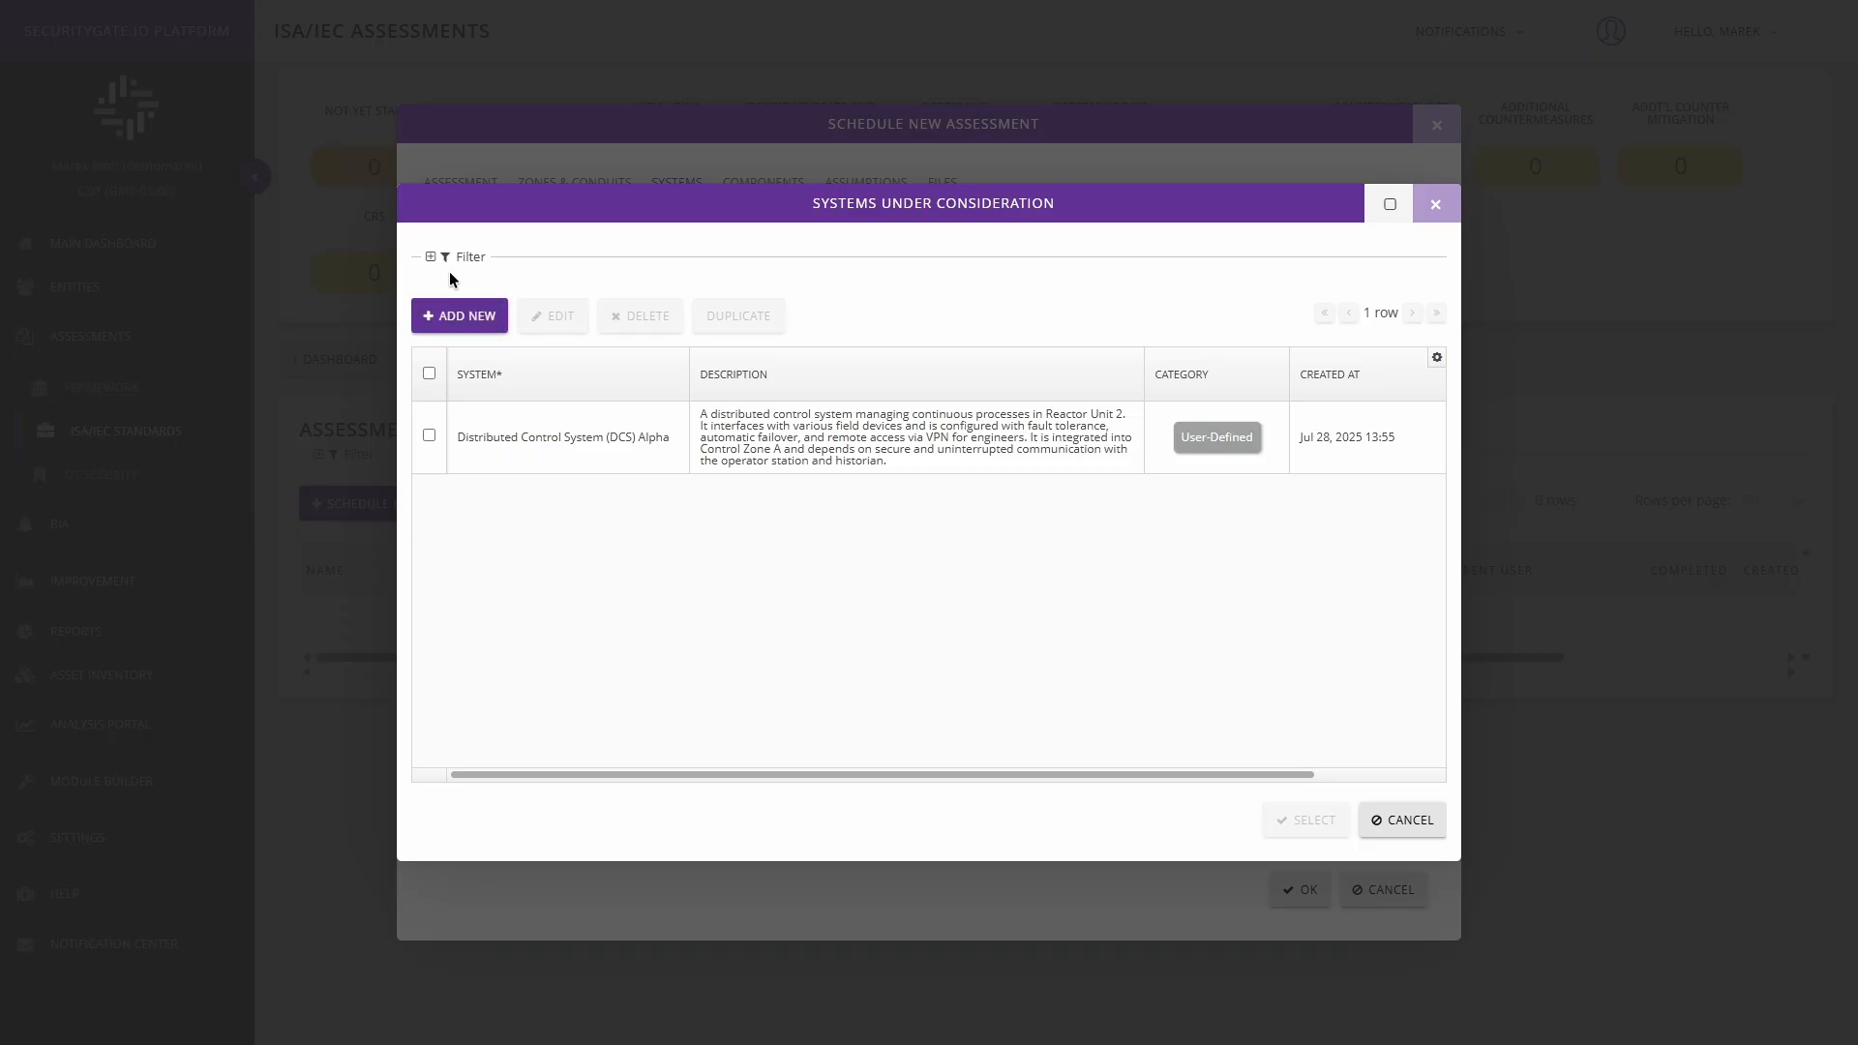
left_click(434, 320)
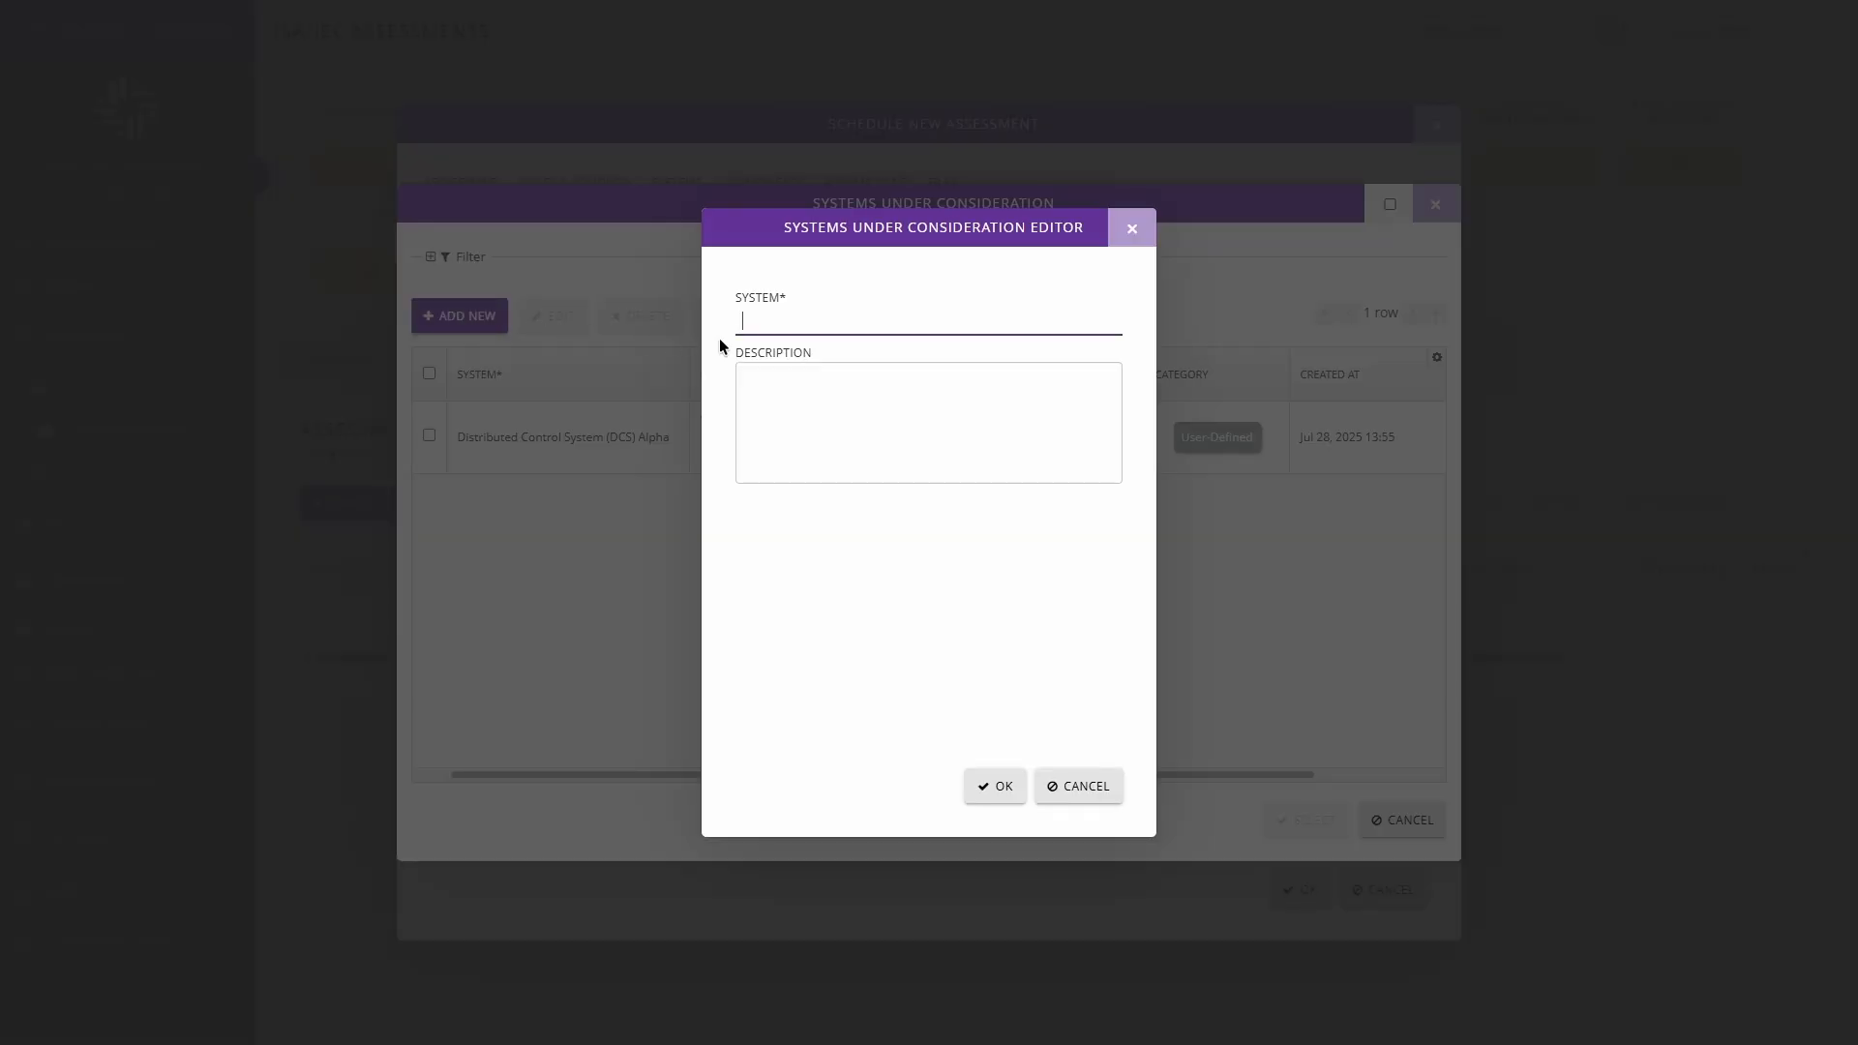
left_click(759, 395)
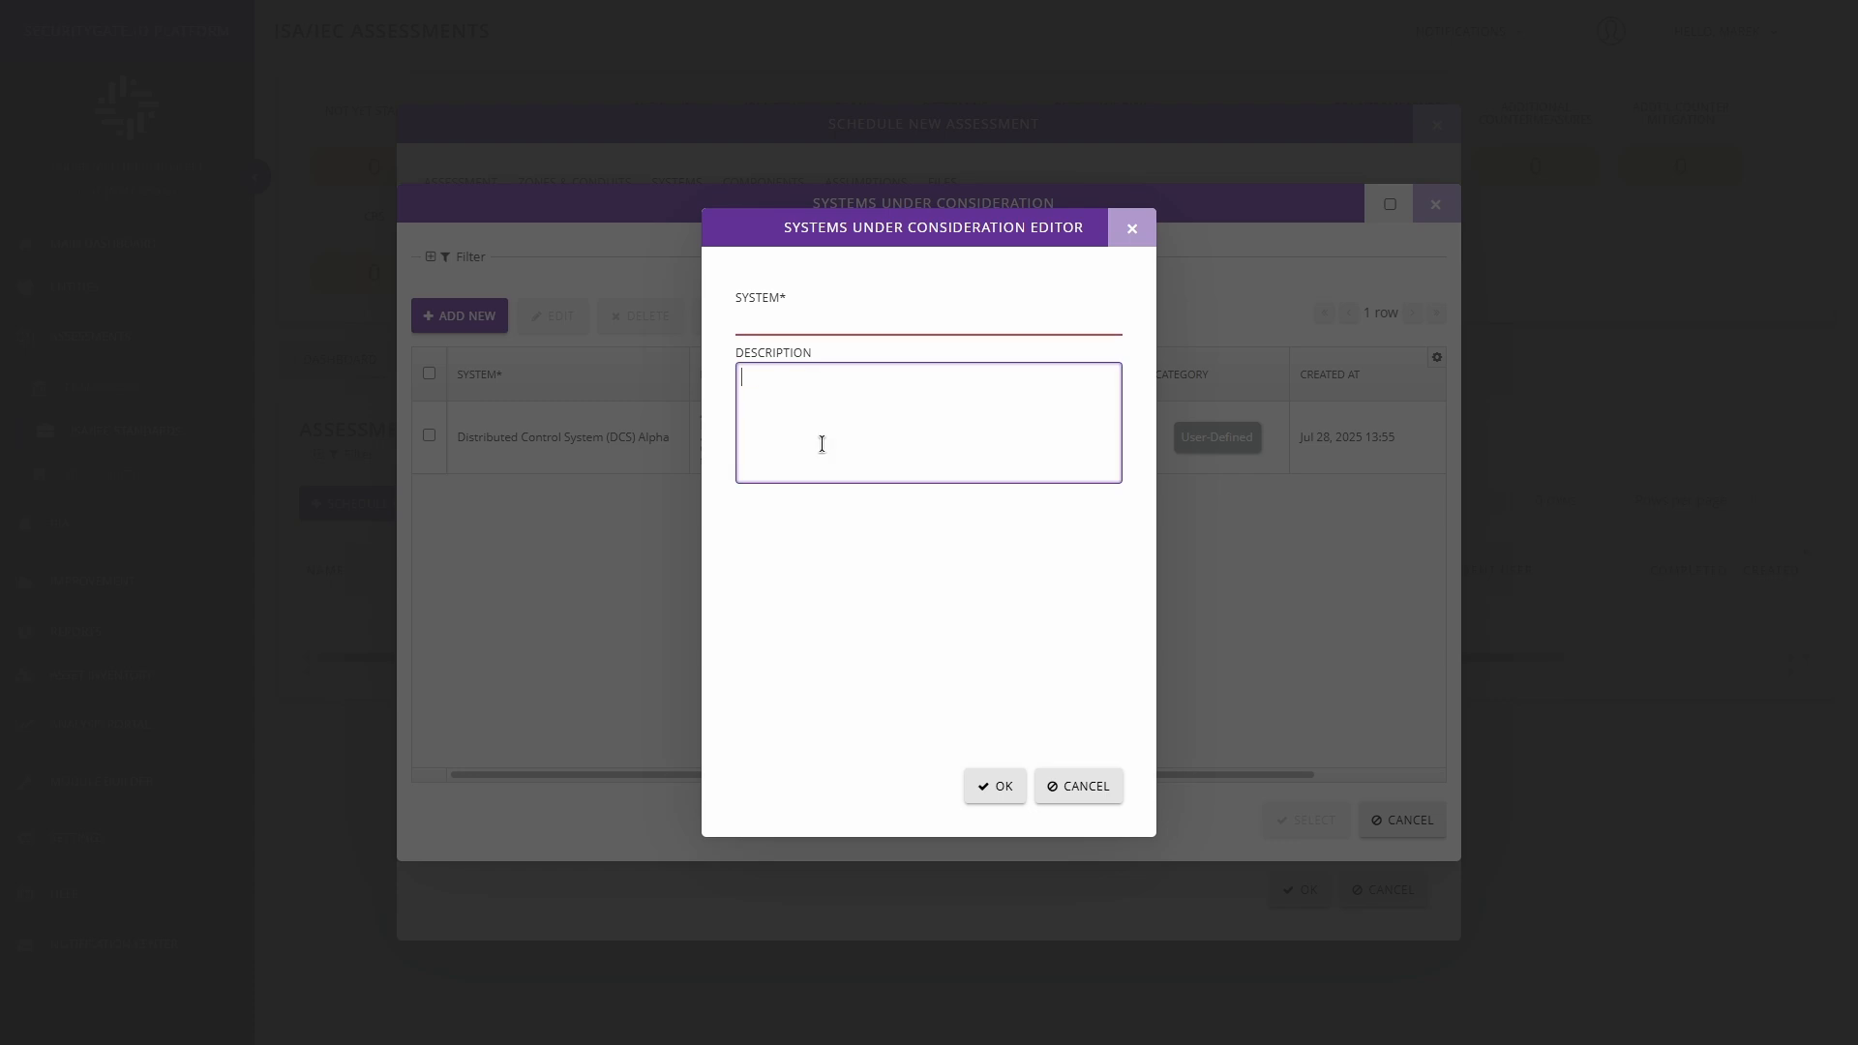
left_click(1077, 799)
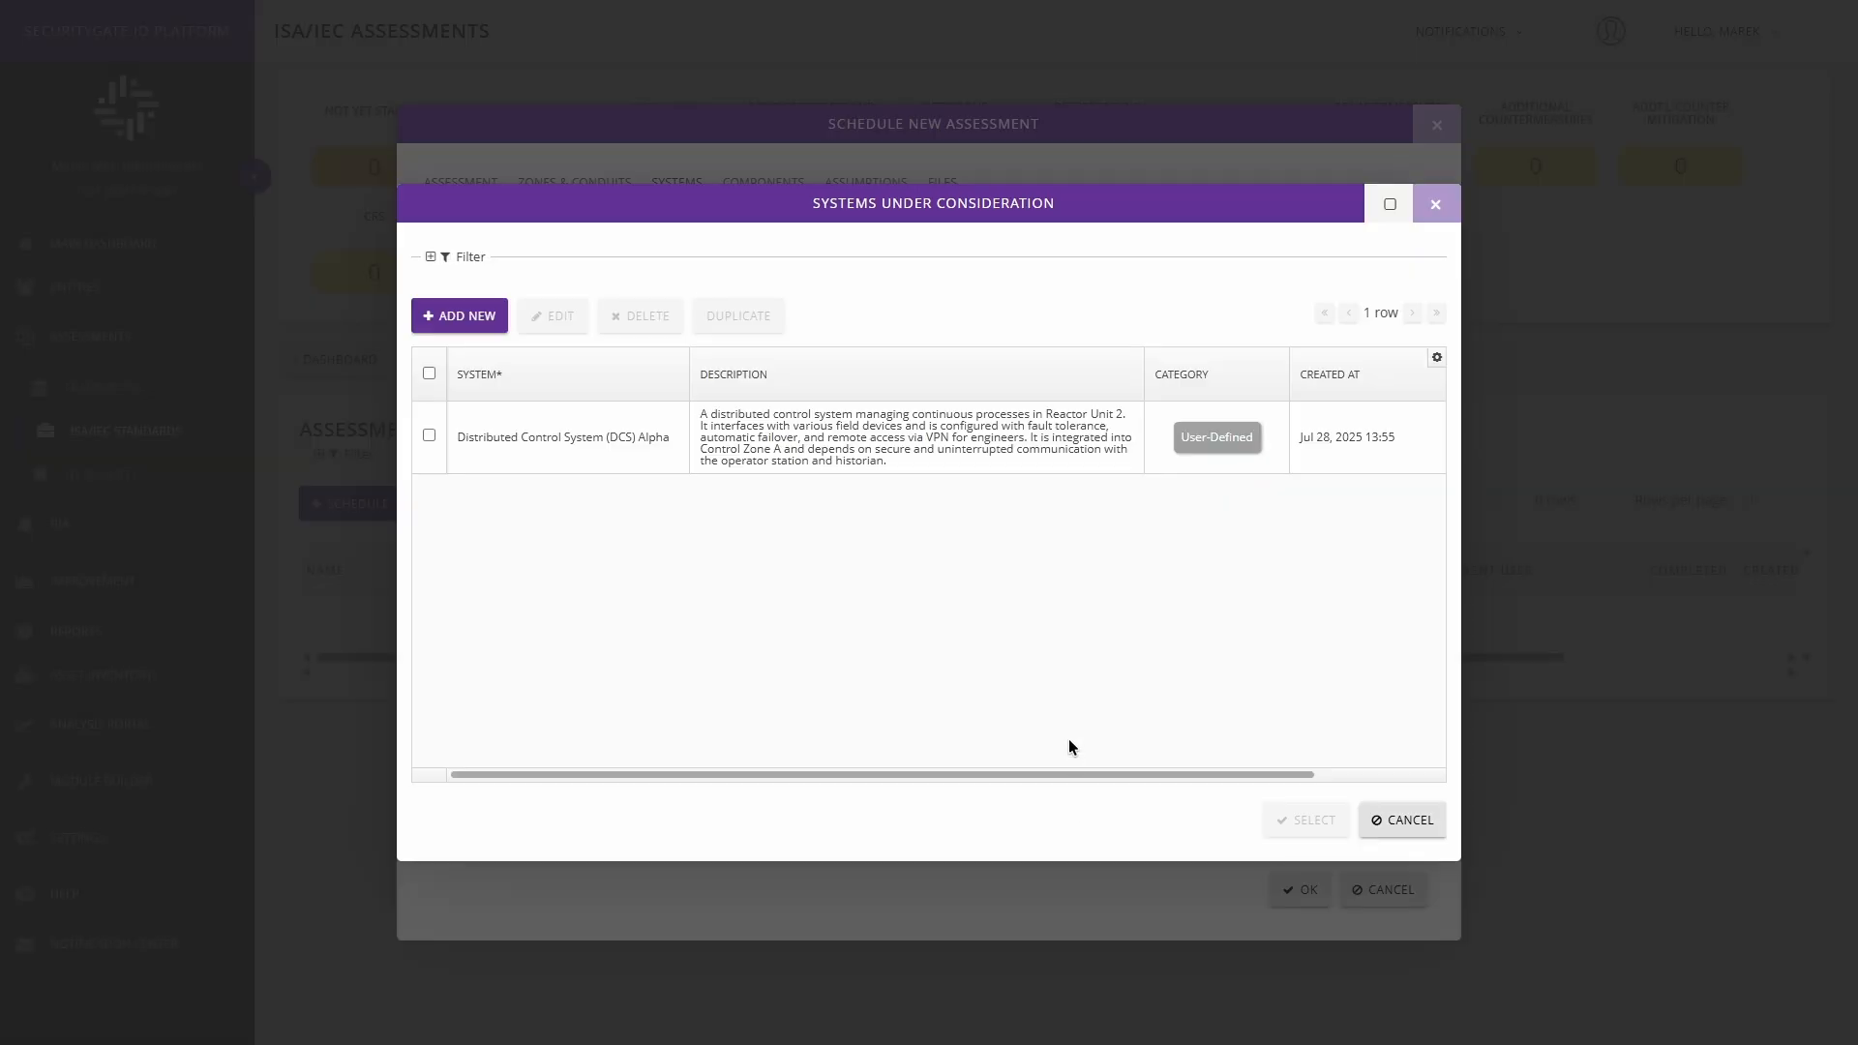
Inspect the name and description of Distributed Control System (DCS) Alpha in its editor, close it without saving and deselect the system.
left_click(429, 435)
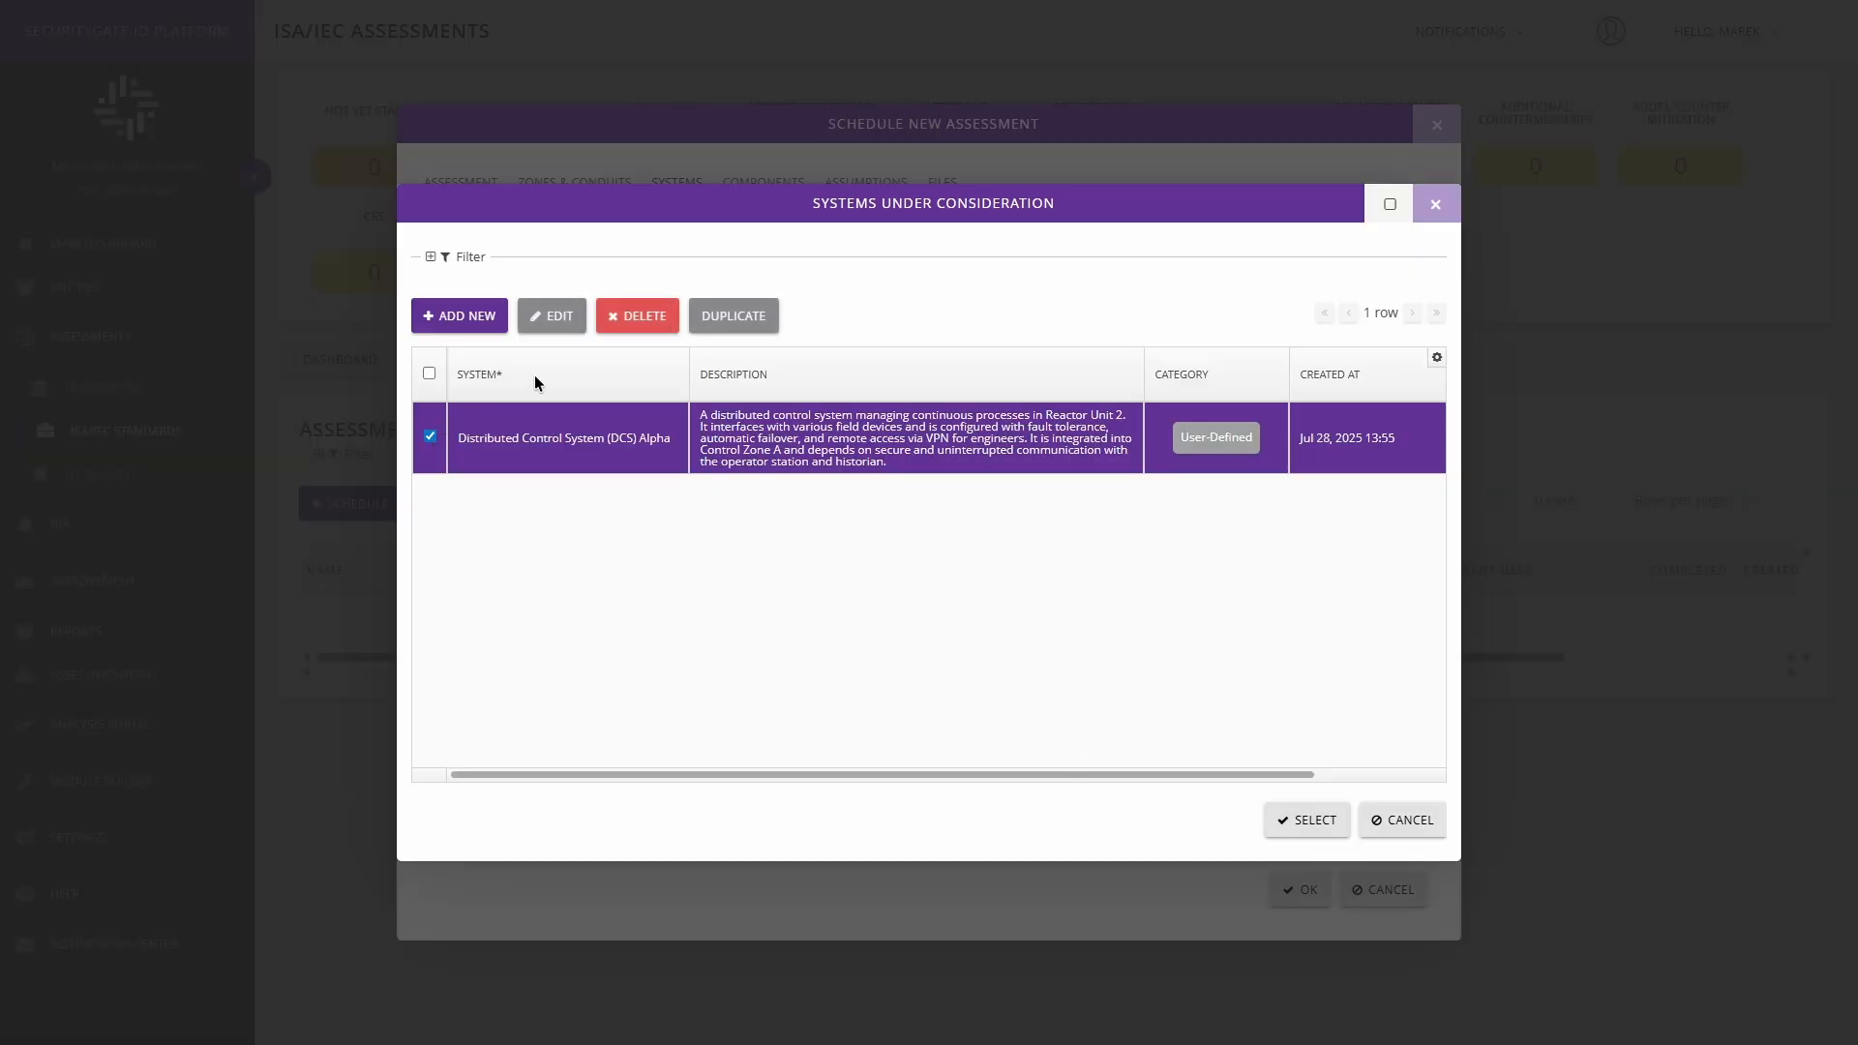
left_click(552, 317)
left_click_drag(741, 325, 992, 325)
left_click(743, 378)
left_click_drag(743, 378, 1099, 562)
left_click(1029, 529)
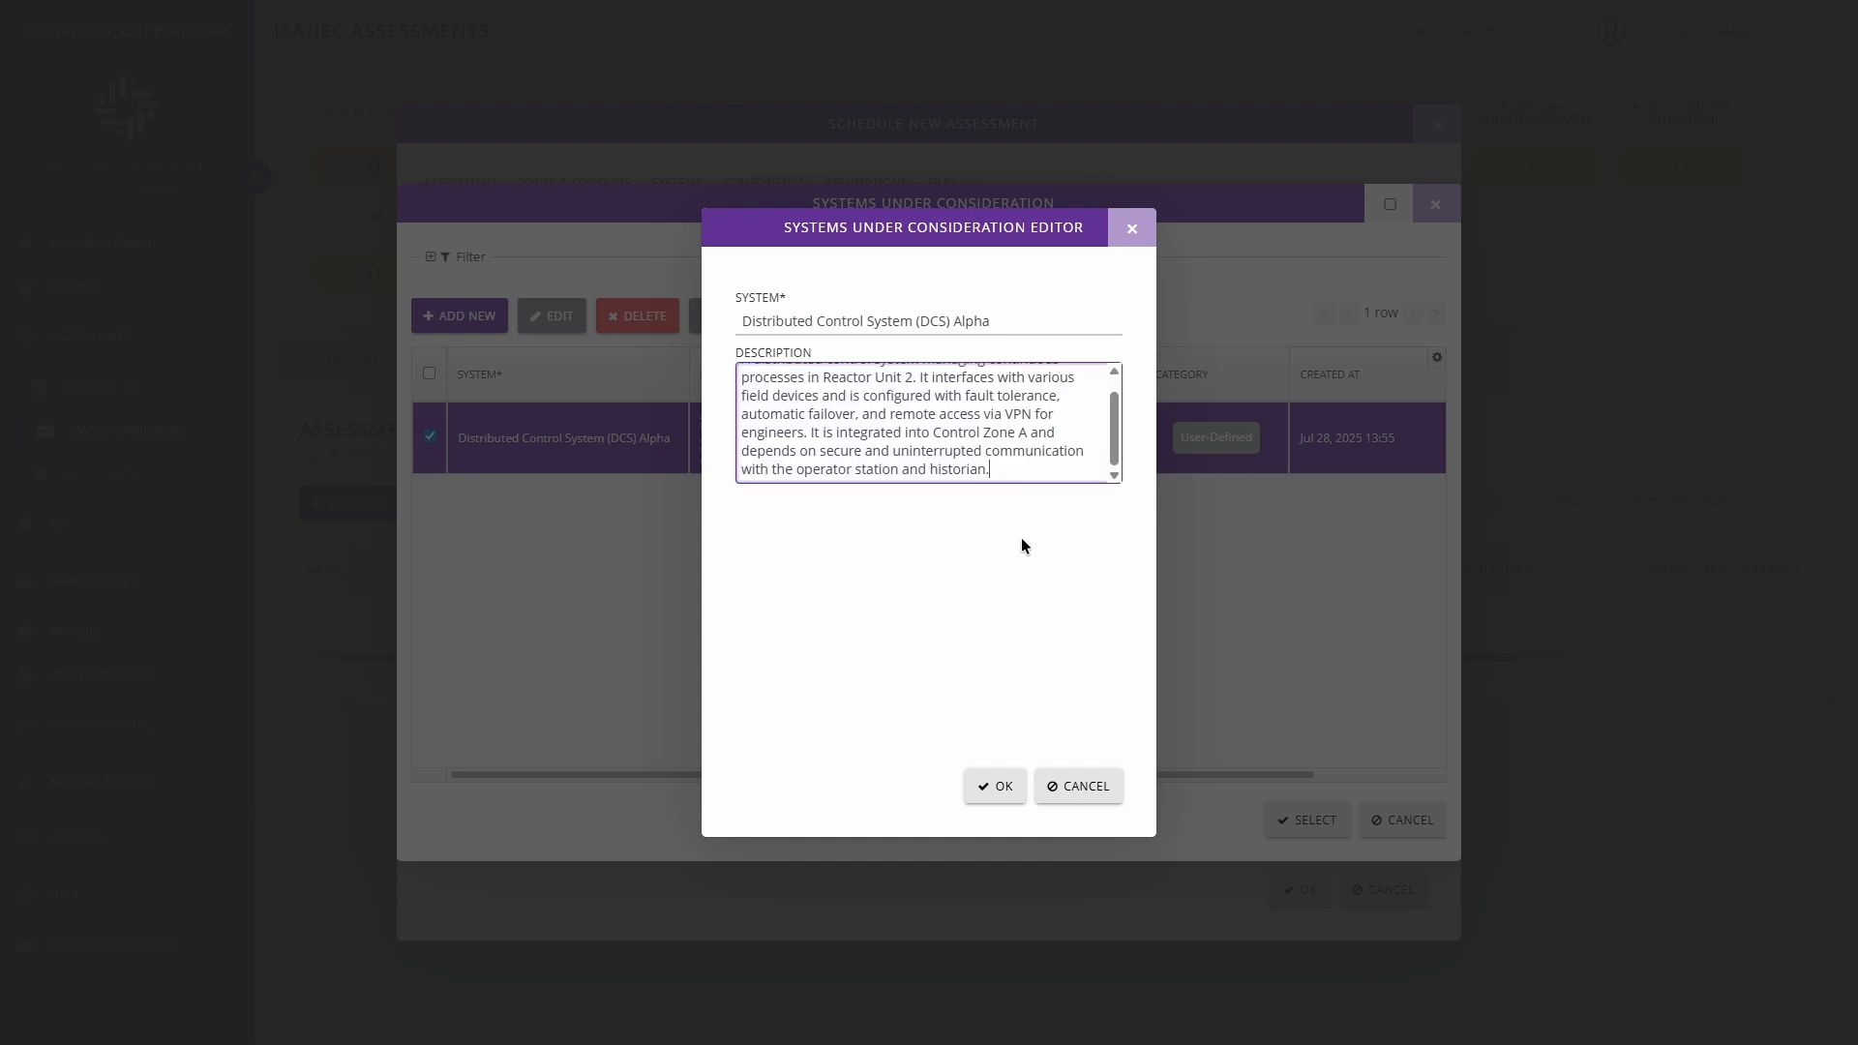
left_click(1065, 785)
left_click(428, 437)
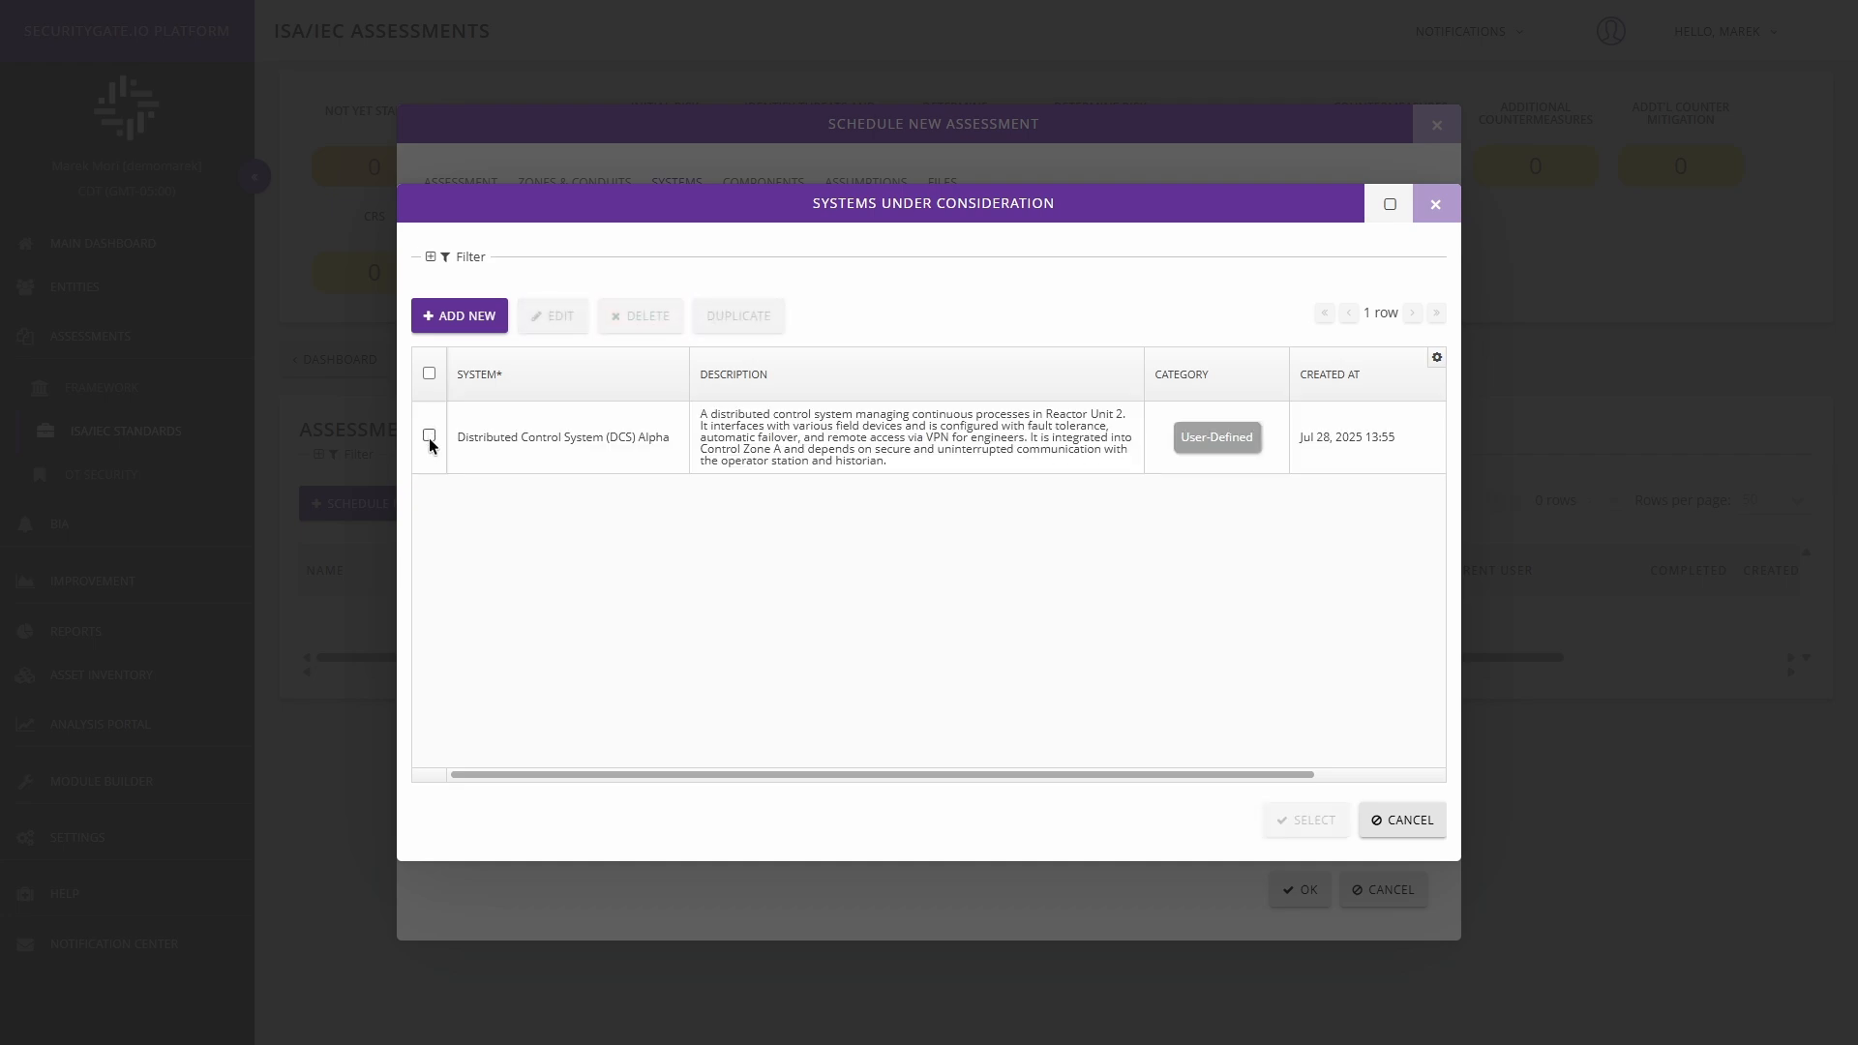
Add Distributed Control System (DCS) Alpha to the assessment's systems and open the list of components that can be added.
left_click(429, 438)
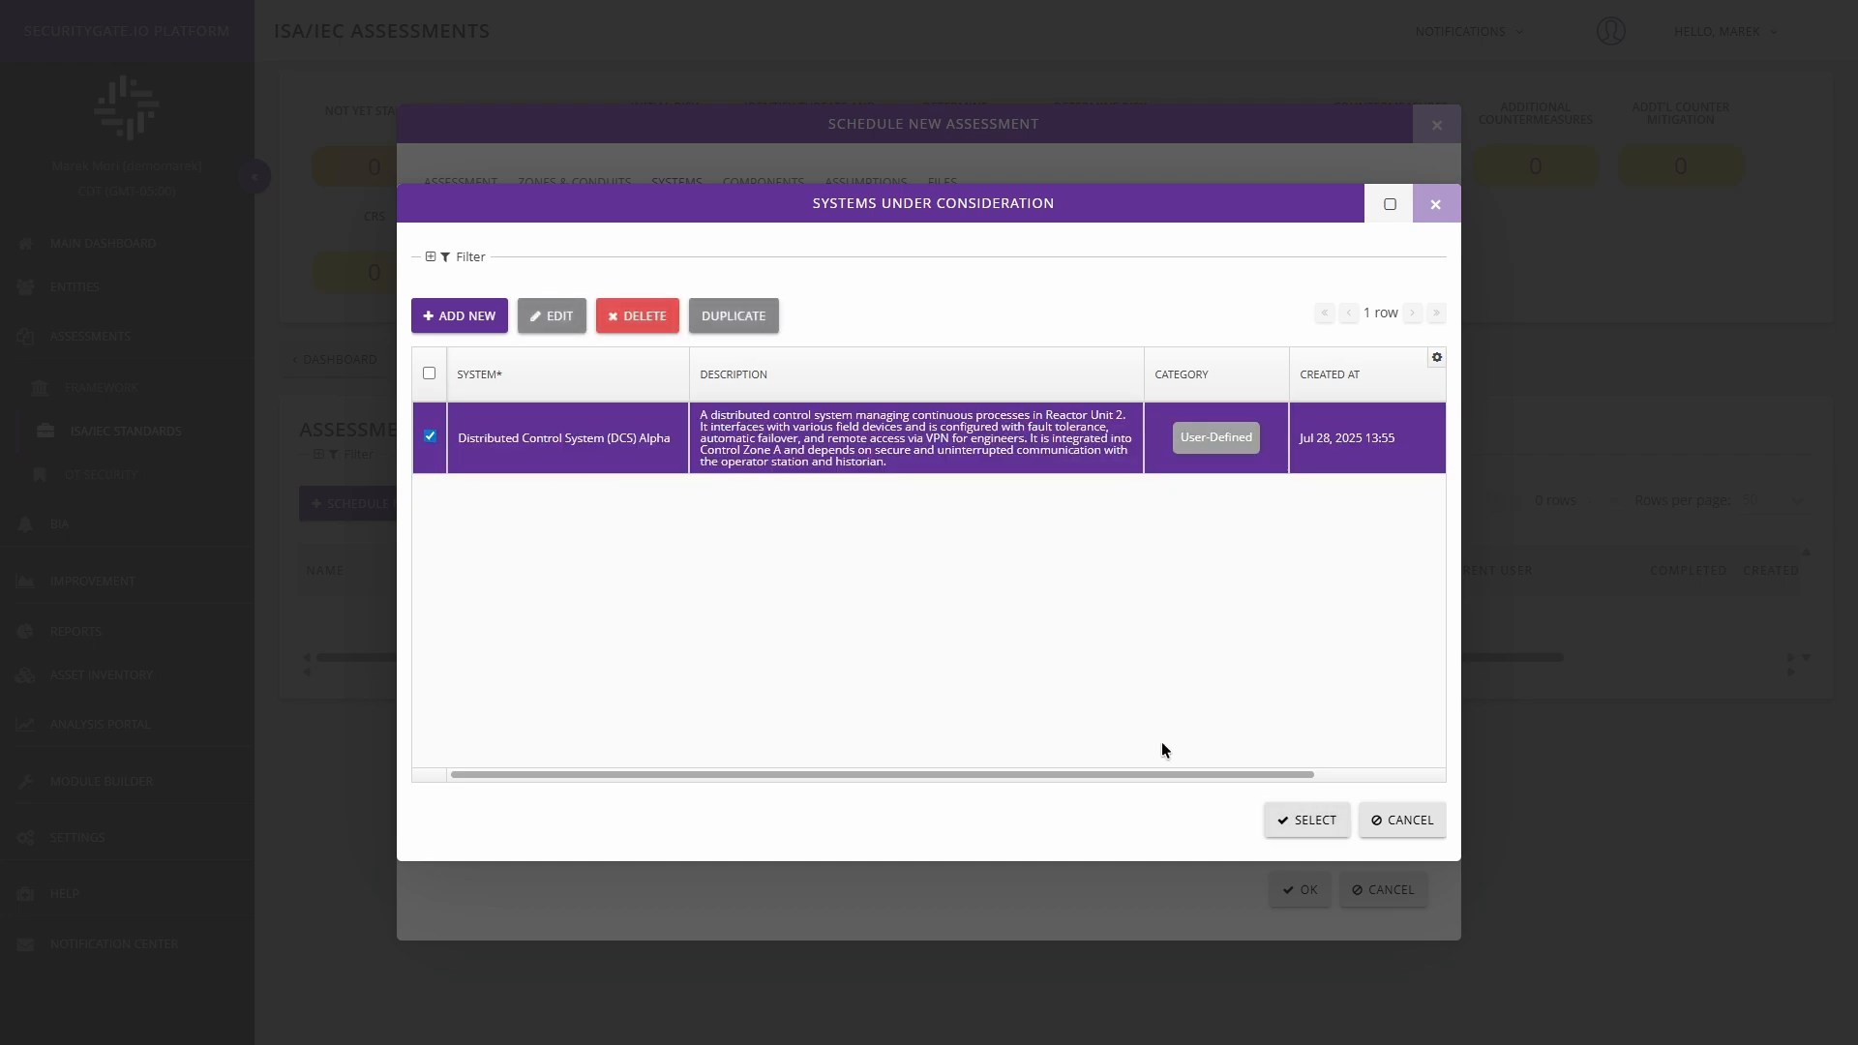
left_click(1307, 821)
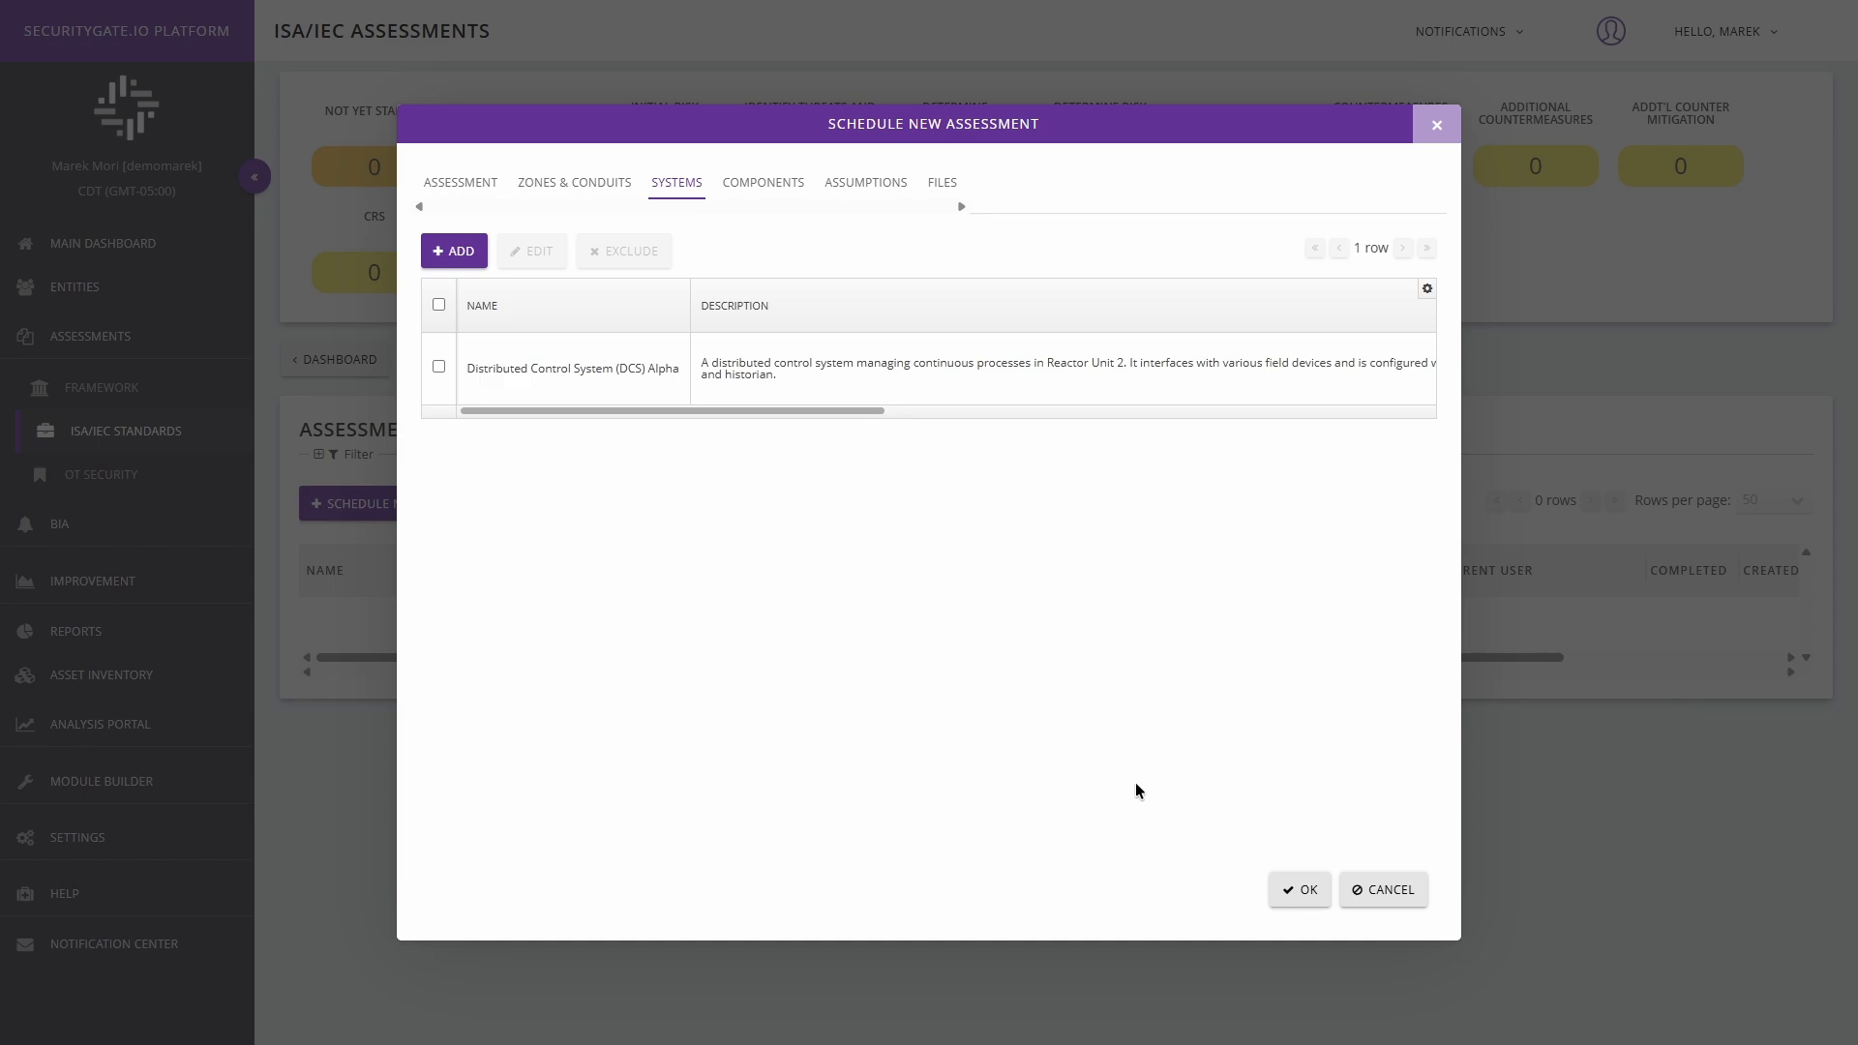
left_click(764, 189)
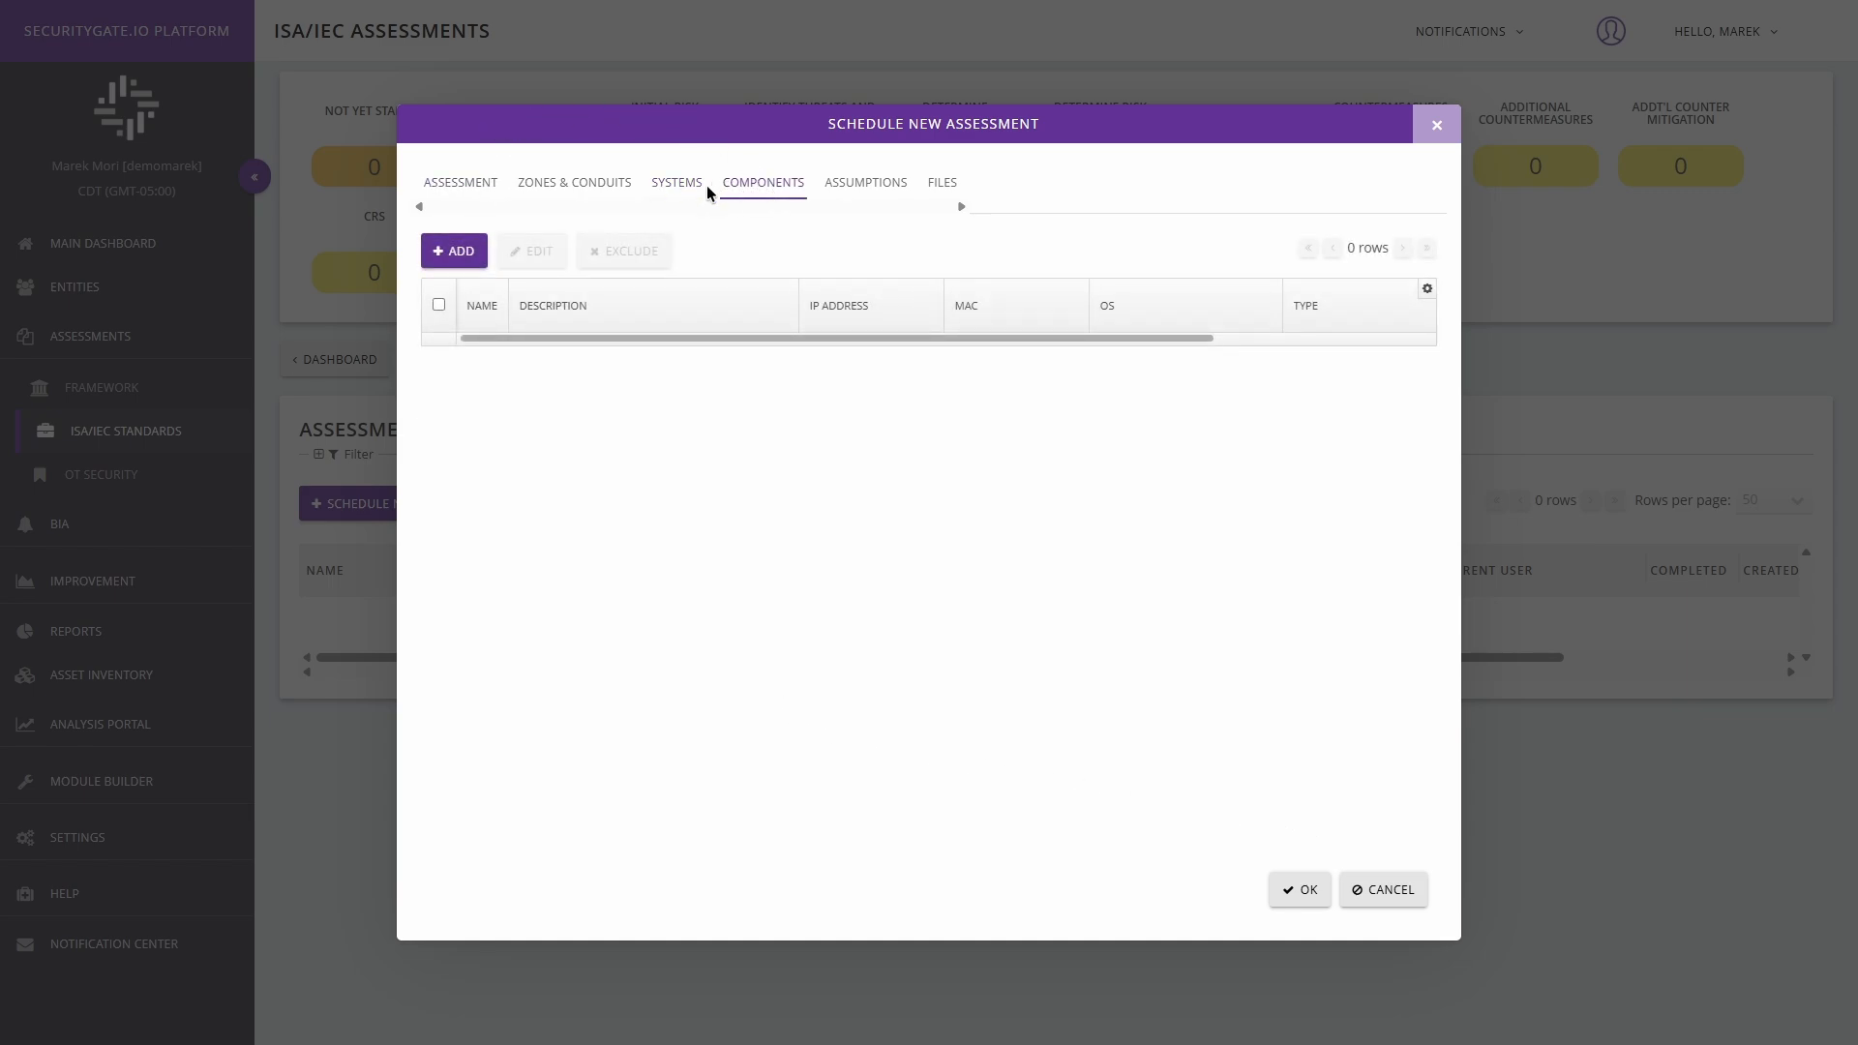
left_click(454, 250)
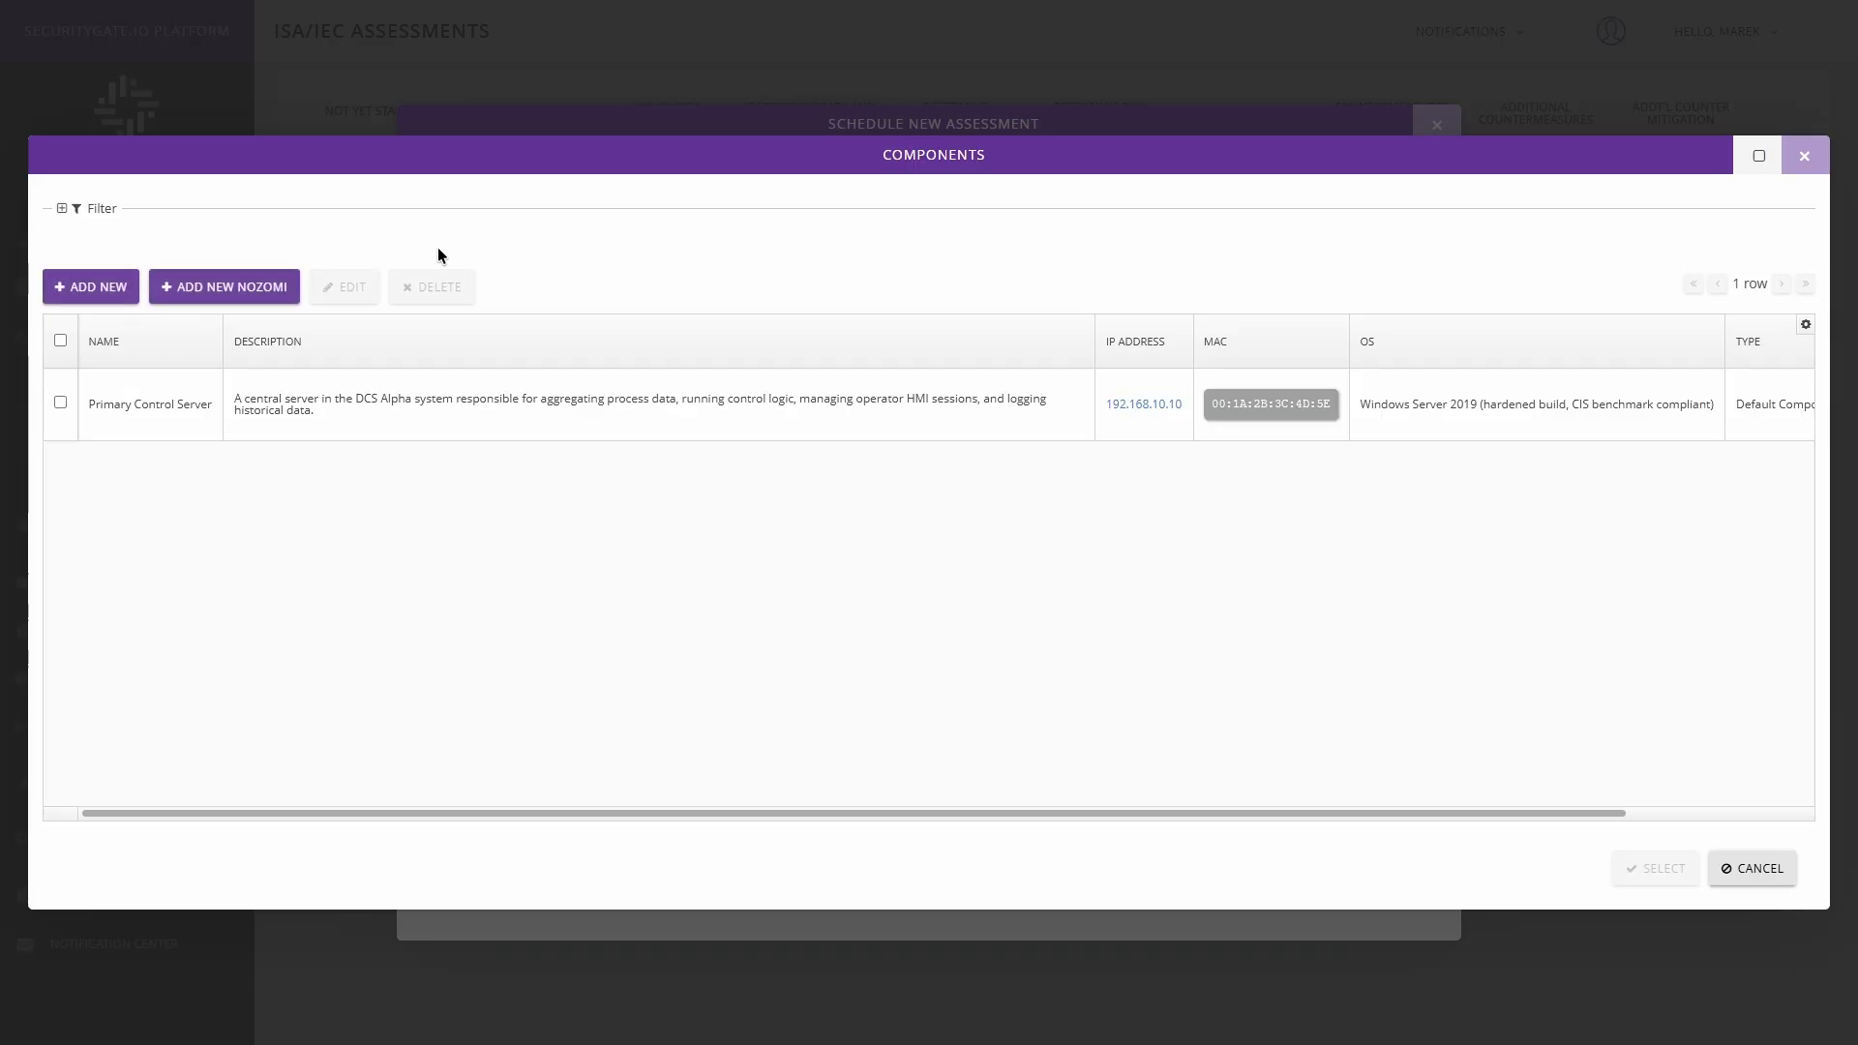
Inspect the fields for a new component and the Nozomi component import, closing both without saving.
left_click(84, 290)
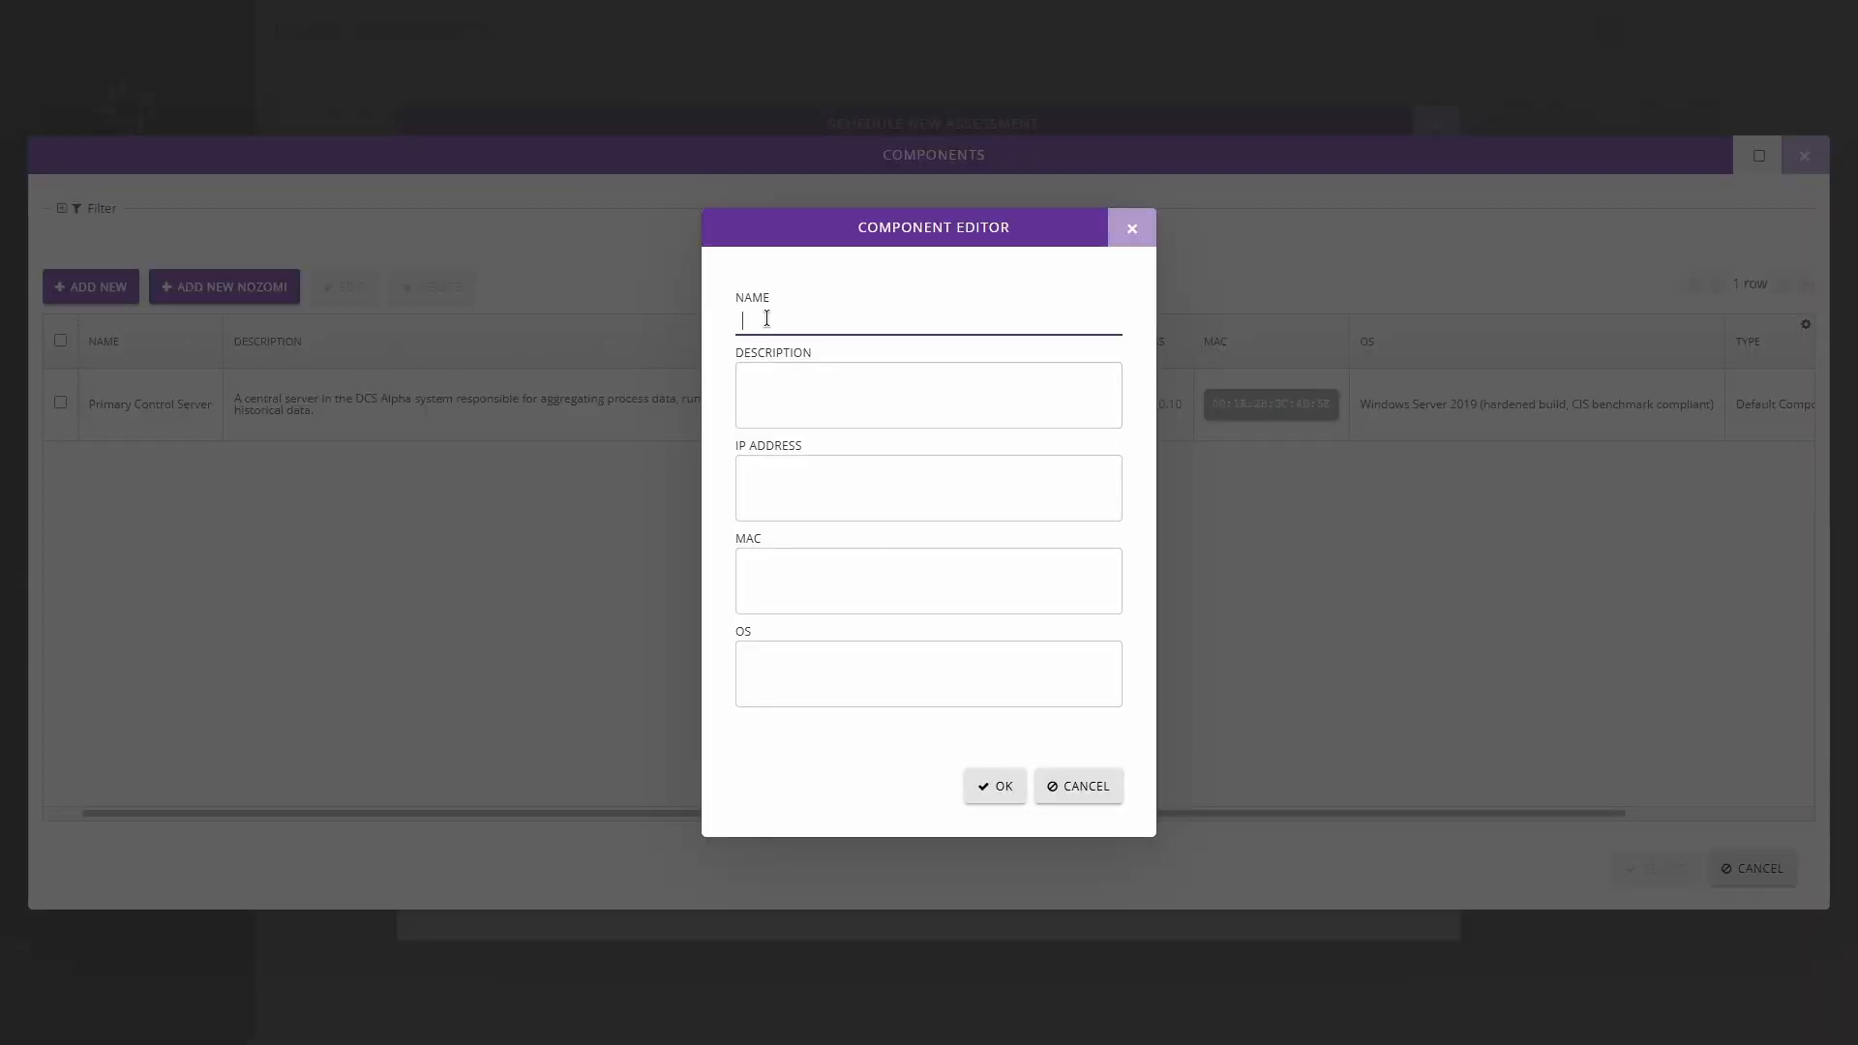
left_click(753, 389)
left_click(764, 468)
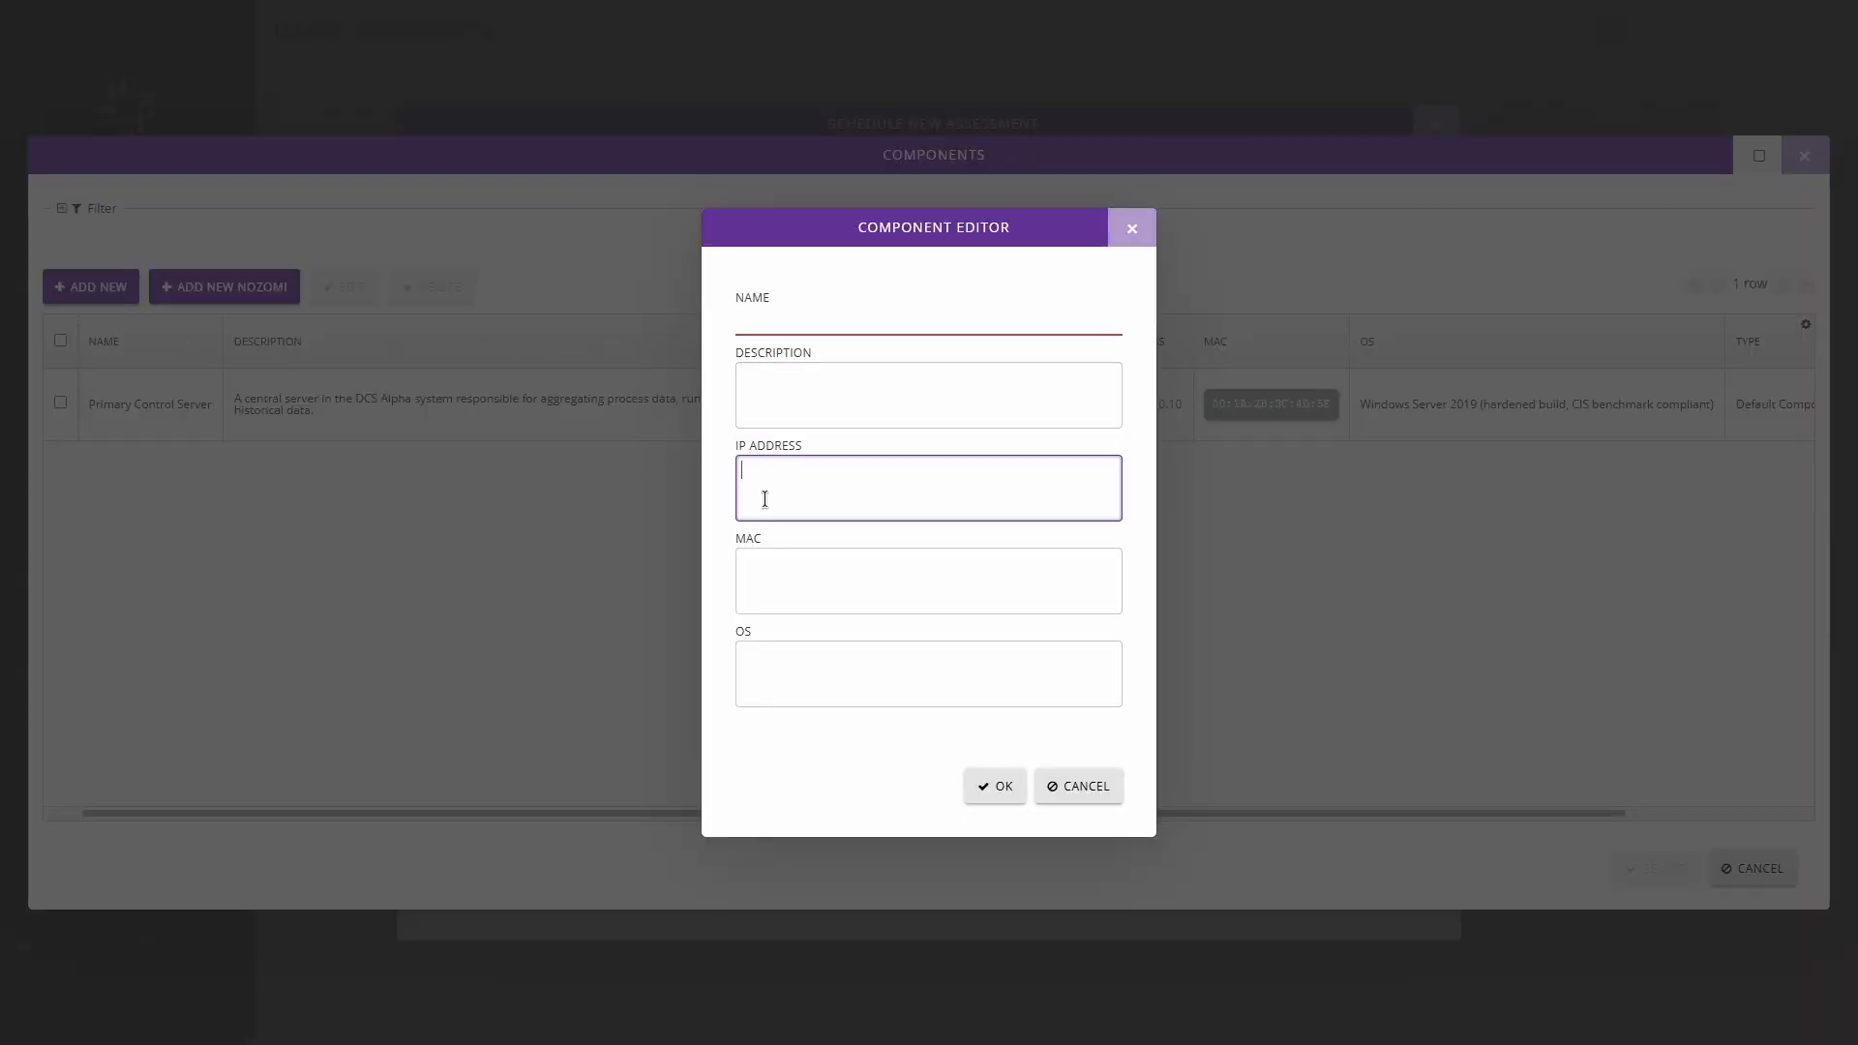
left_click(767, 571)
left_click(844, 695)
left_click(1065, 785)
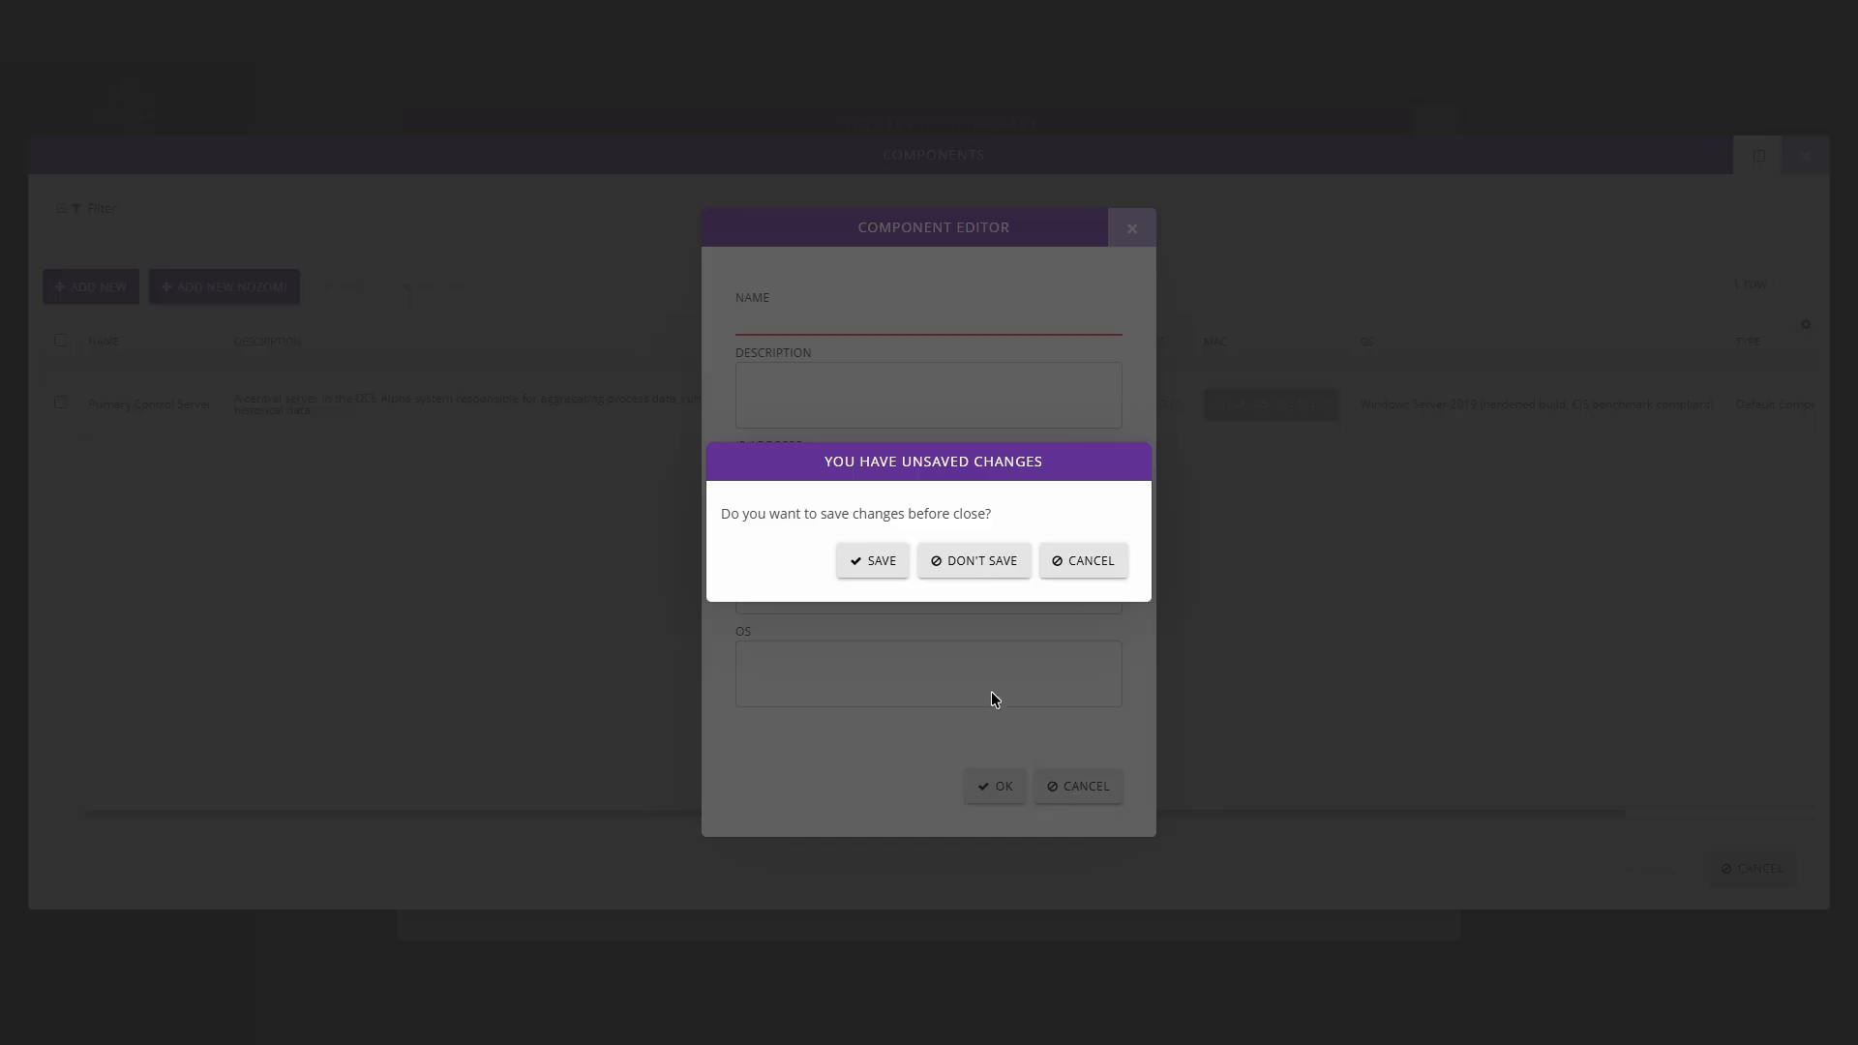
left_click(976, 571)
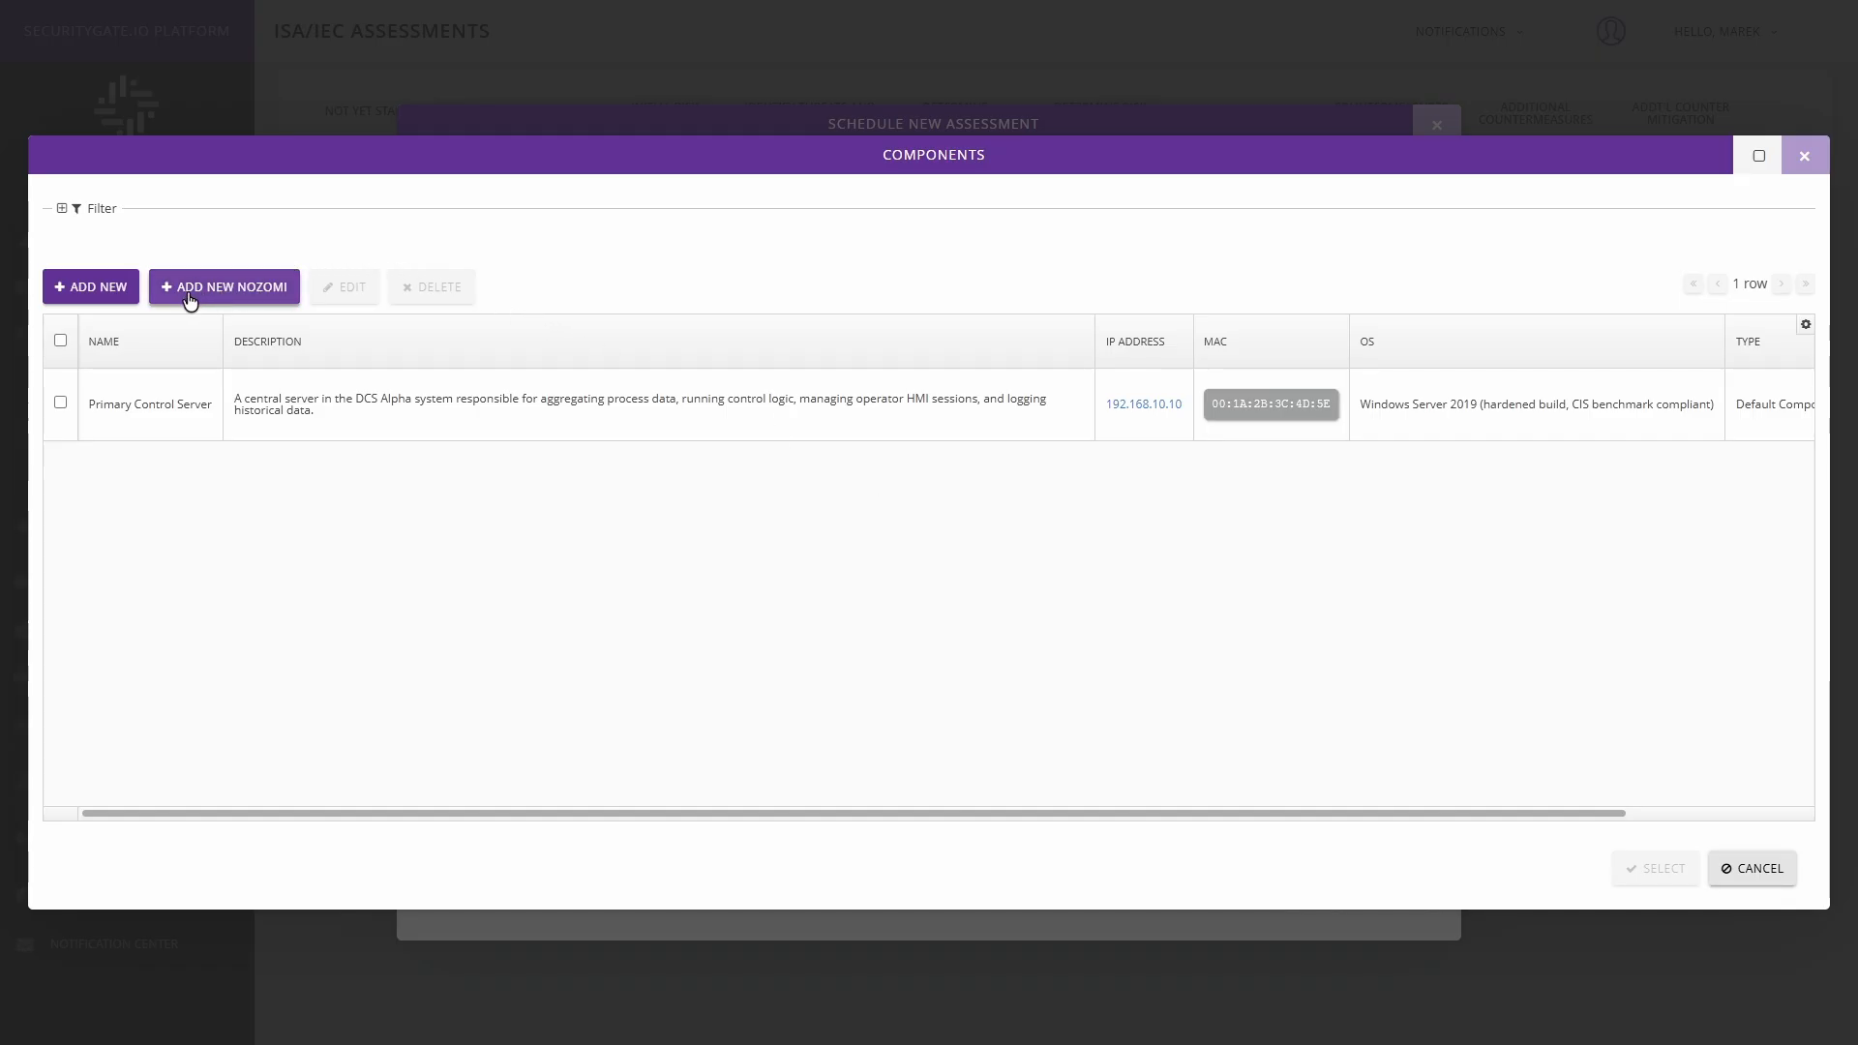
left_click(252, 296)
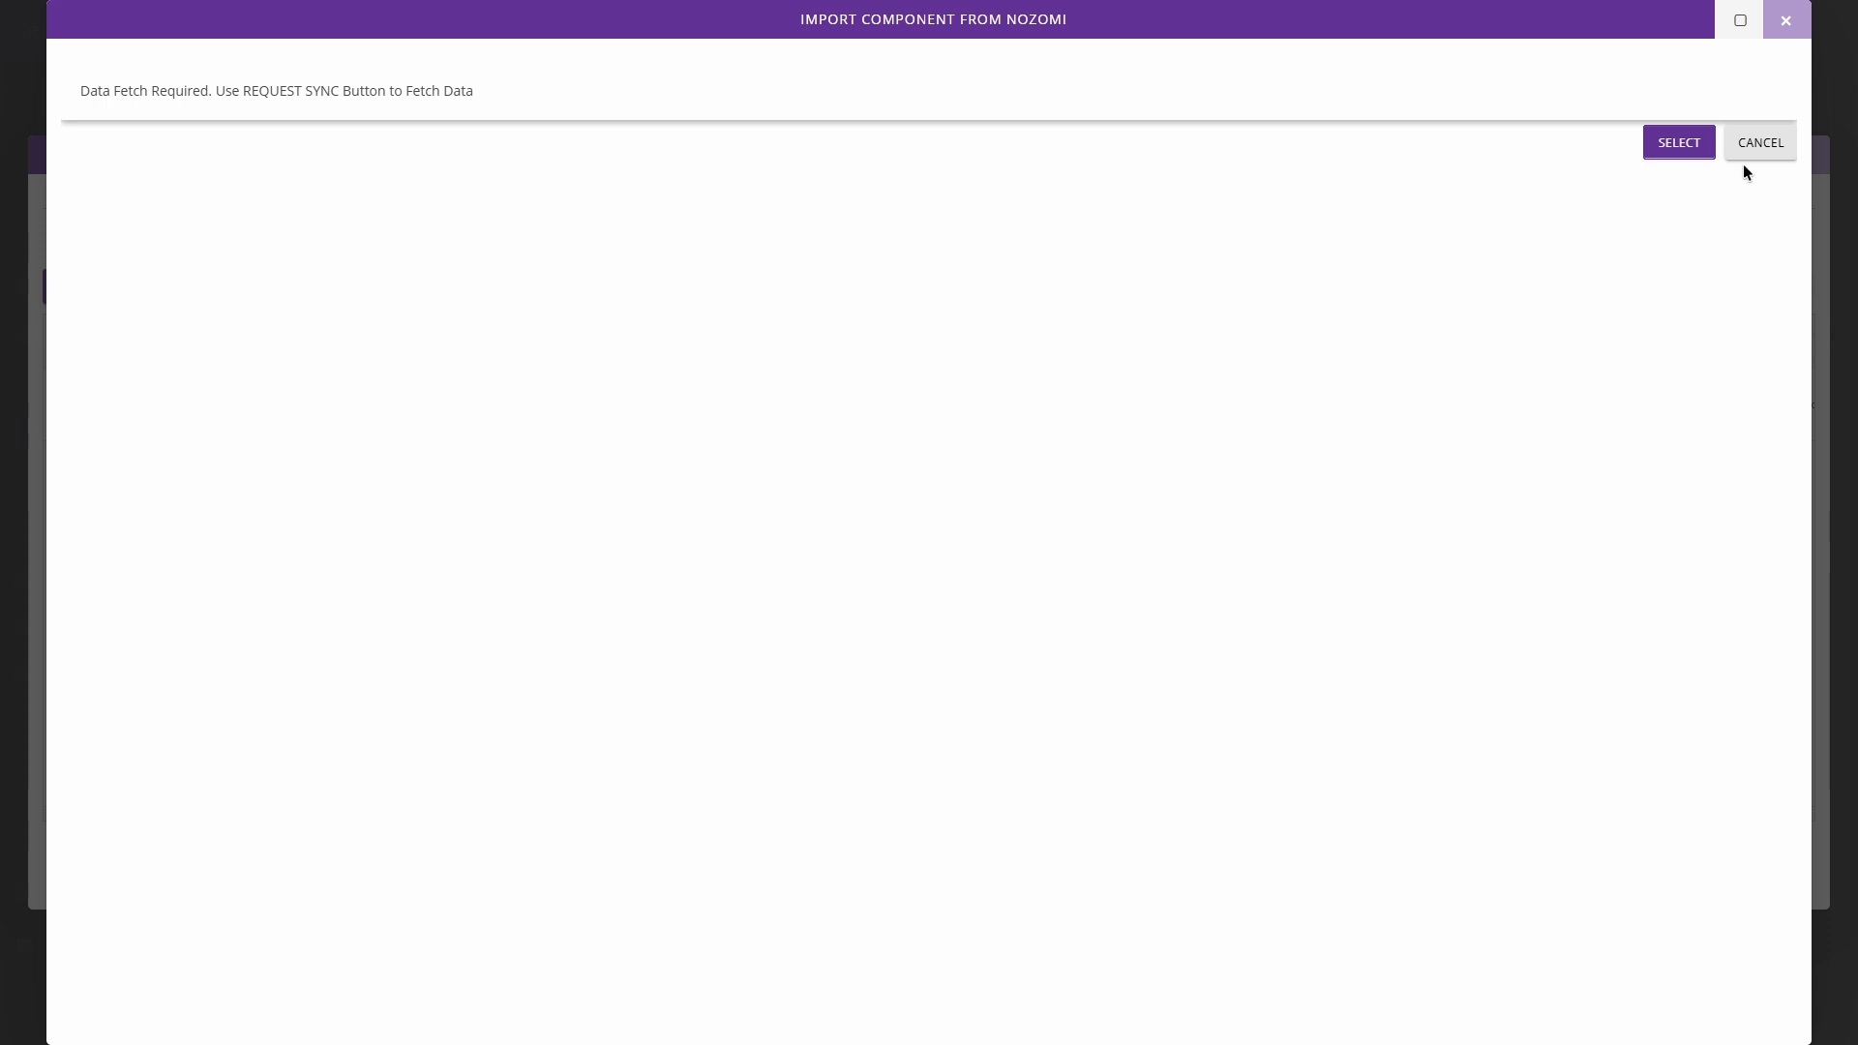
left_click(1785, 21)
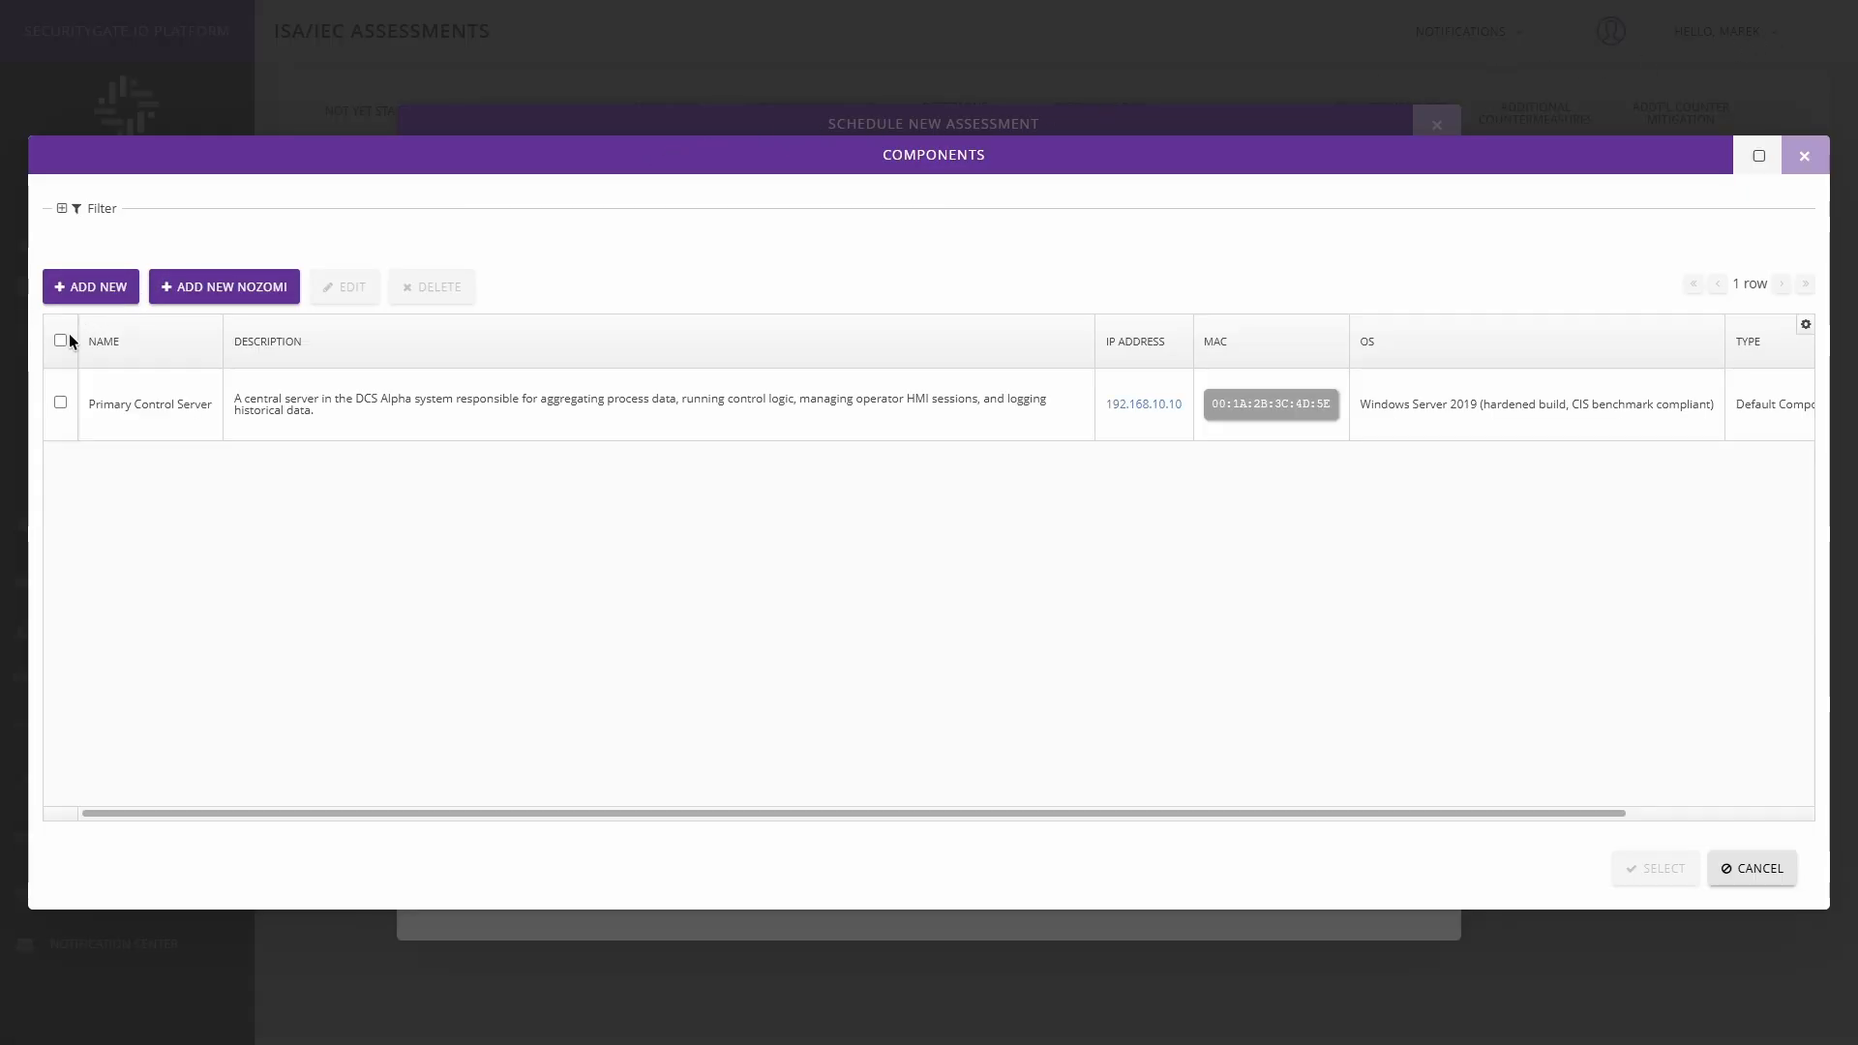
Narrow the Description column in the components list and add Primary Control Server to the assessment's components.
left_click(58, 403)
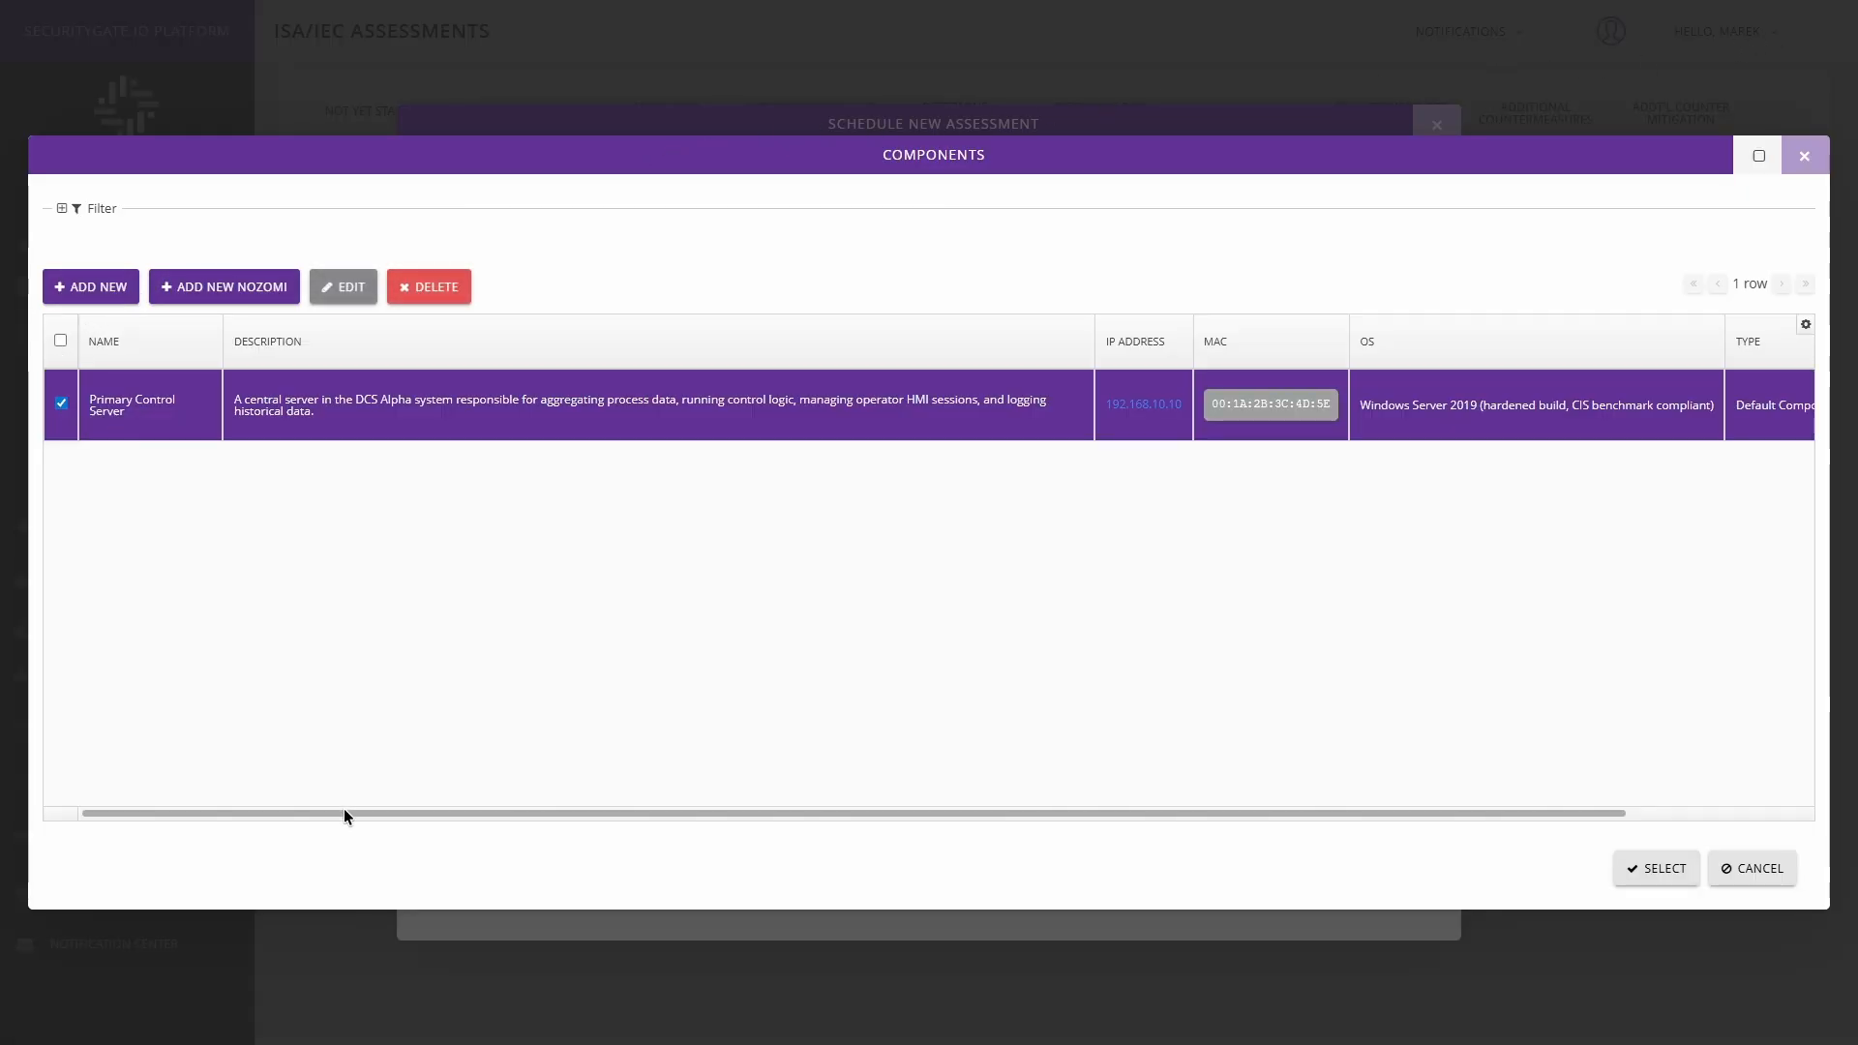
left_click_drag(344, 812, 271, 768)
left_click_drag(1099, 326, 871, 325)
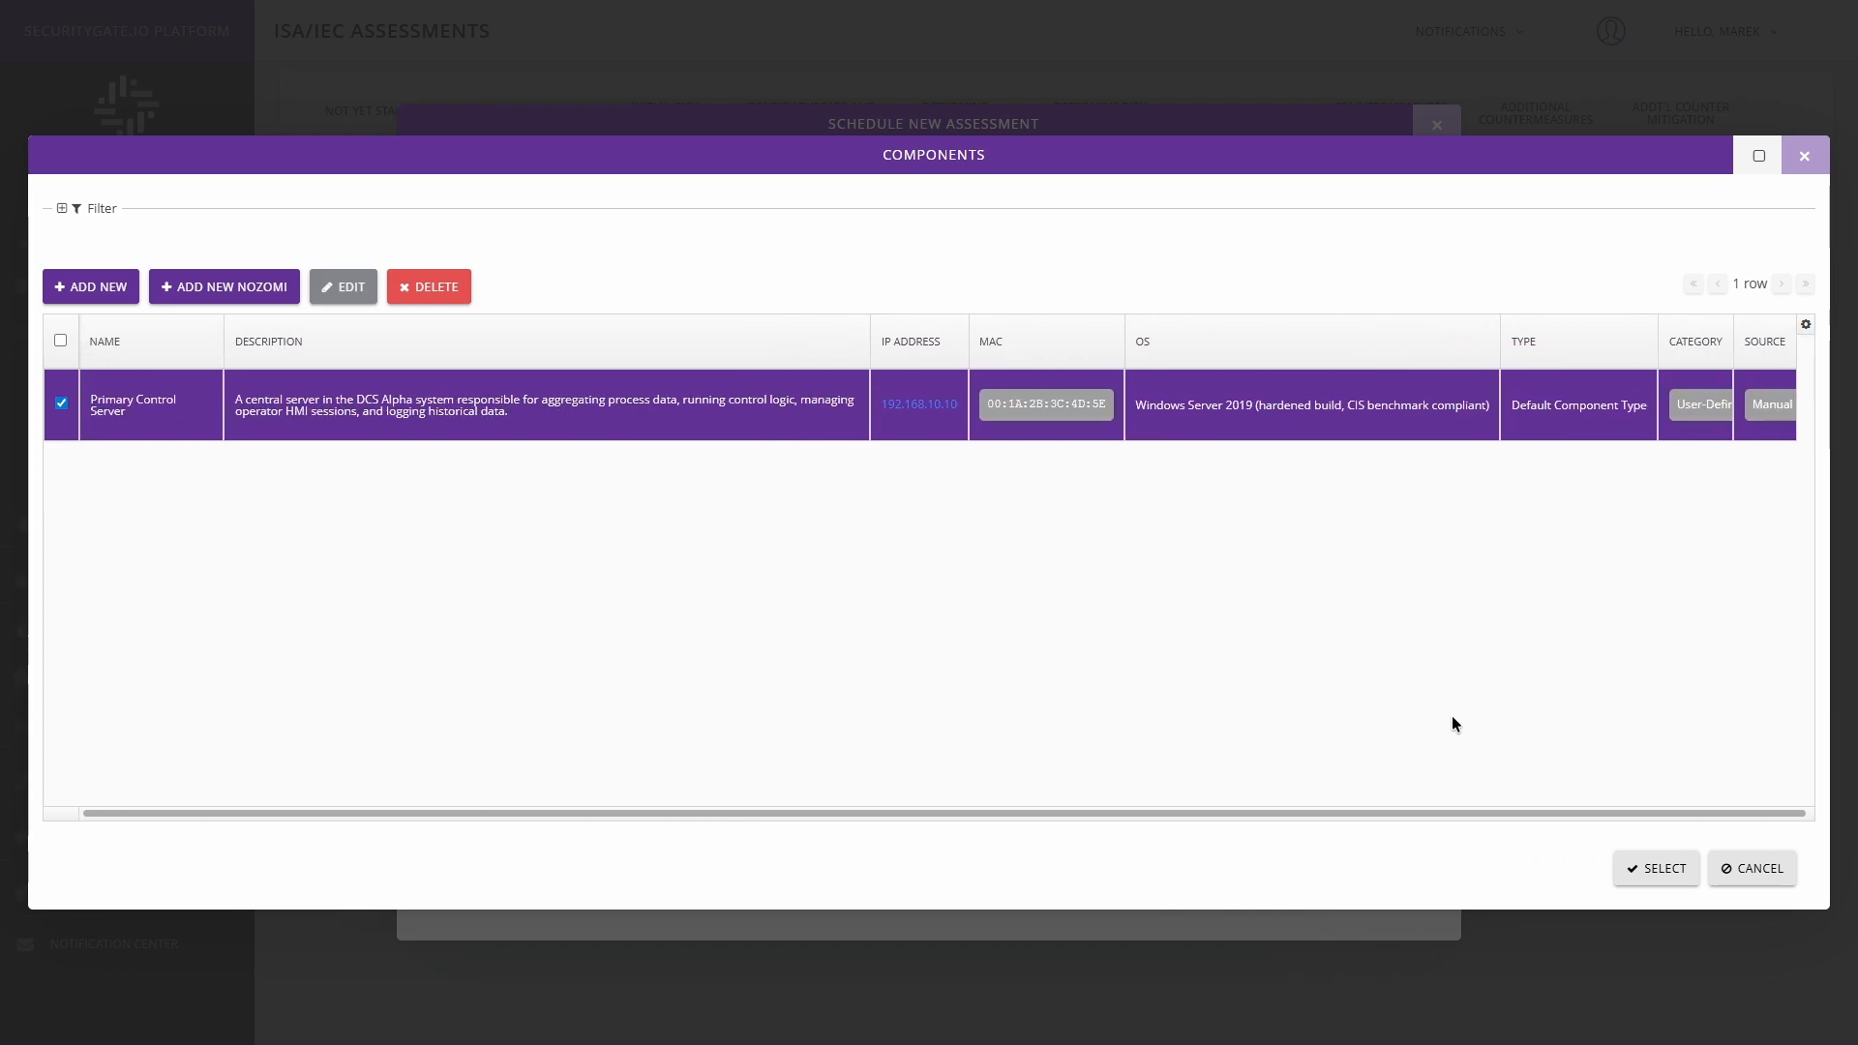
left_click(1665, 867)
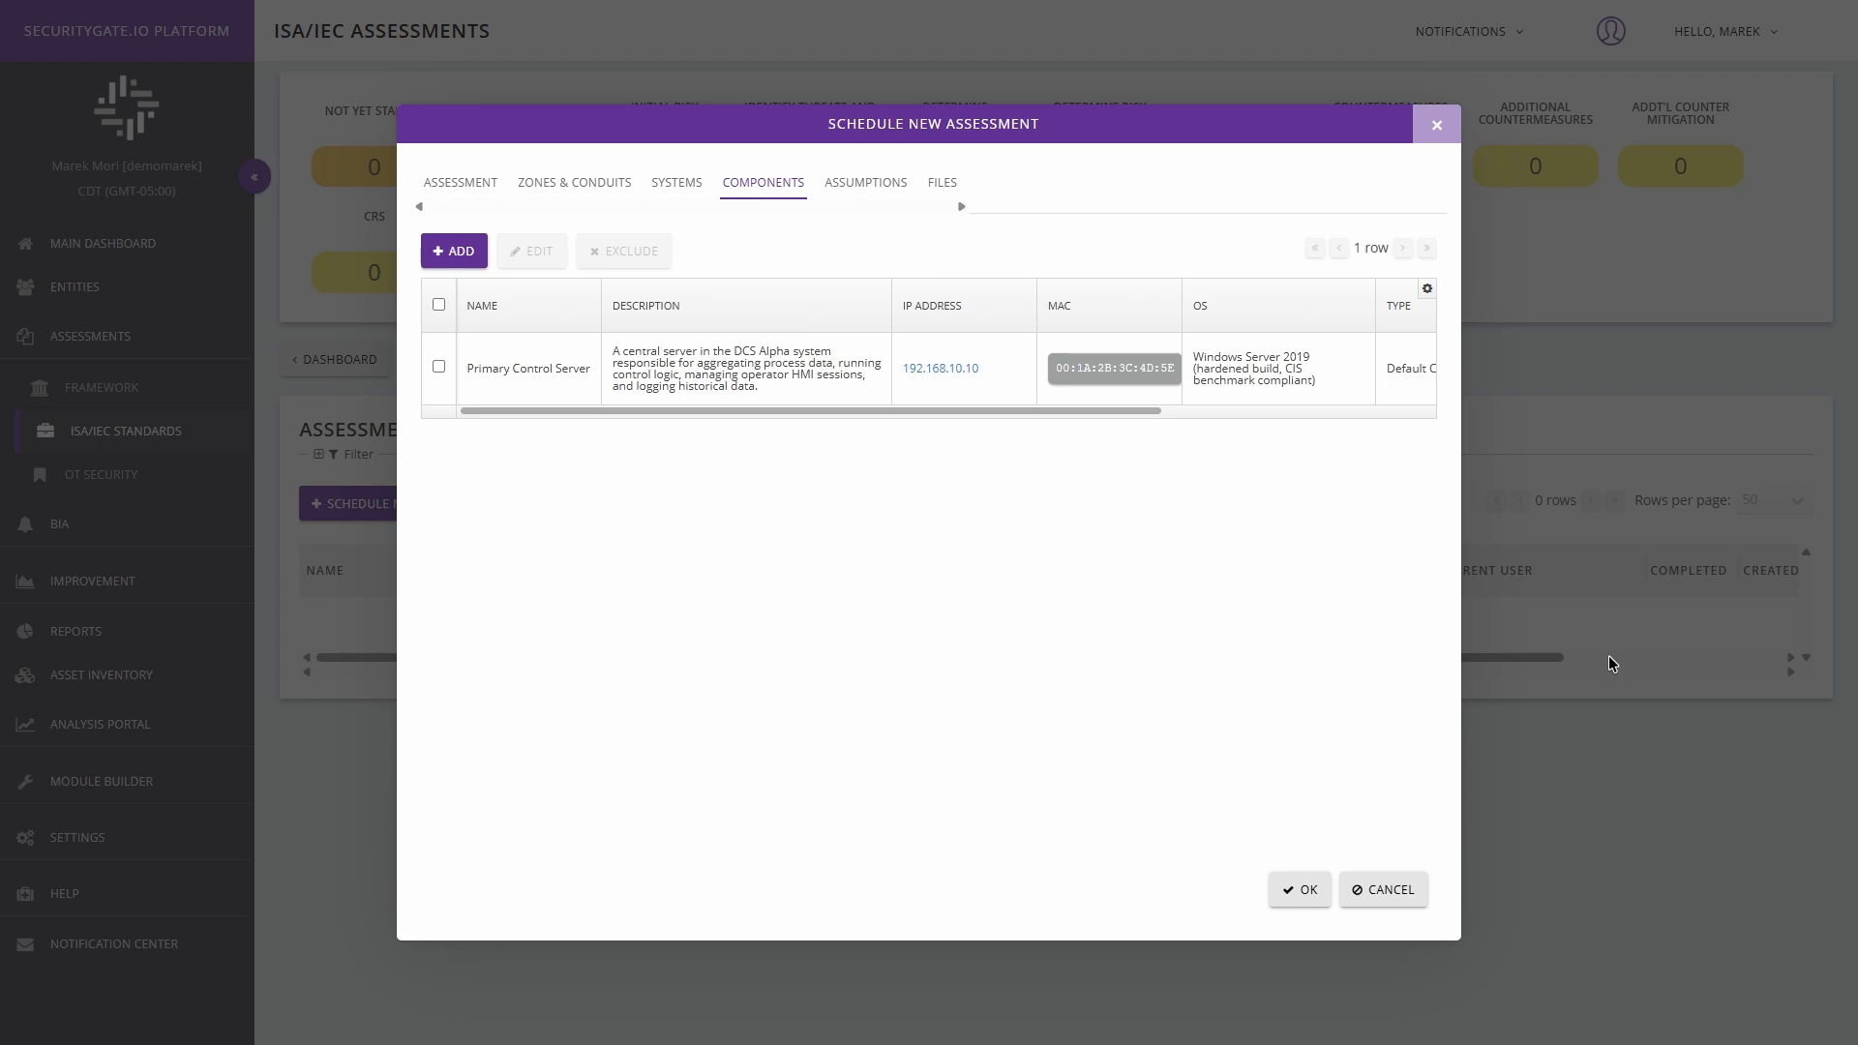
View the assessment's assumptions, including the list they are added from, and its file attachments without adding anything.
left_click(867, 184)
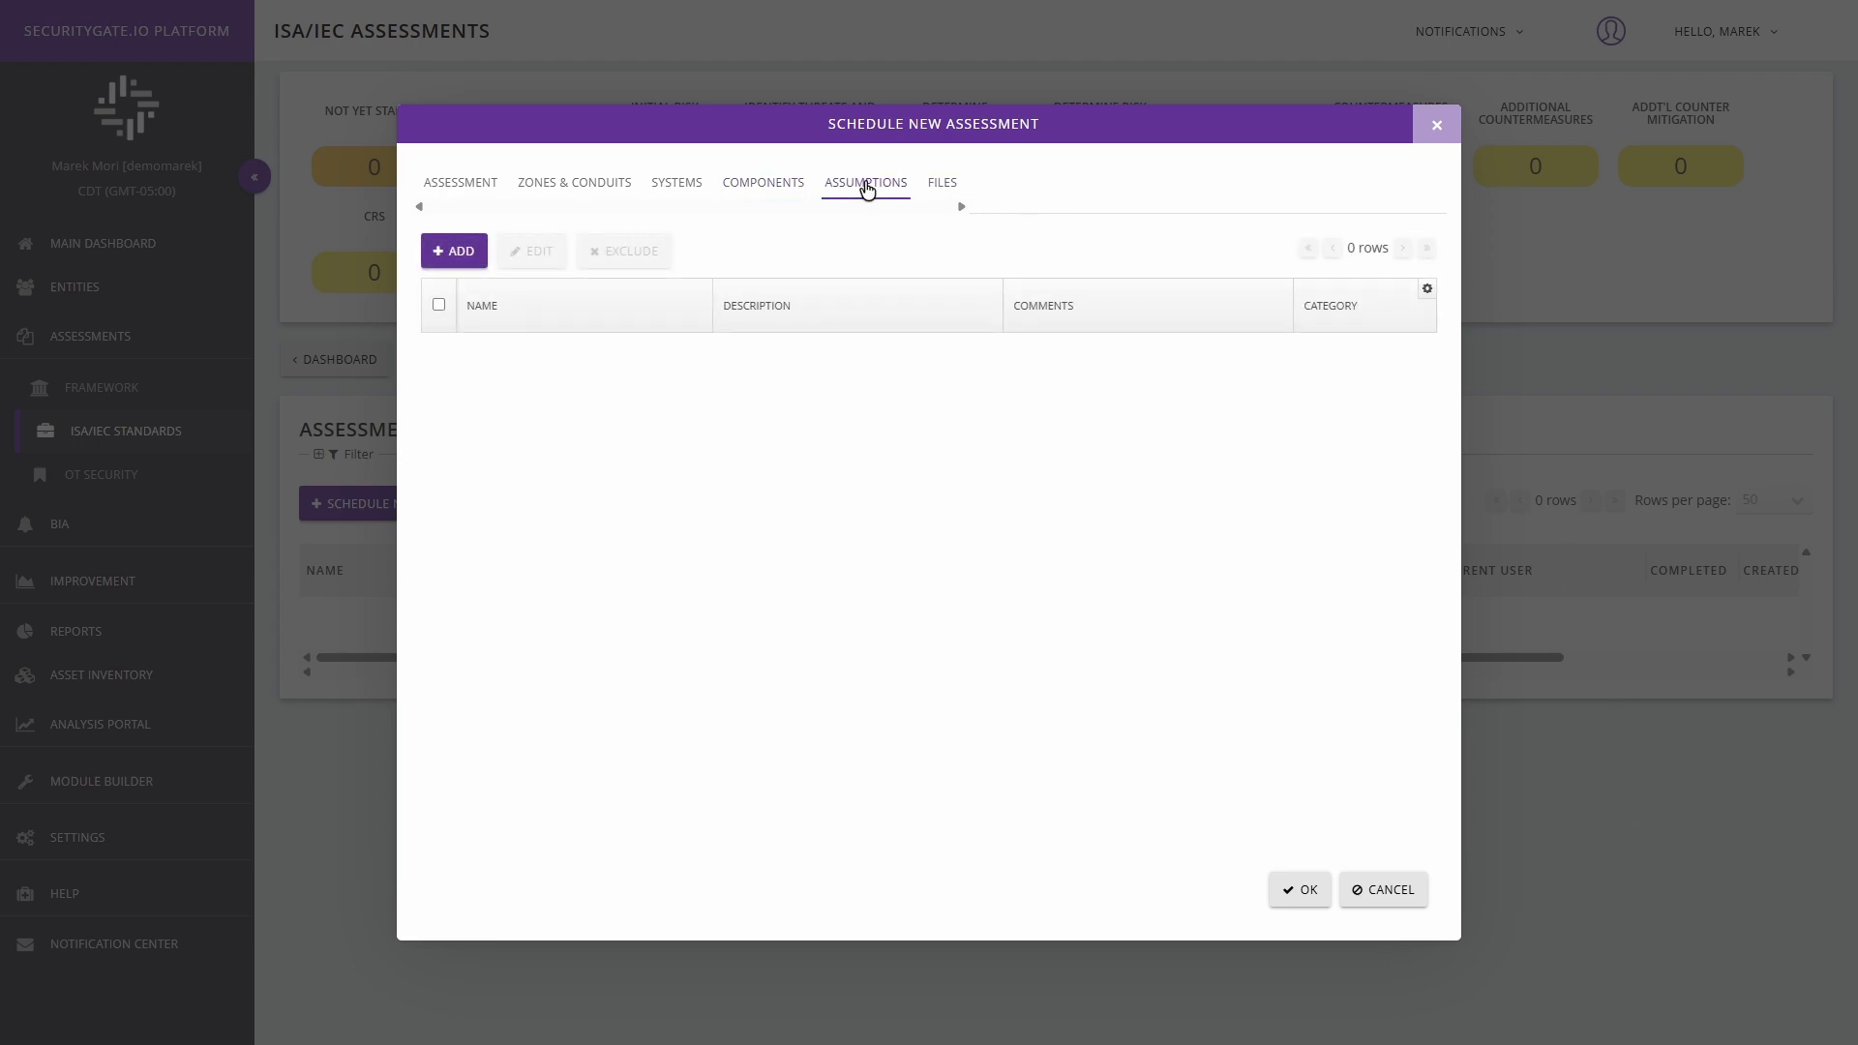
left_click(460, 253)
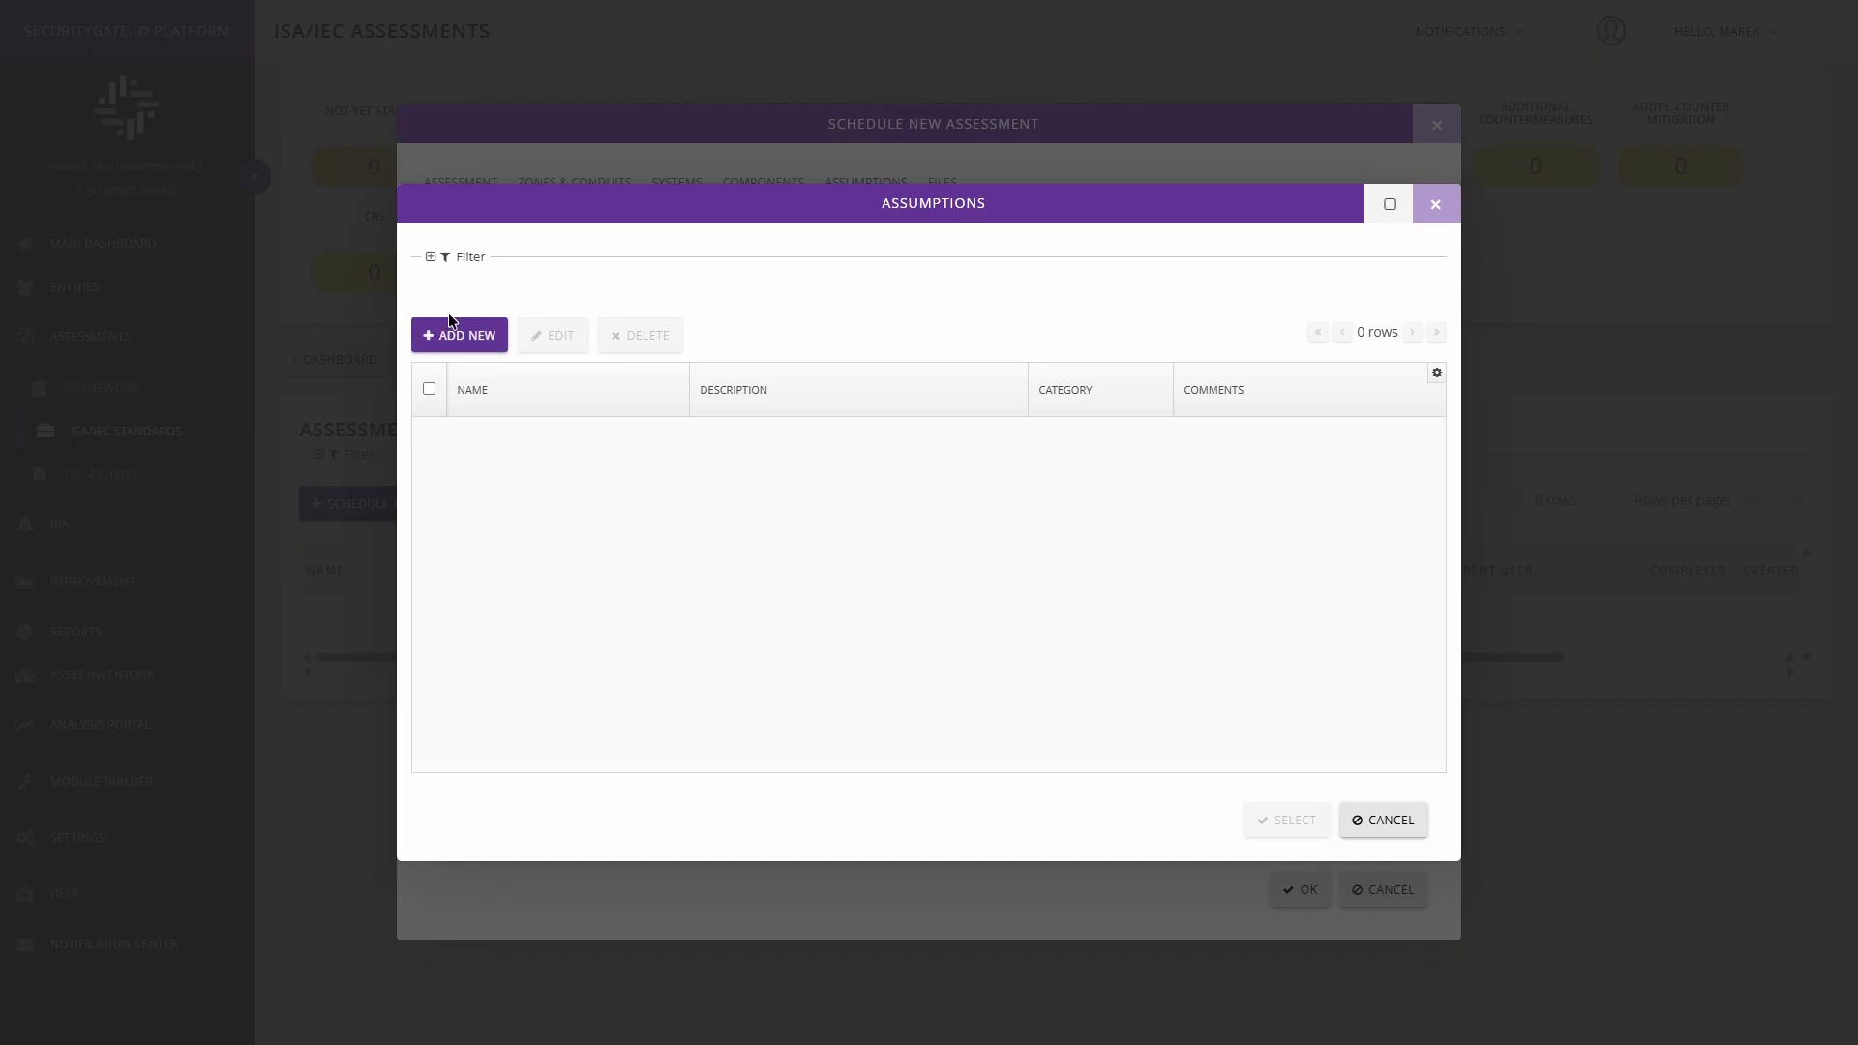
left_click(1421, 219)
left_click(931, 189)
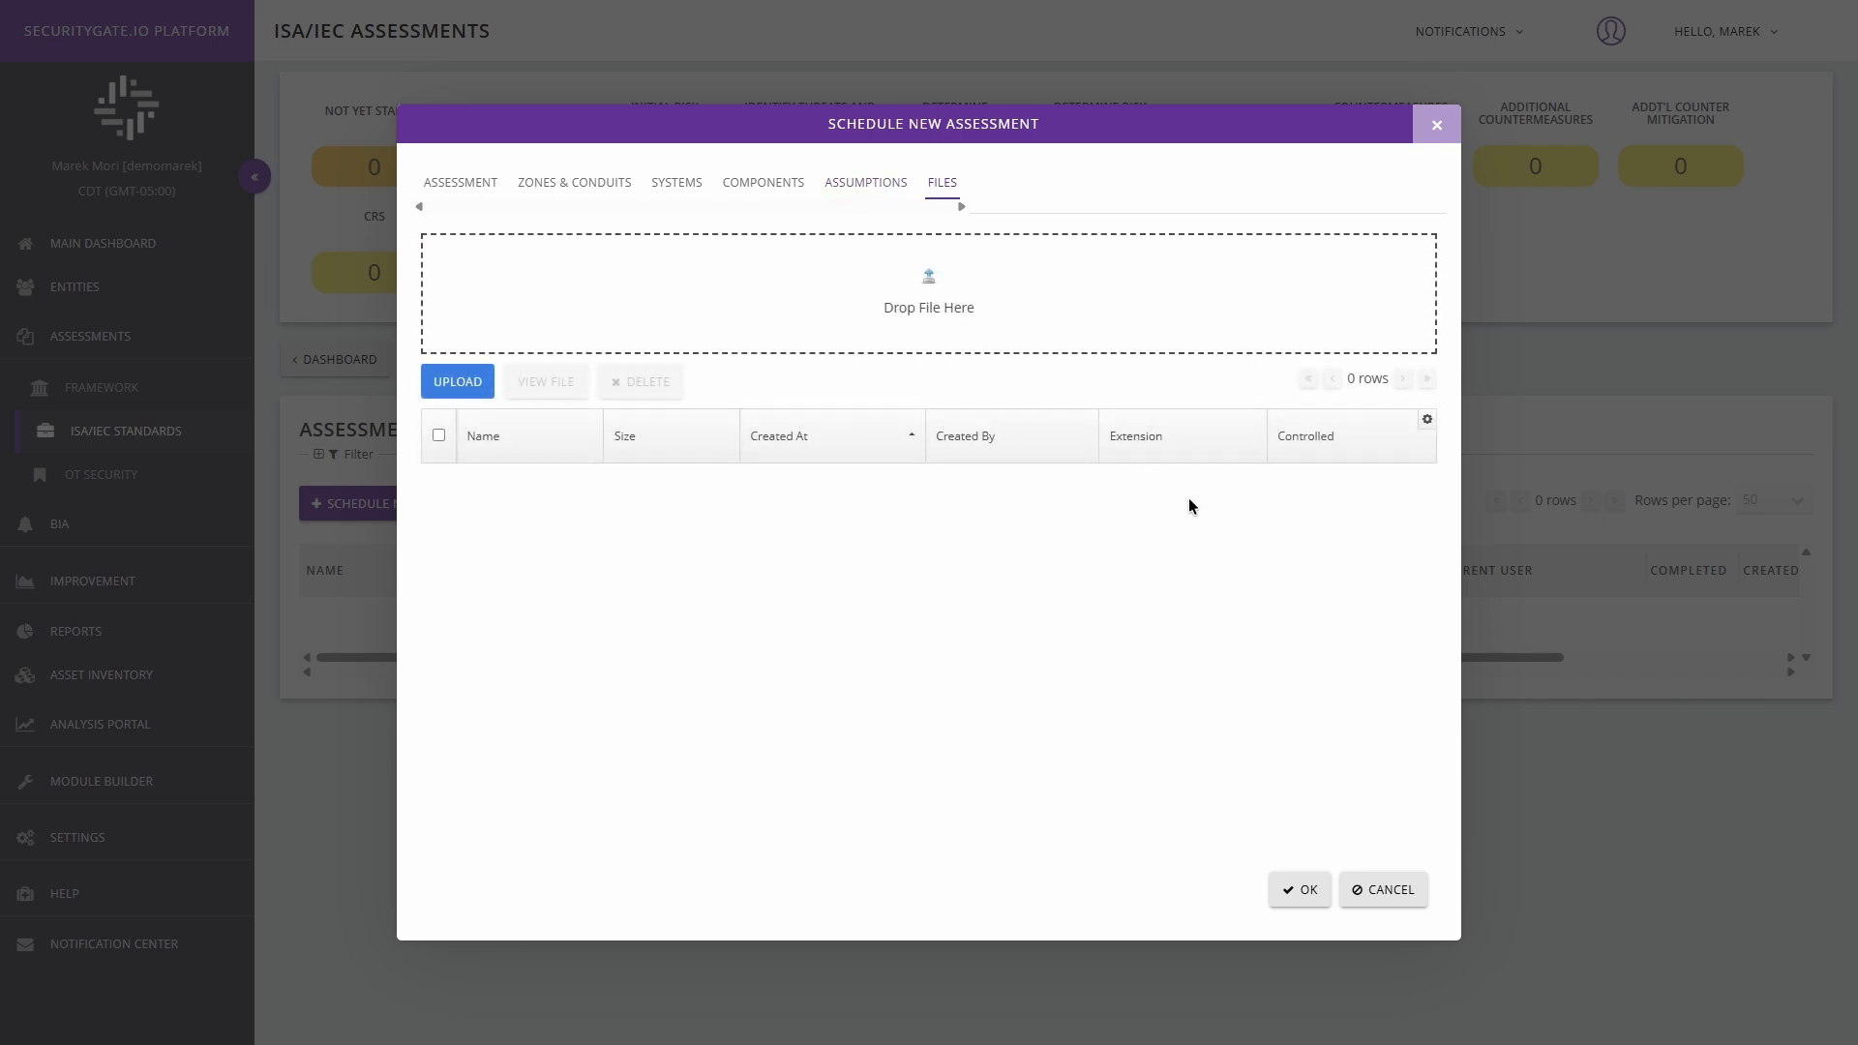
Confirm the scheduling of the new assessment and select 62443 3-3 Assessment Example in the assessments list.
left_click(1299, 895)
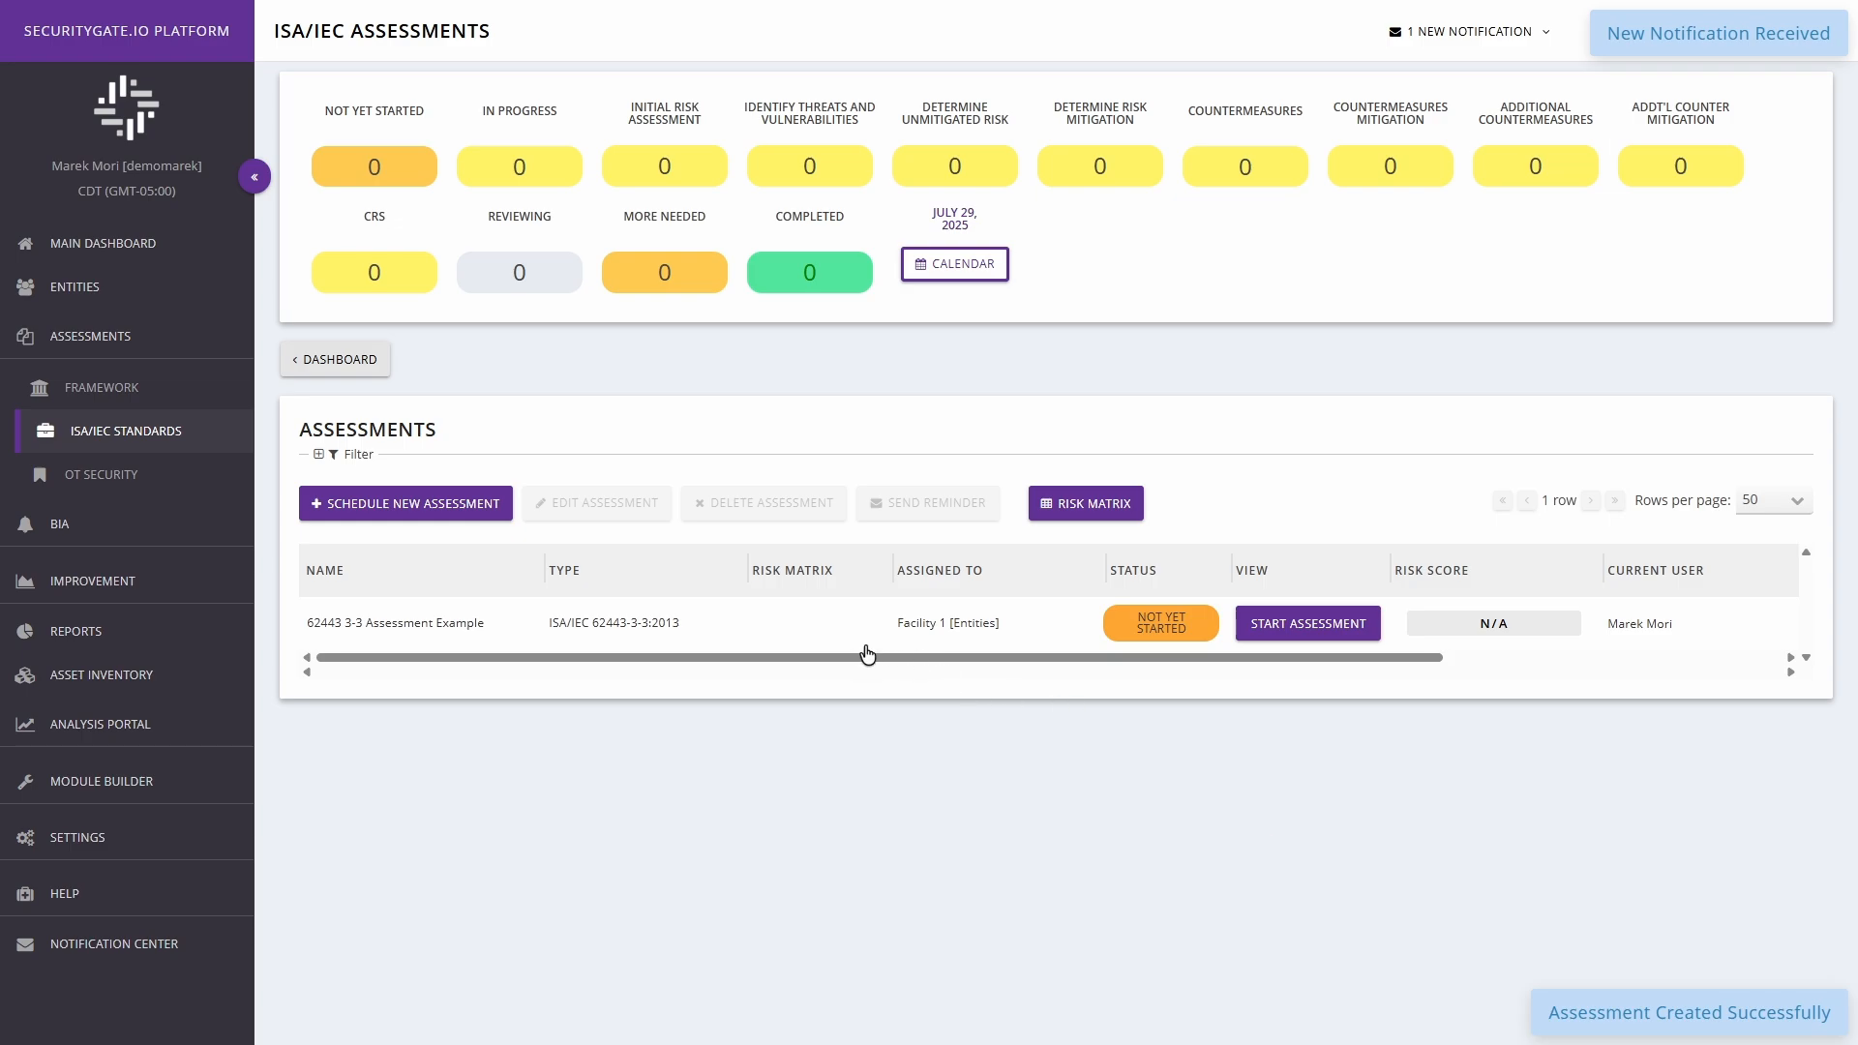
mouse_move(855, 654)
left_mouse_down()
mouse_move(1192, 653)
mouse_move(839, 641)
left_mouse_up()
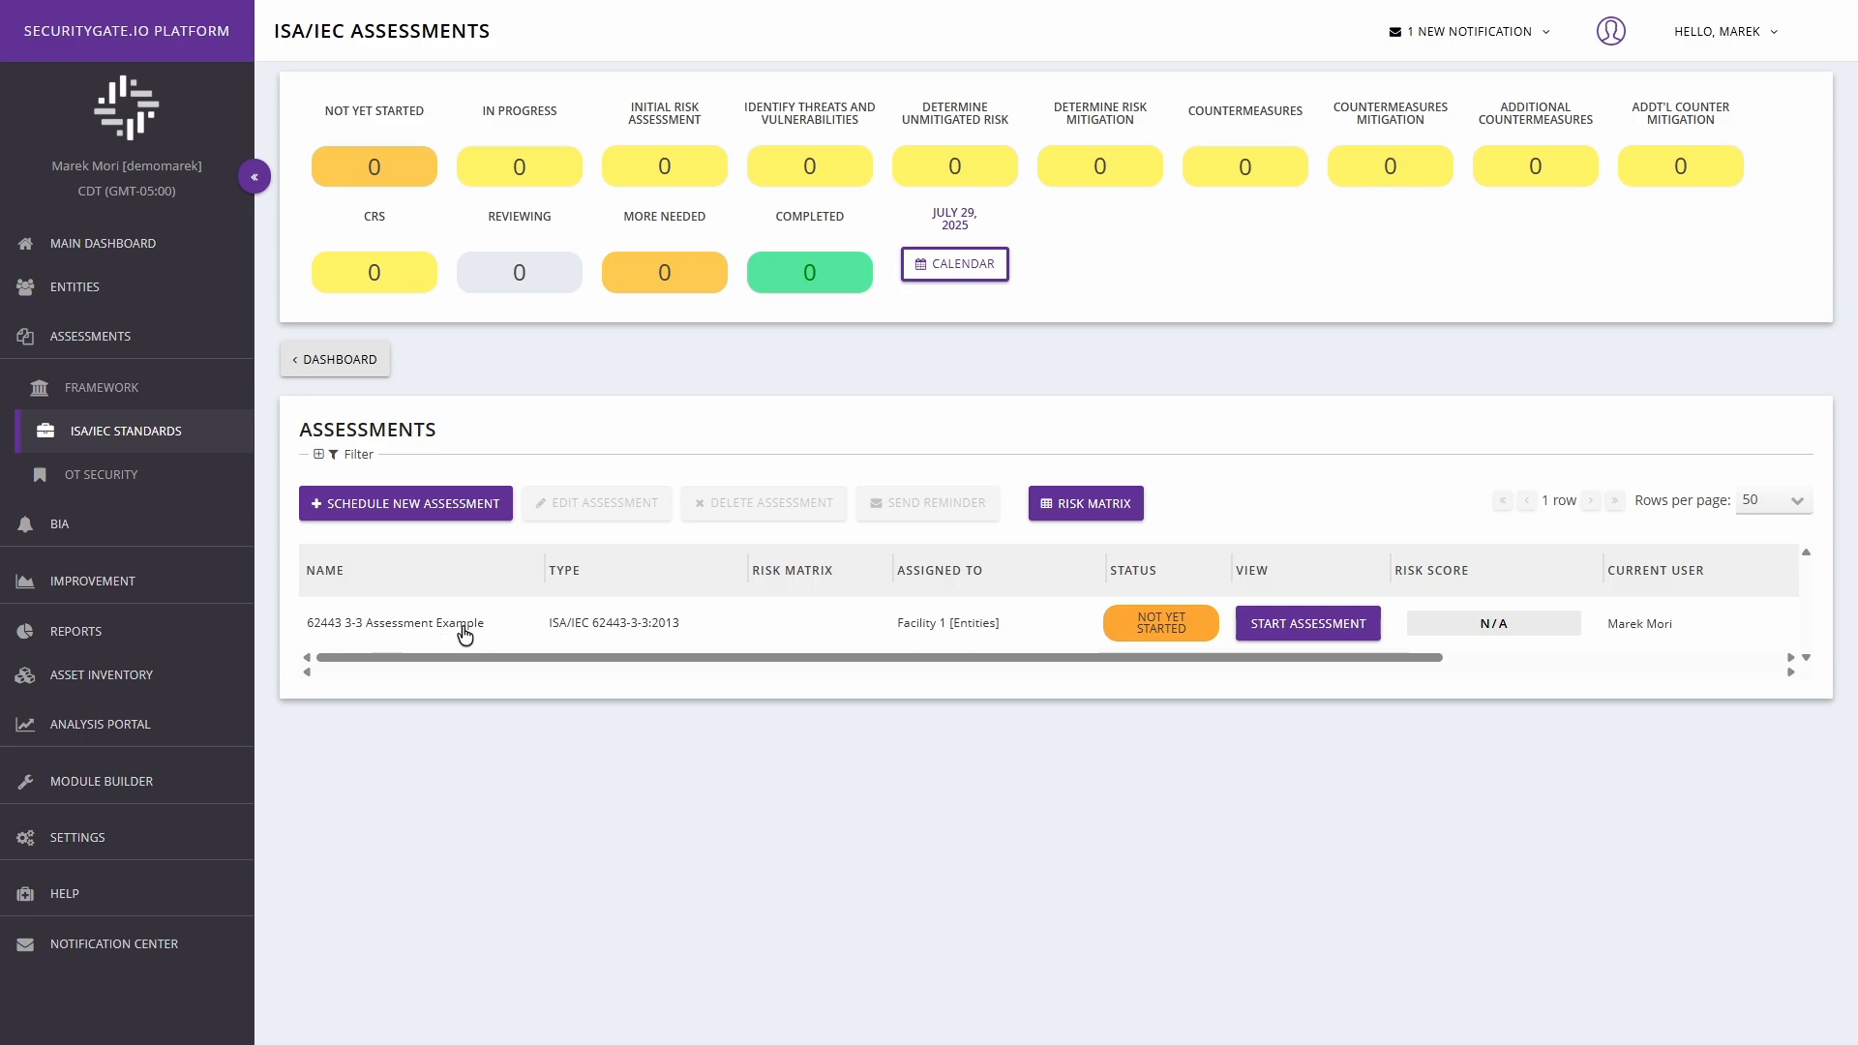
left_click(499, 636)
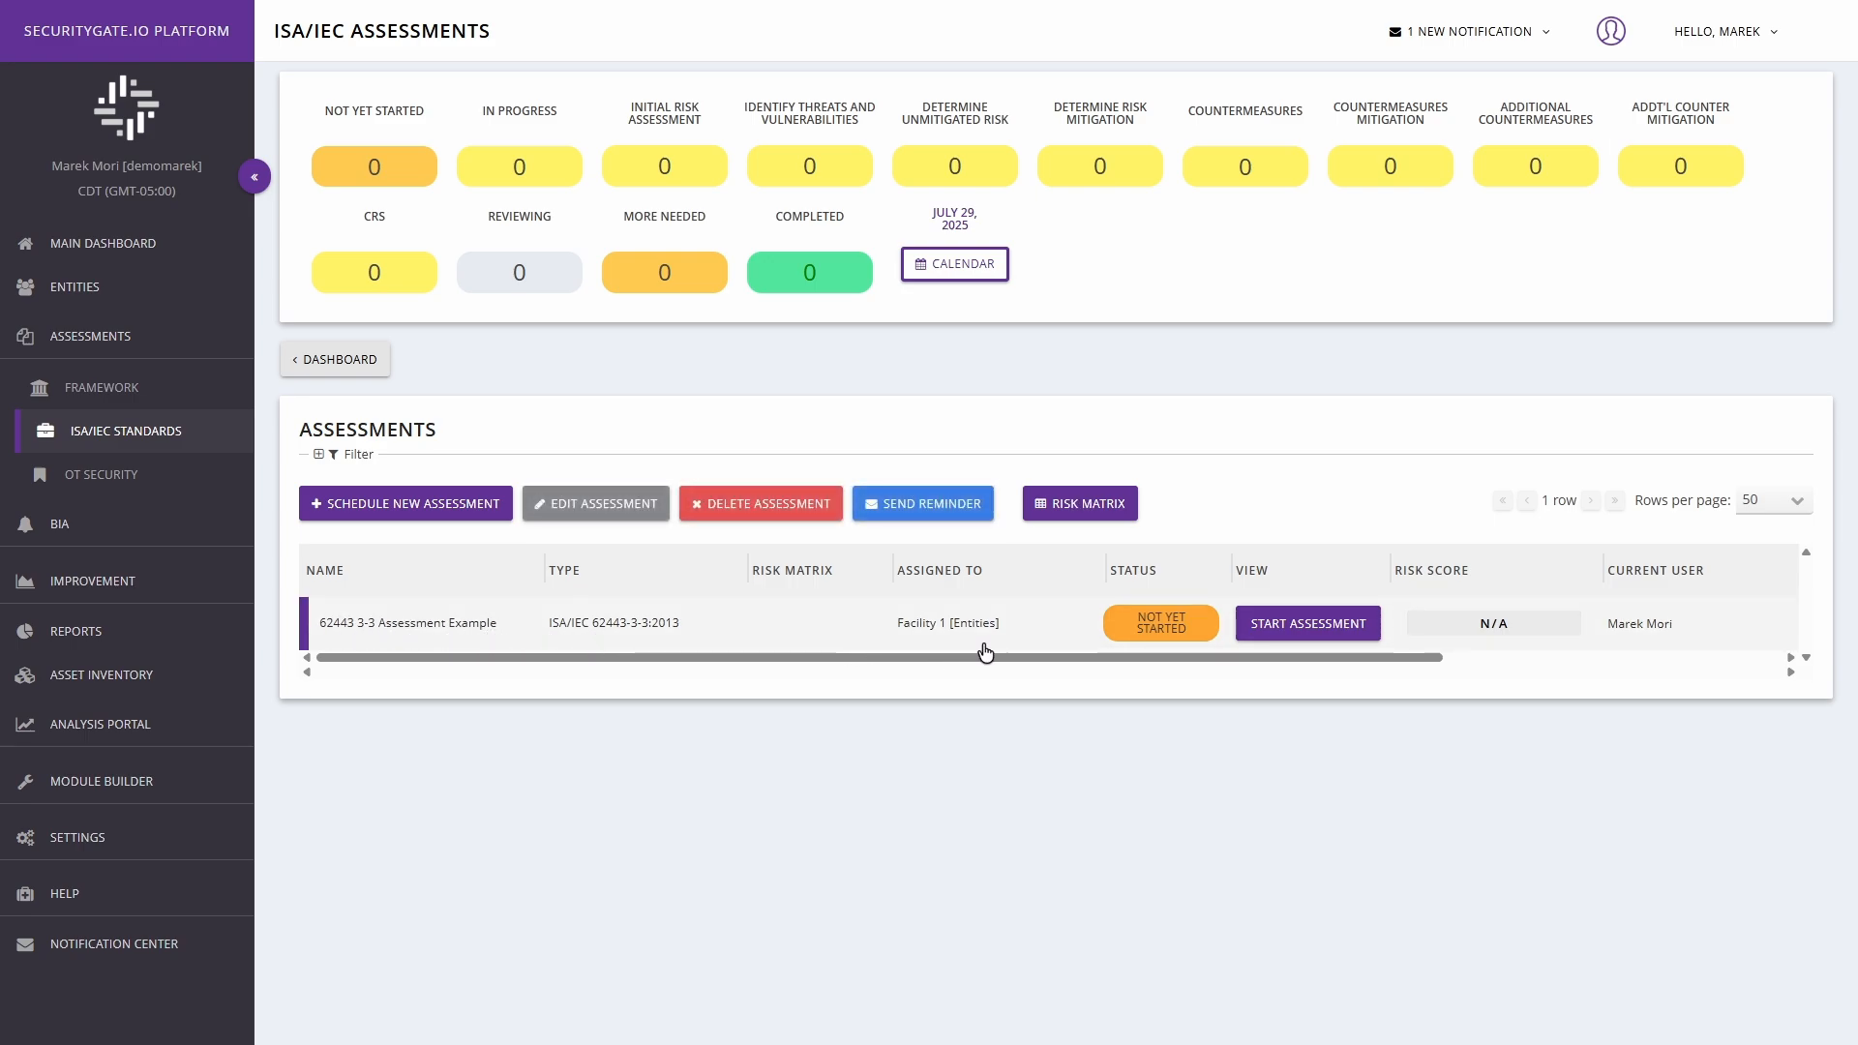
Start the 62443 3-3 Assessment Example and open its FR 1 questions.
left_click(1303, 626)
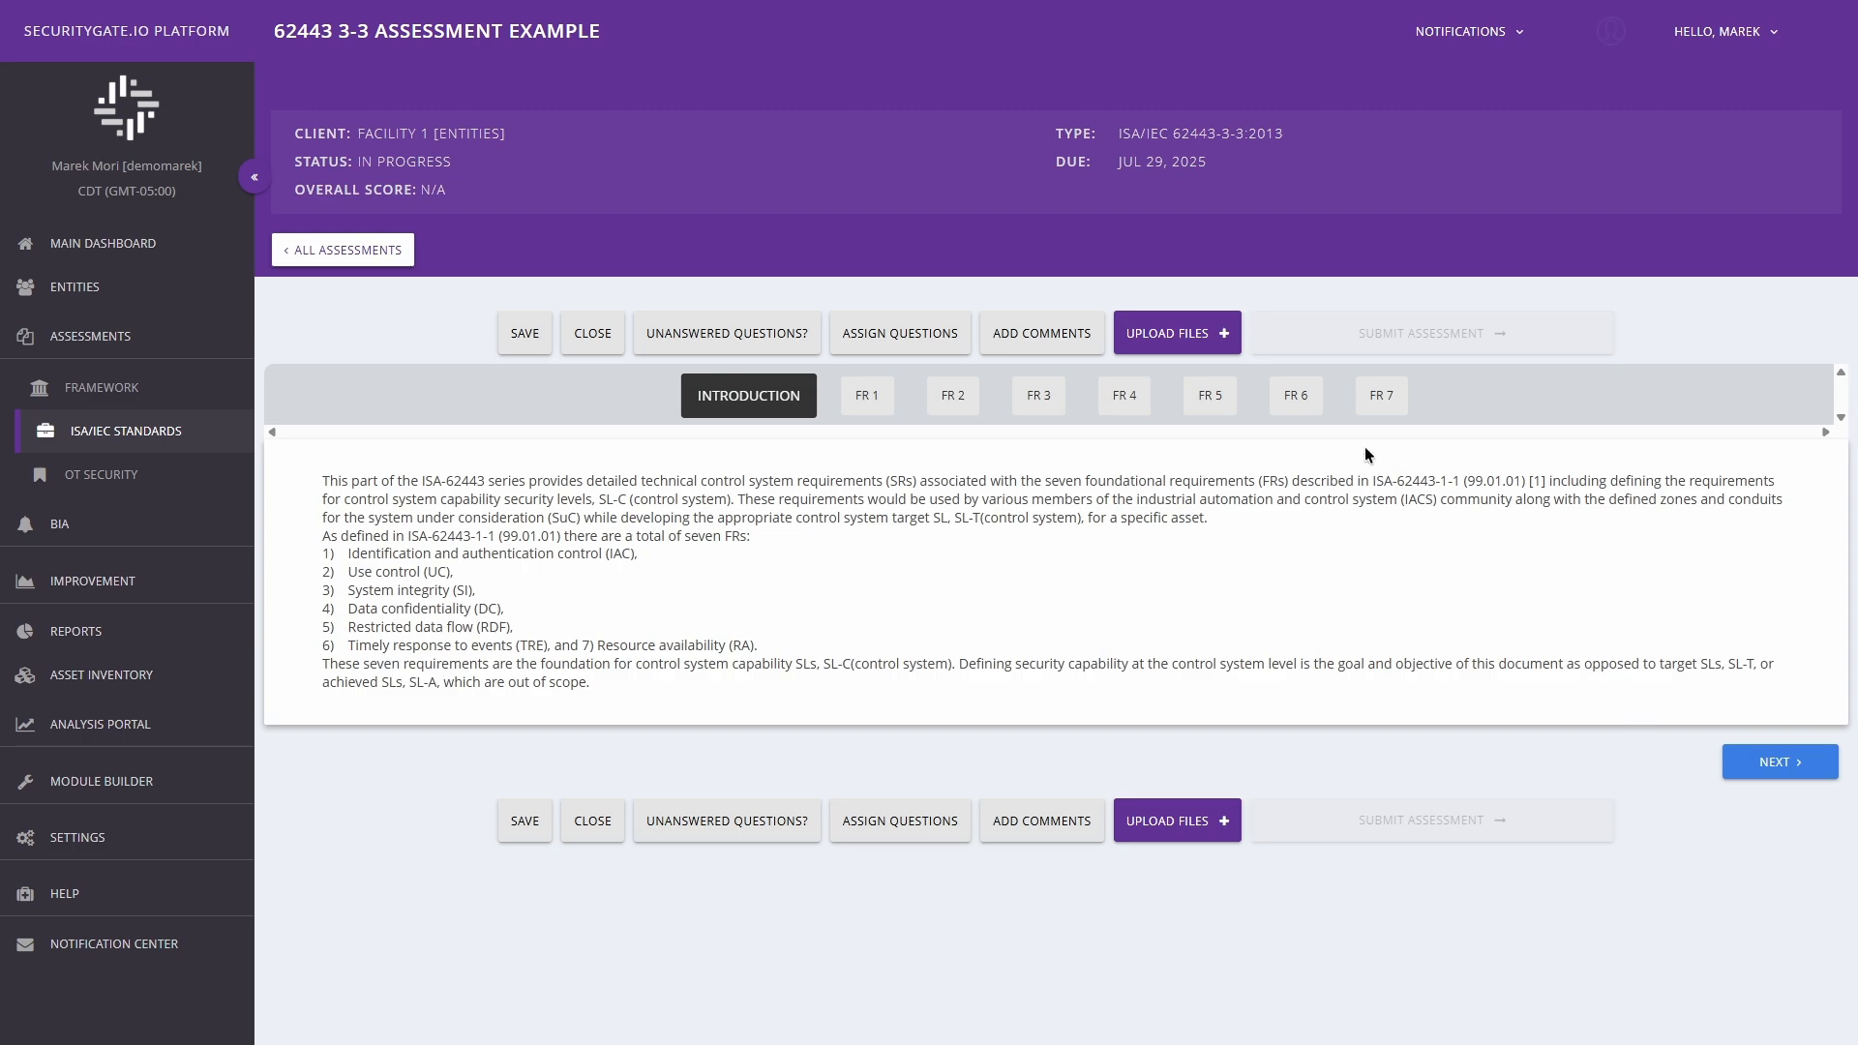
left_click(866, 413)
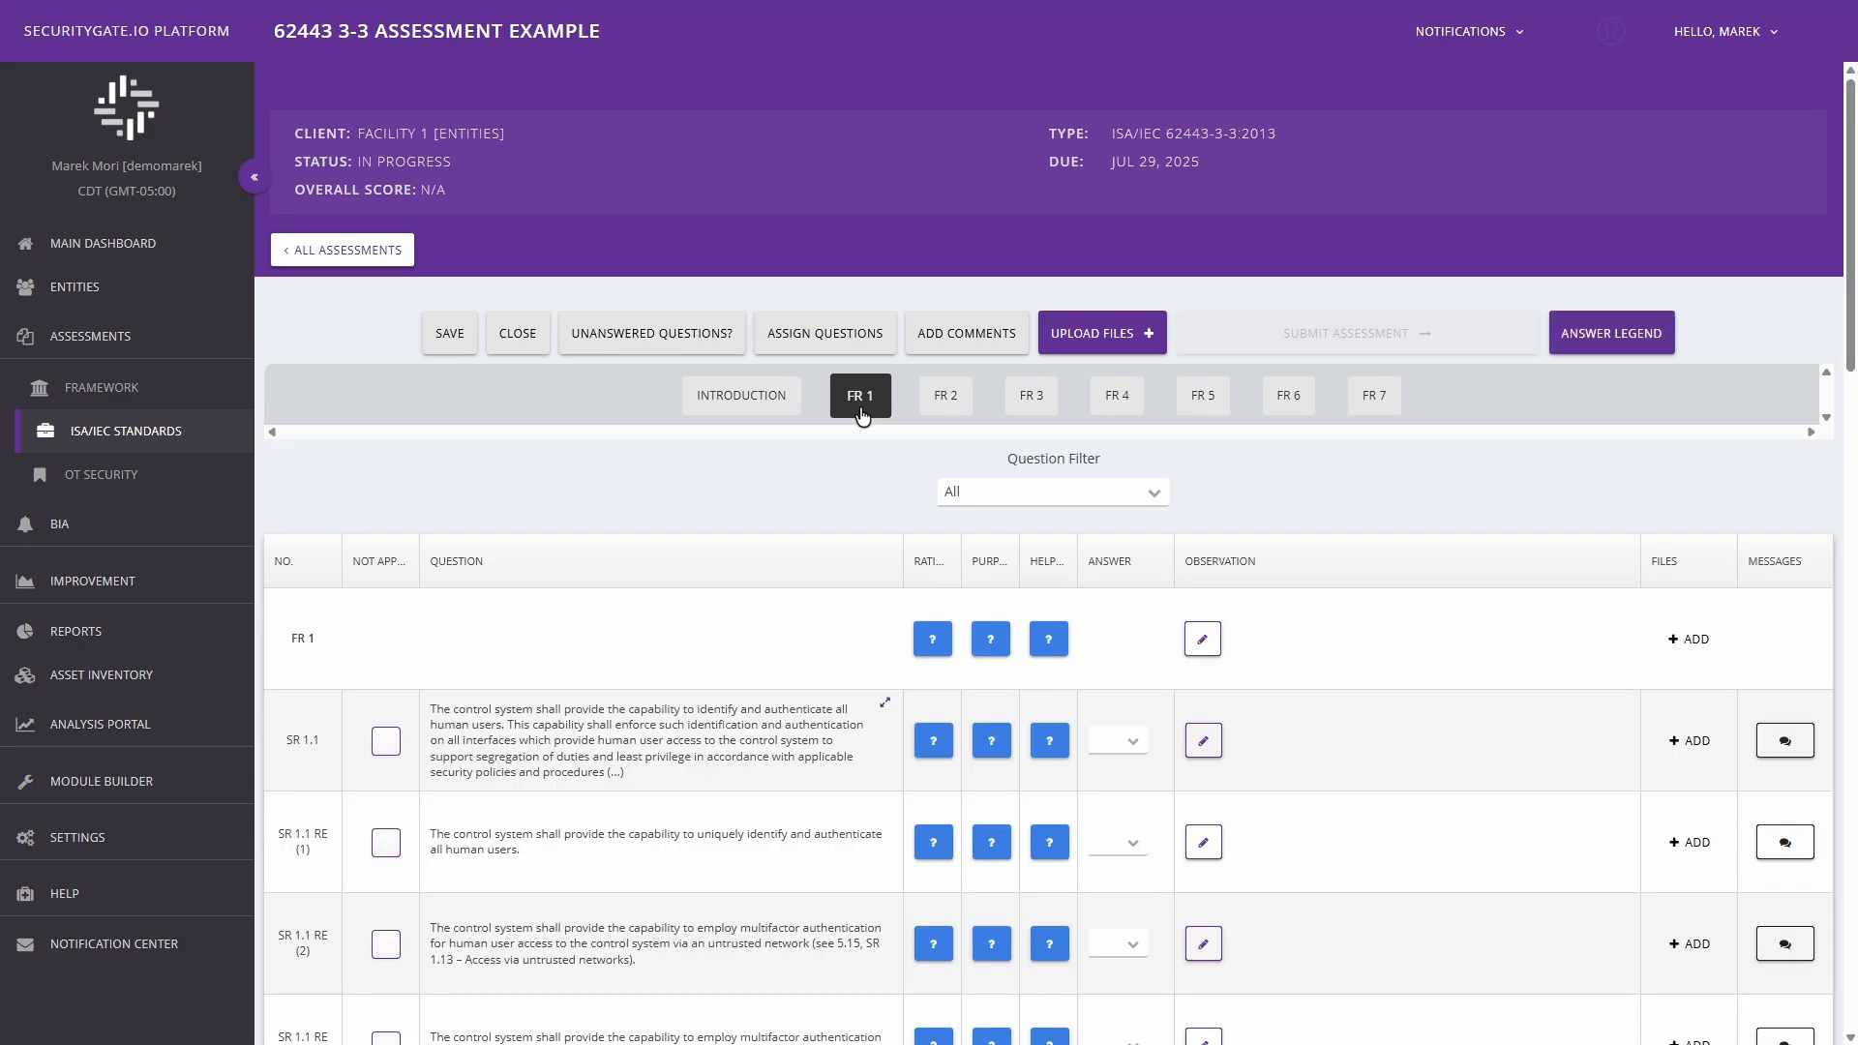
scroll(1761, 436, "down", 4)
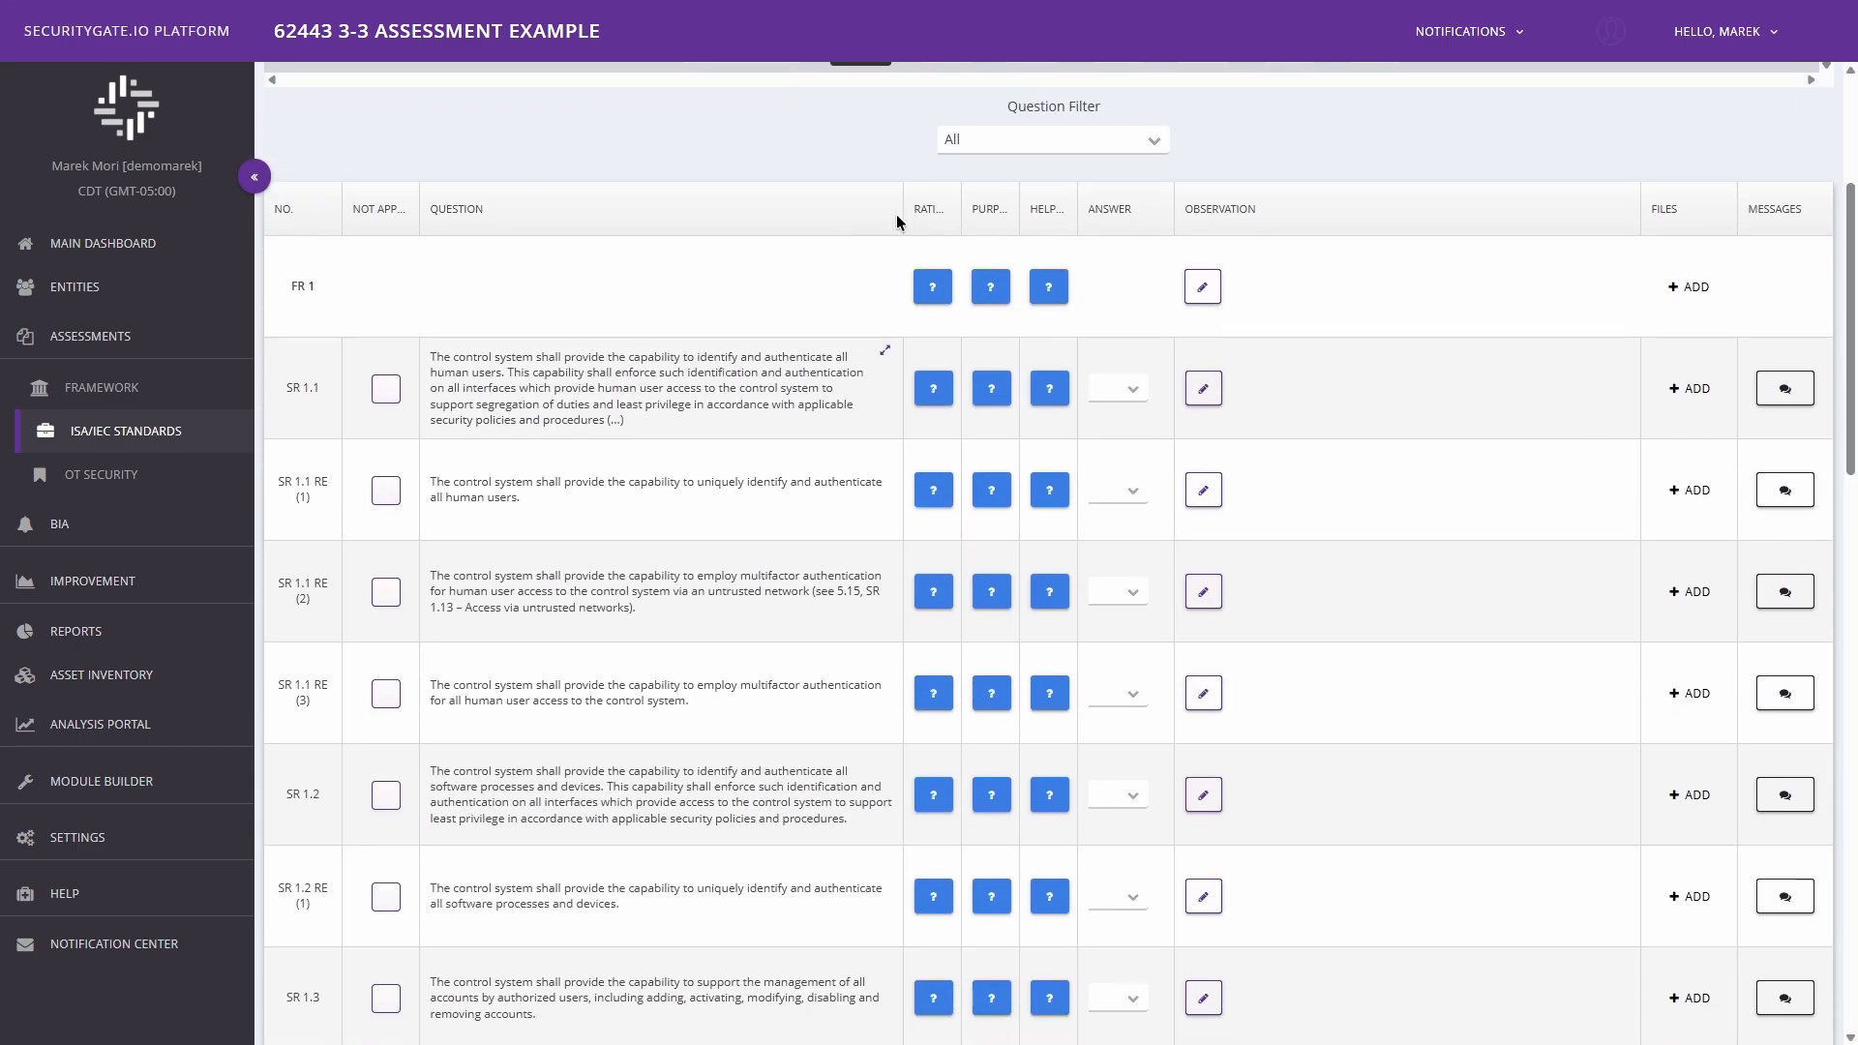
left_click_drag(901, 222, 1042, 224)
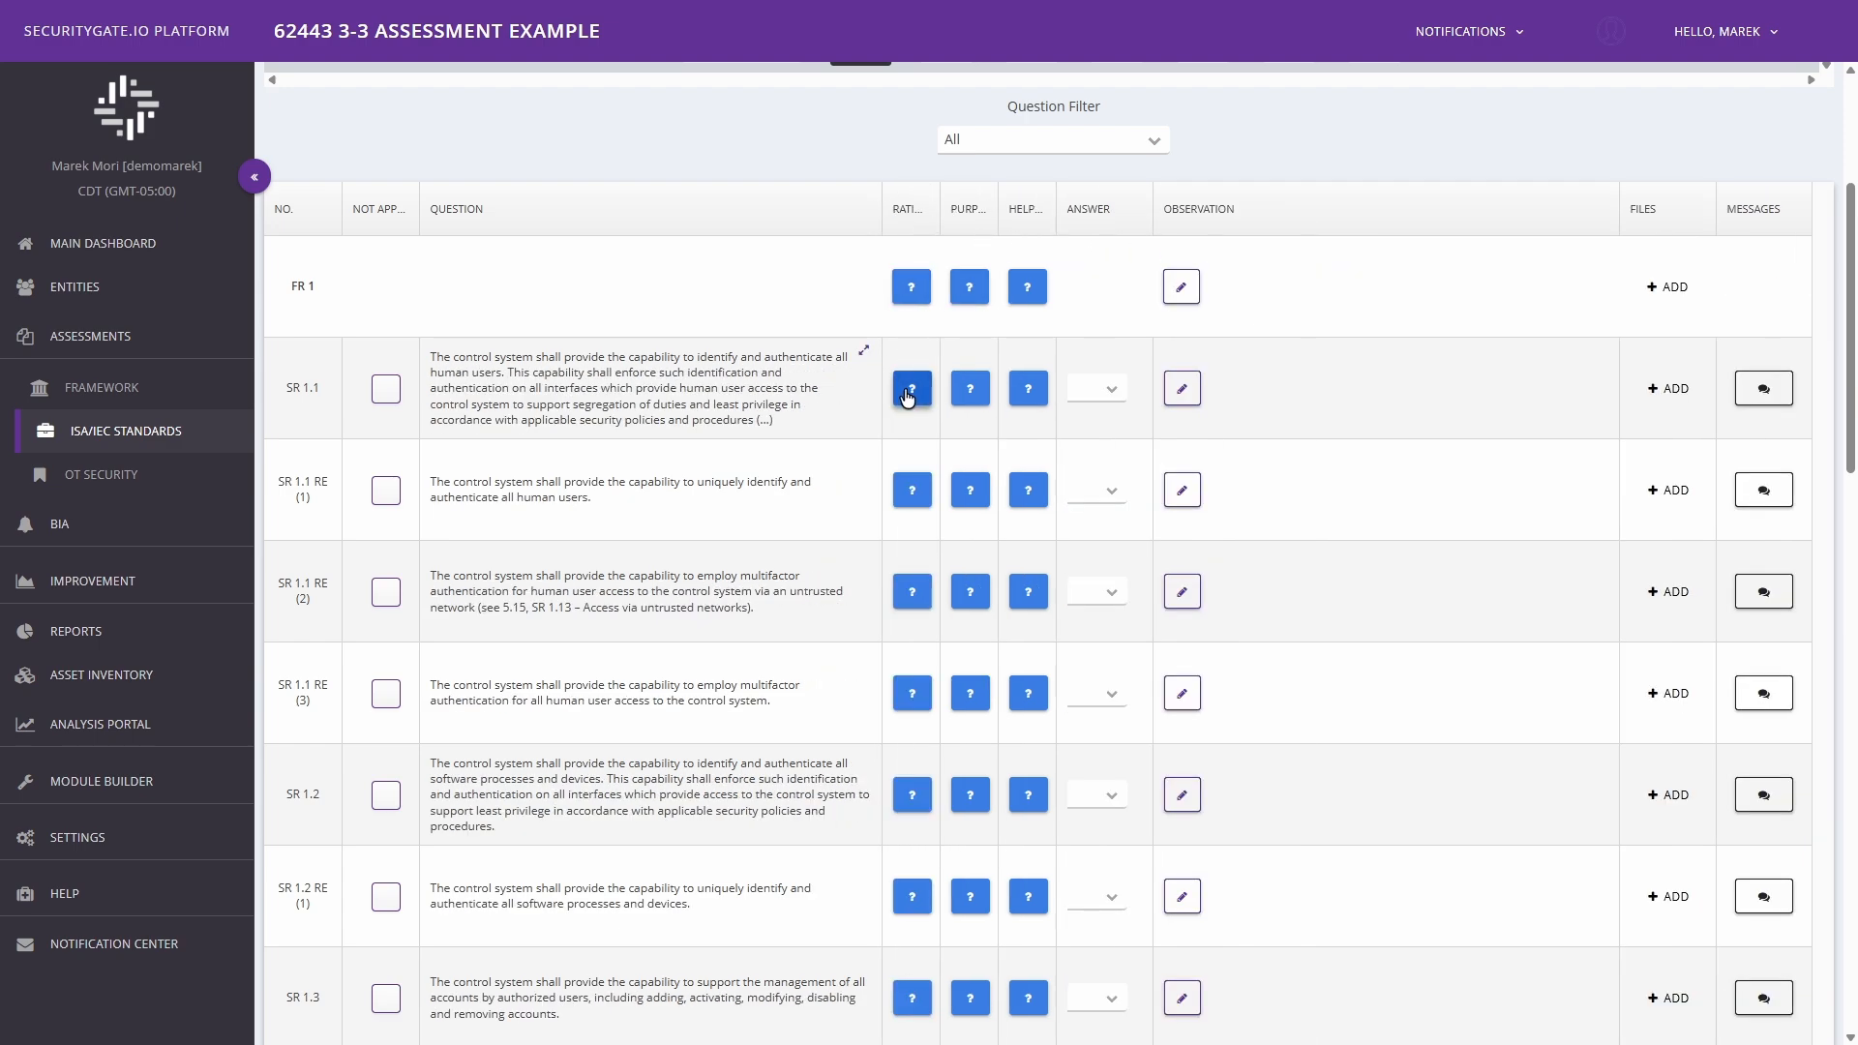
View the rationale, purpose and helper text of question SR 1.1, closing each one.
left_click(912, 388)
left_click(1340, 334)
left_click(969, 388)
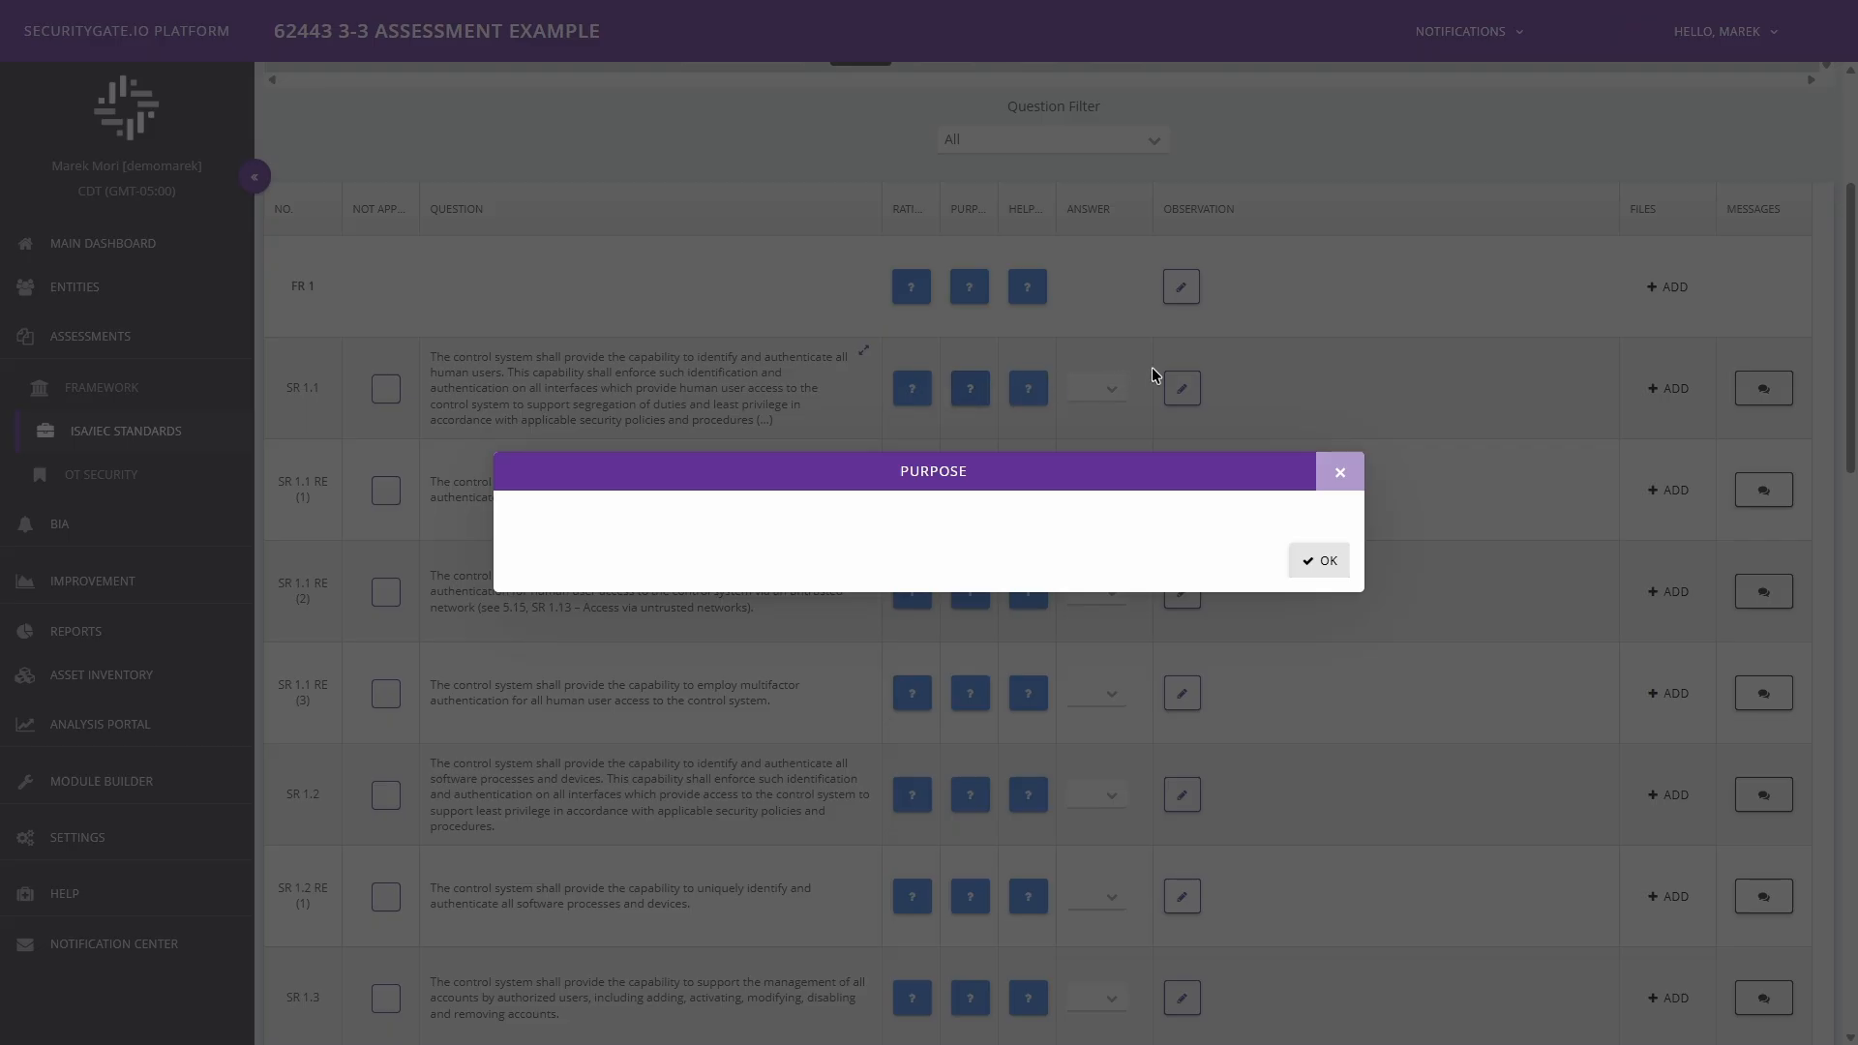
left_click(1340, 474)
left_click(1027, 388)
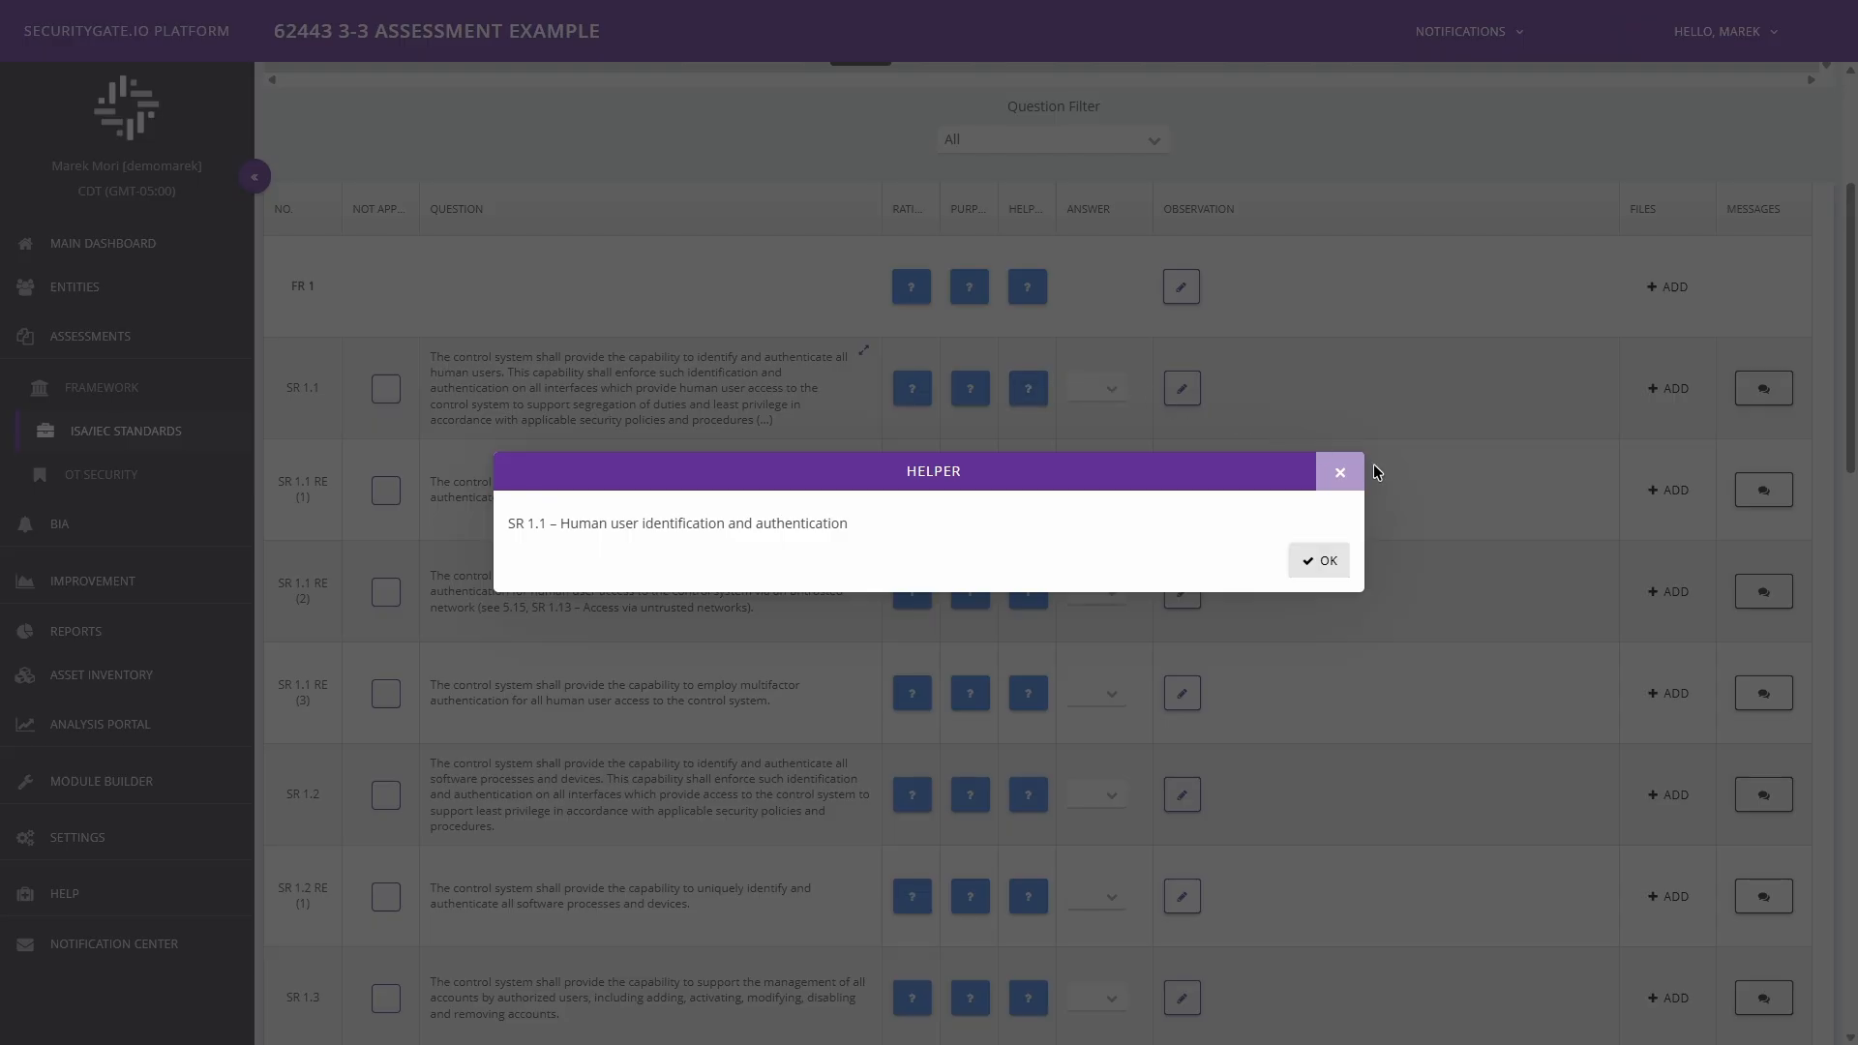
left_click(1341, 476)
Examine the answer options, observation field, file upload and messages of question SR 1.1 without changing anything.
left_click(1111, 391)
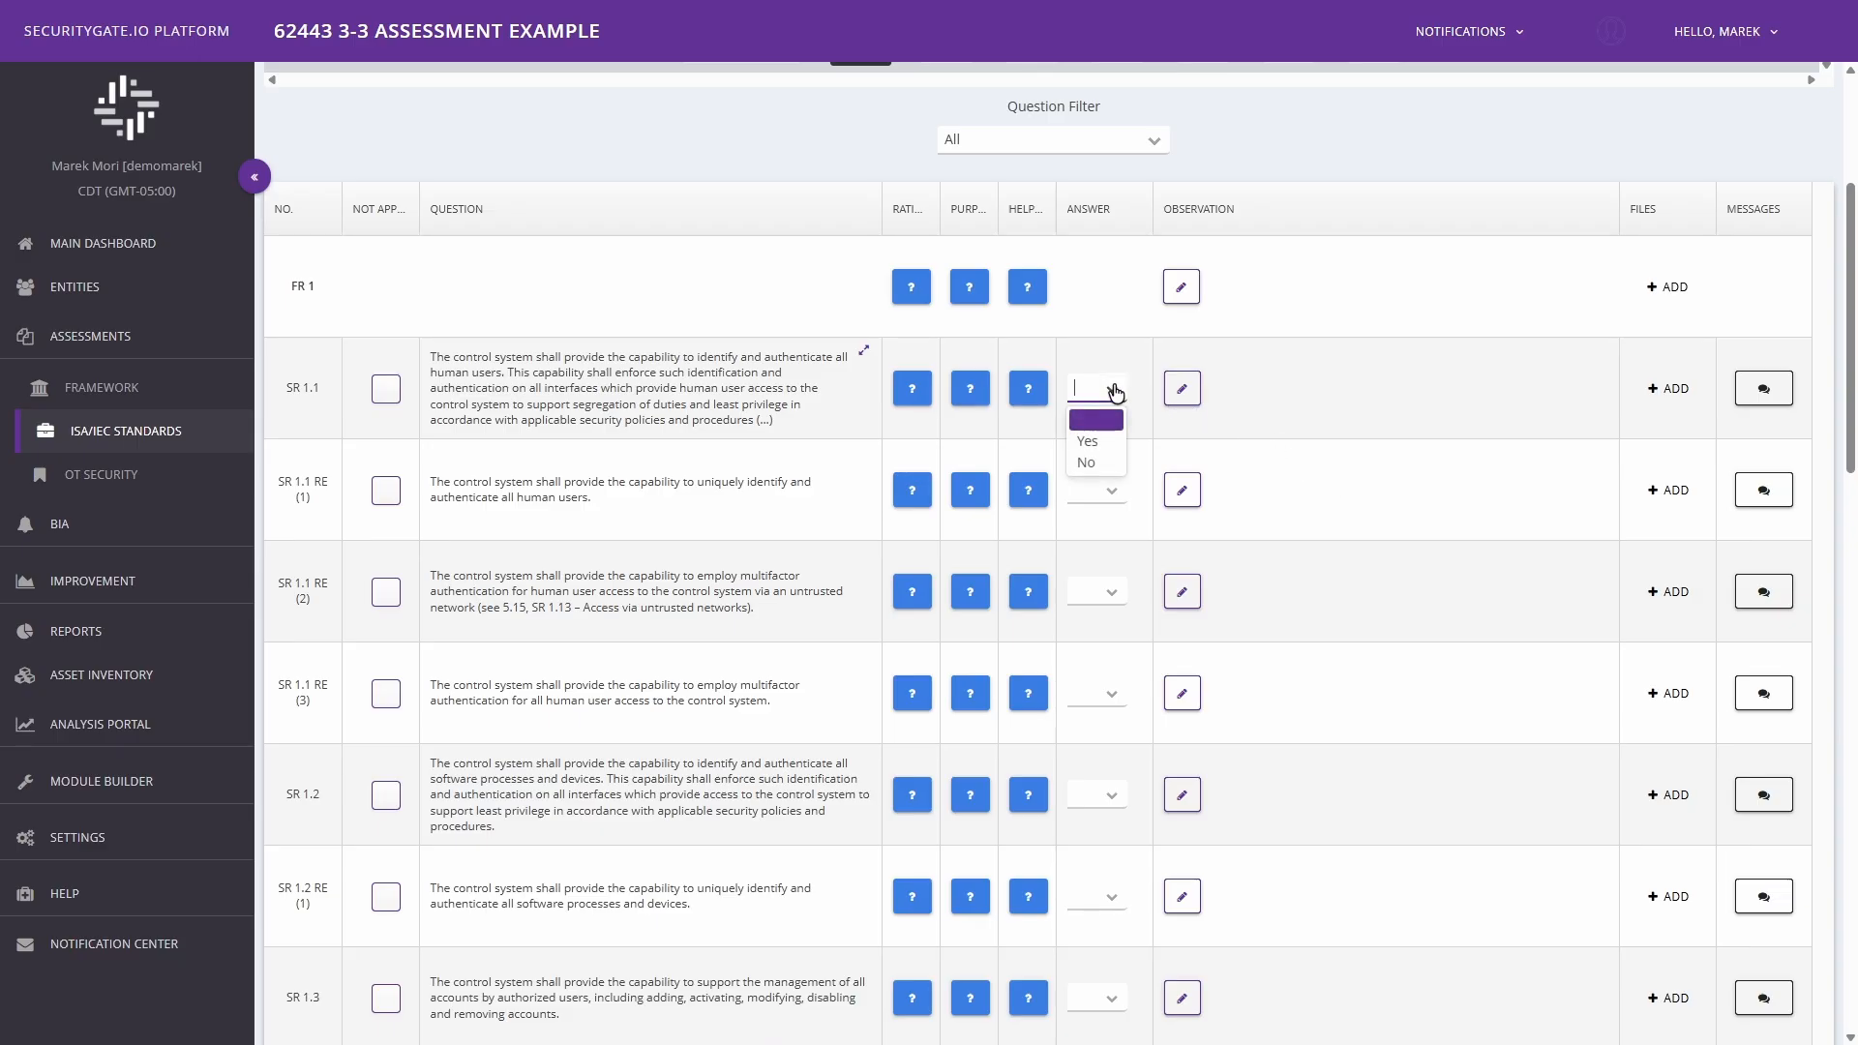
left_click(1115, 390)
left_click(1182, 391)
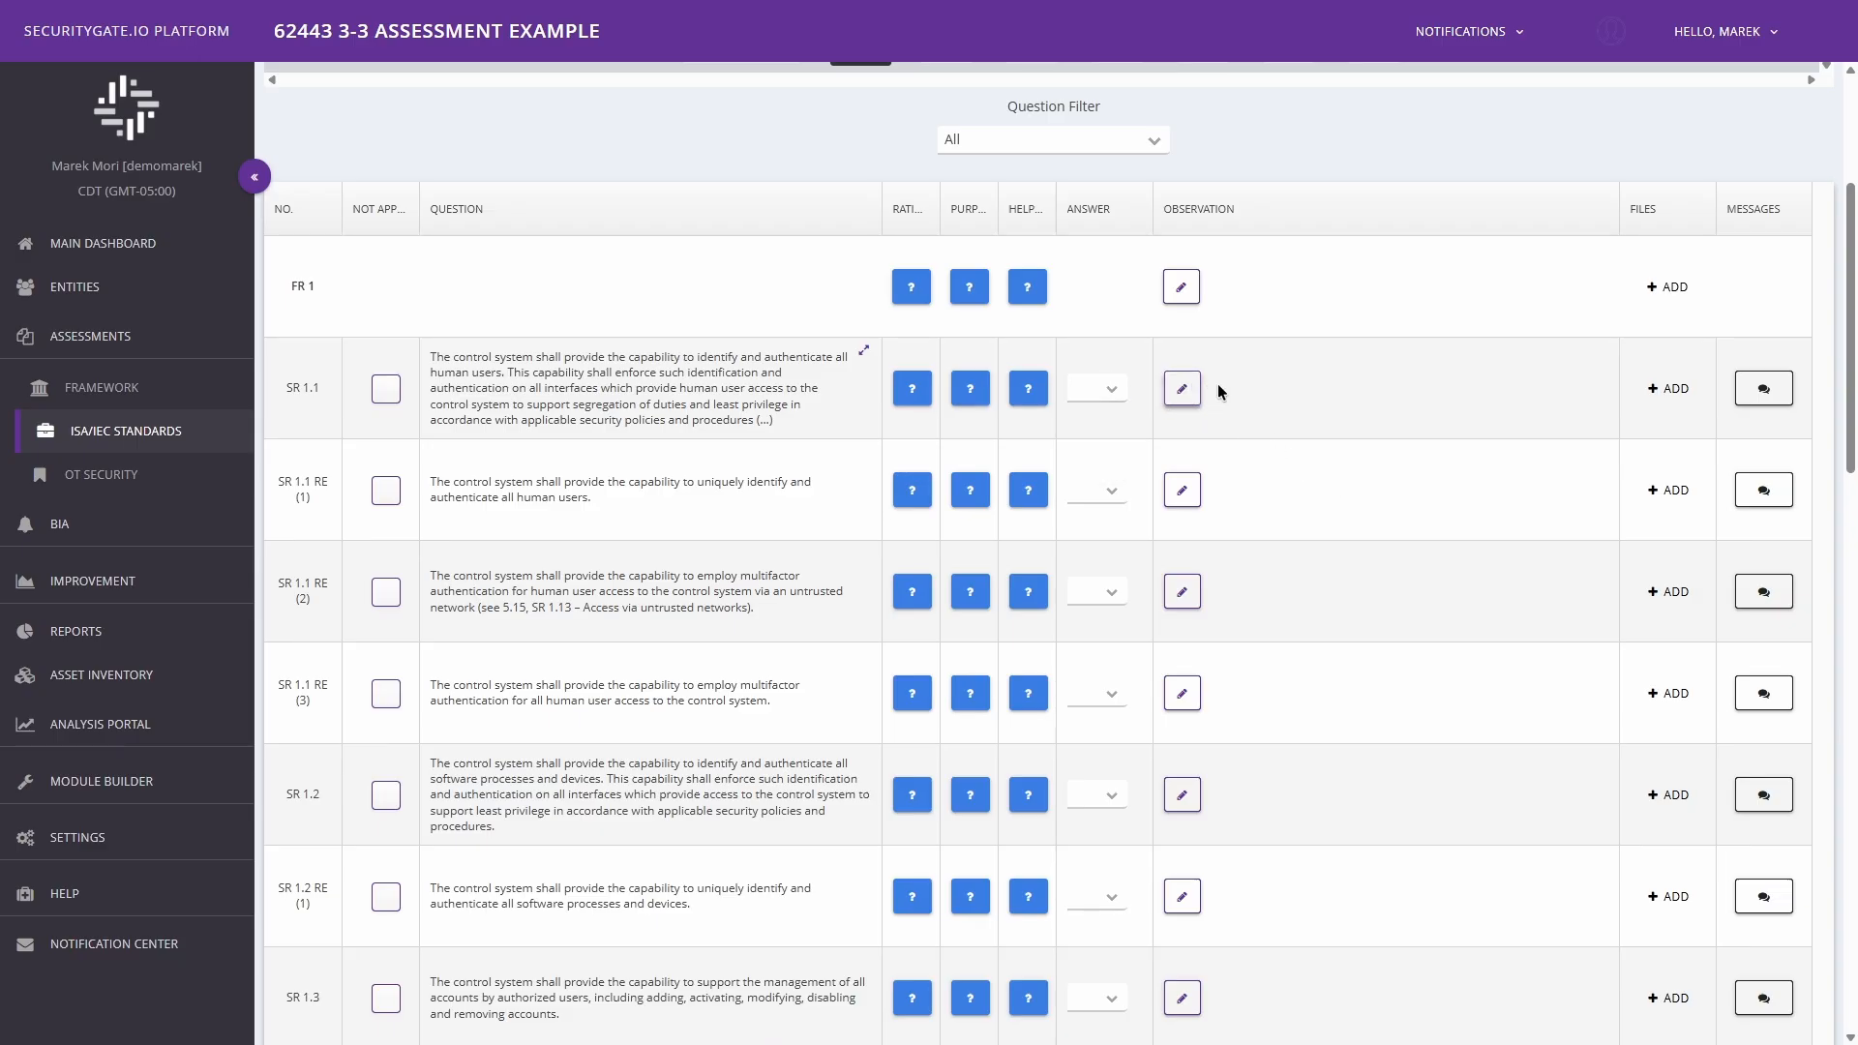
left_click(1396, 255)
left_click(1670, 389)
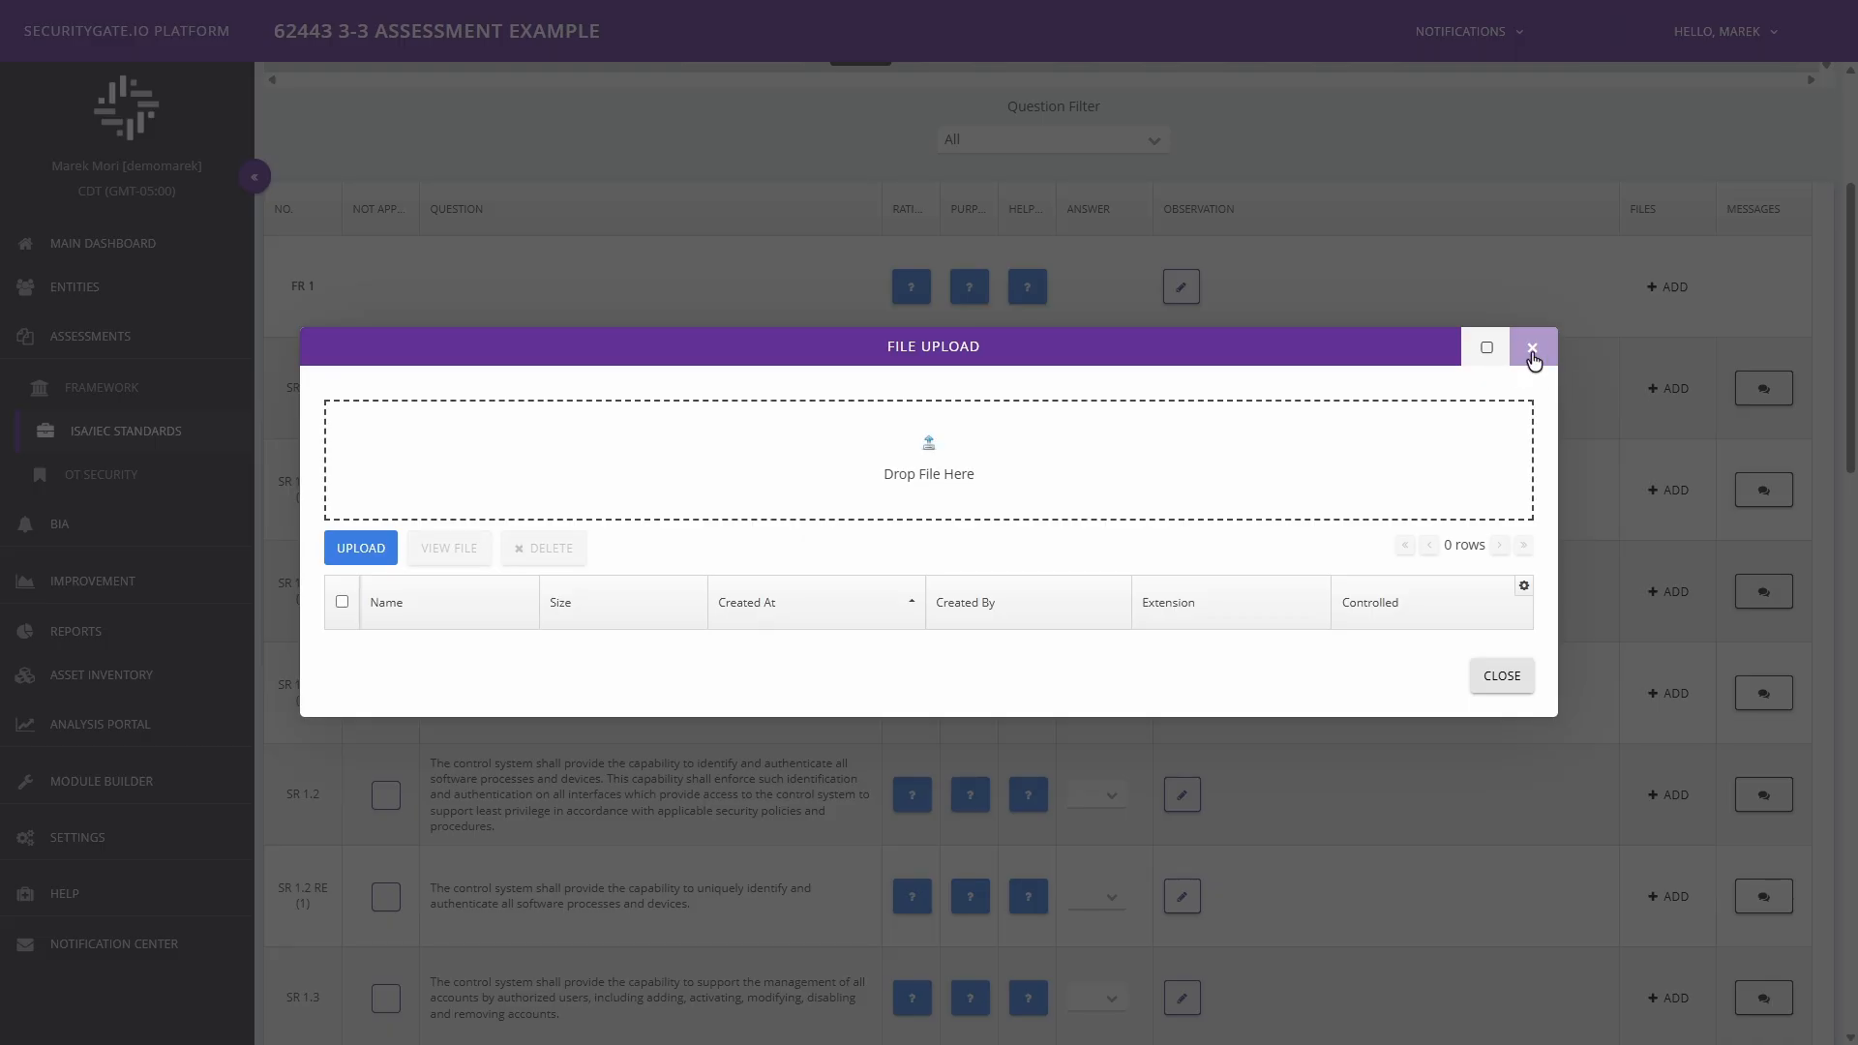
left_click(1767, 396)
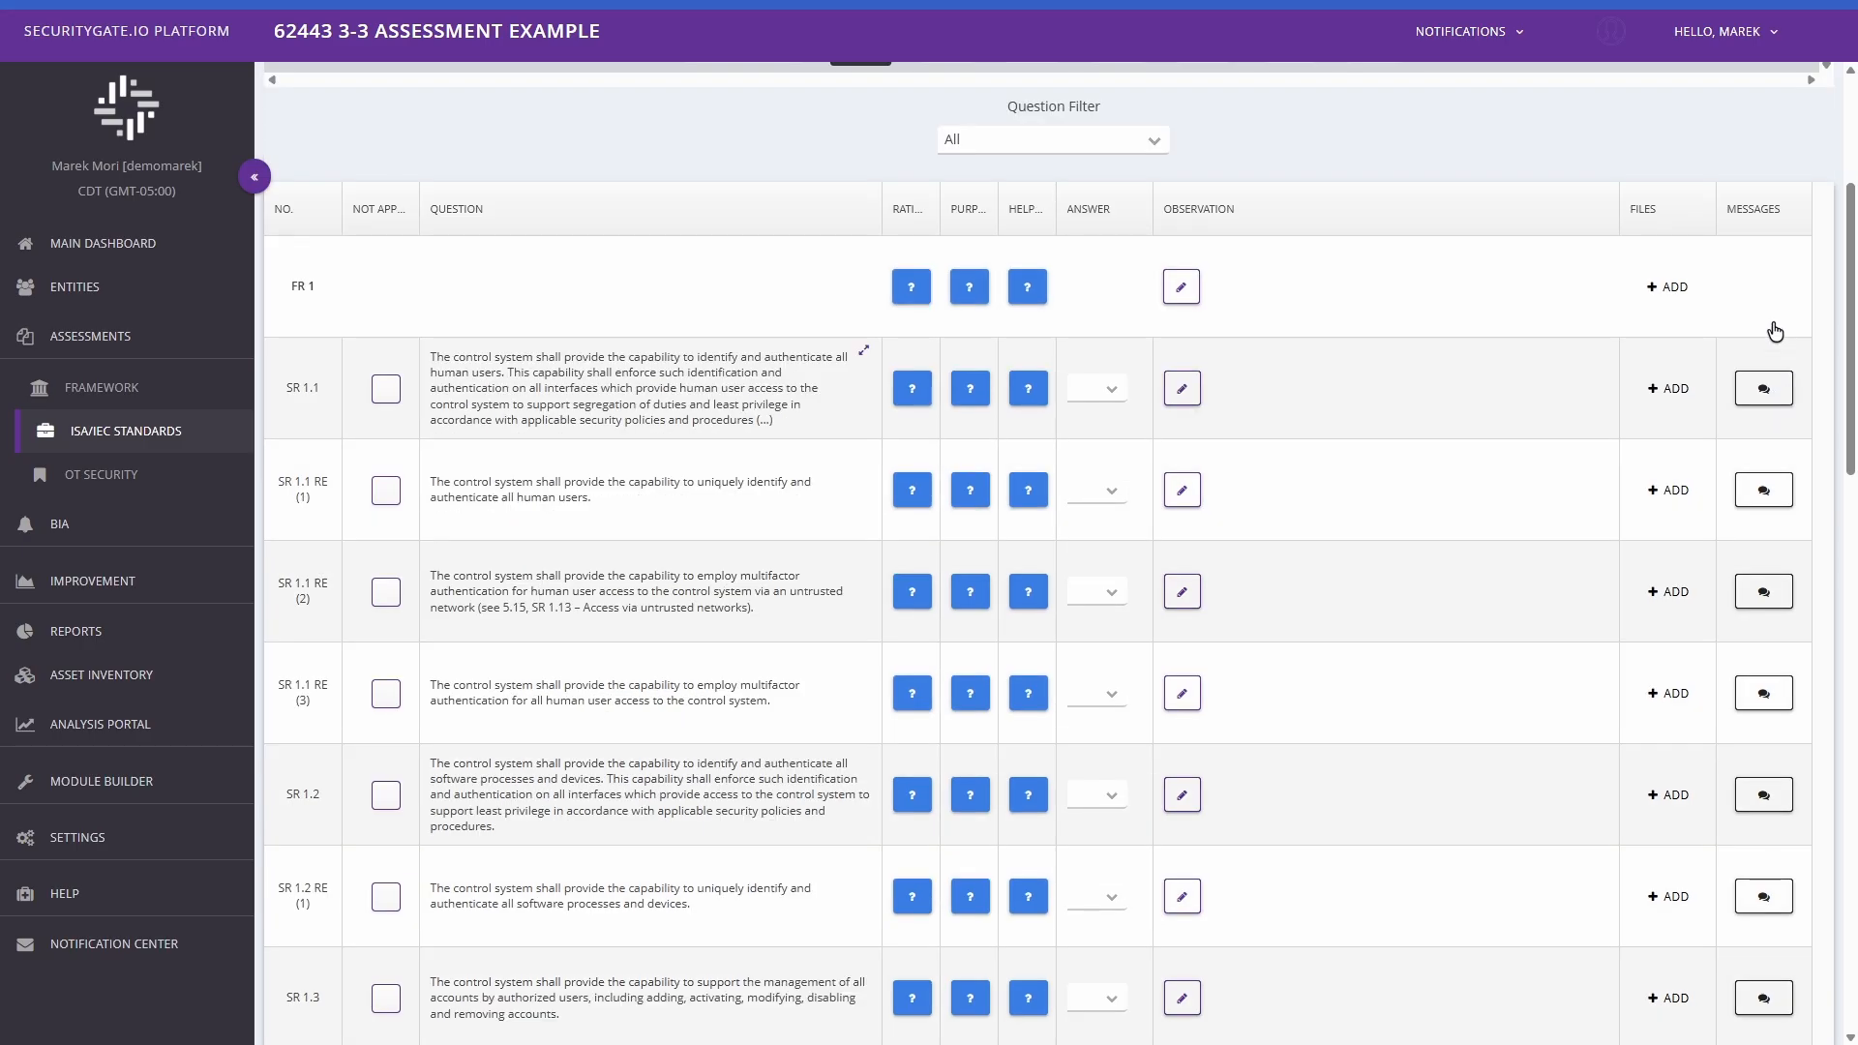
left_click(1744, 403)
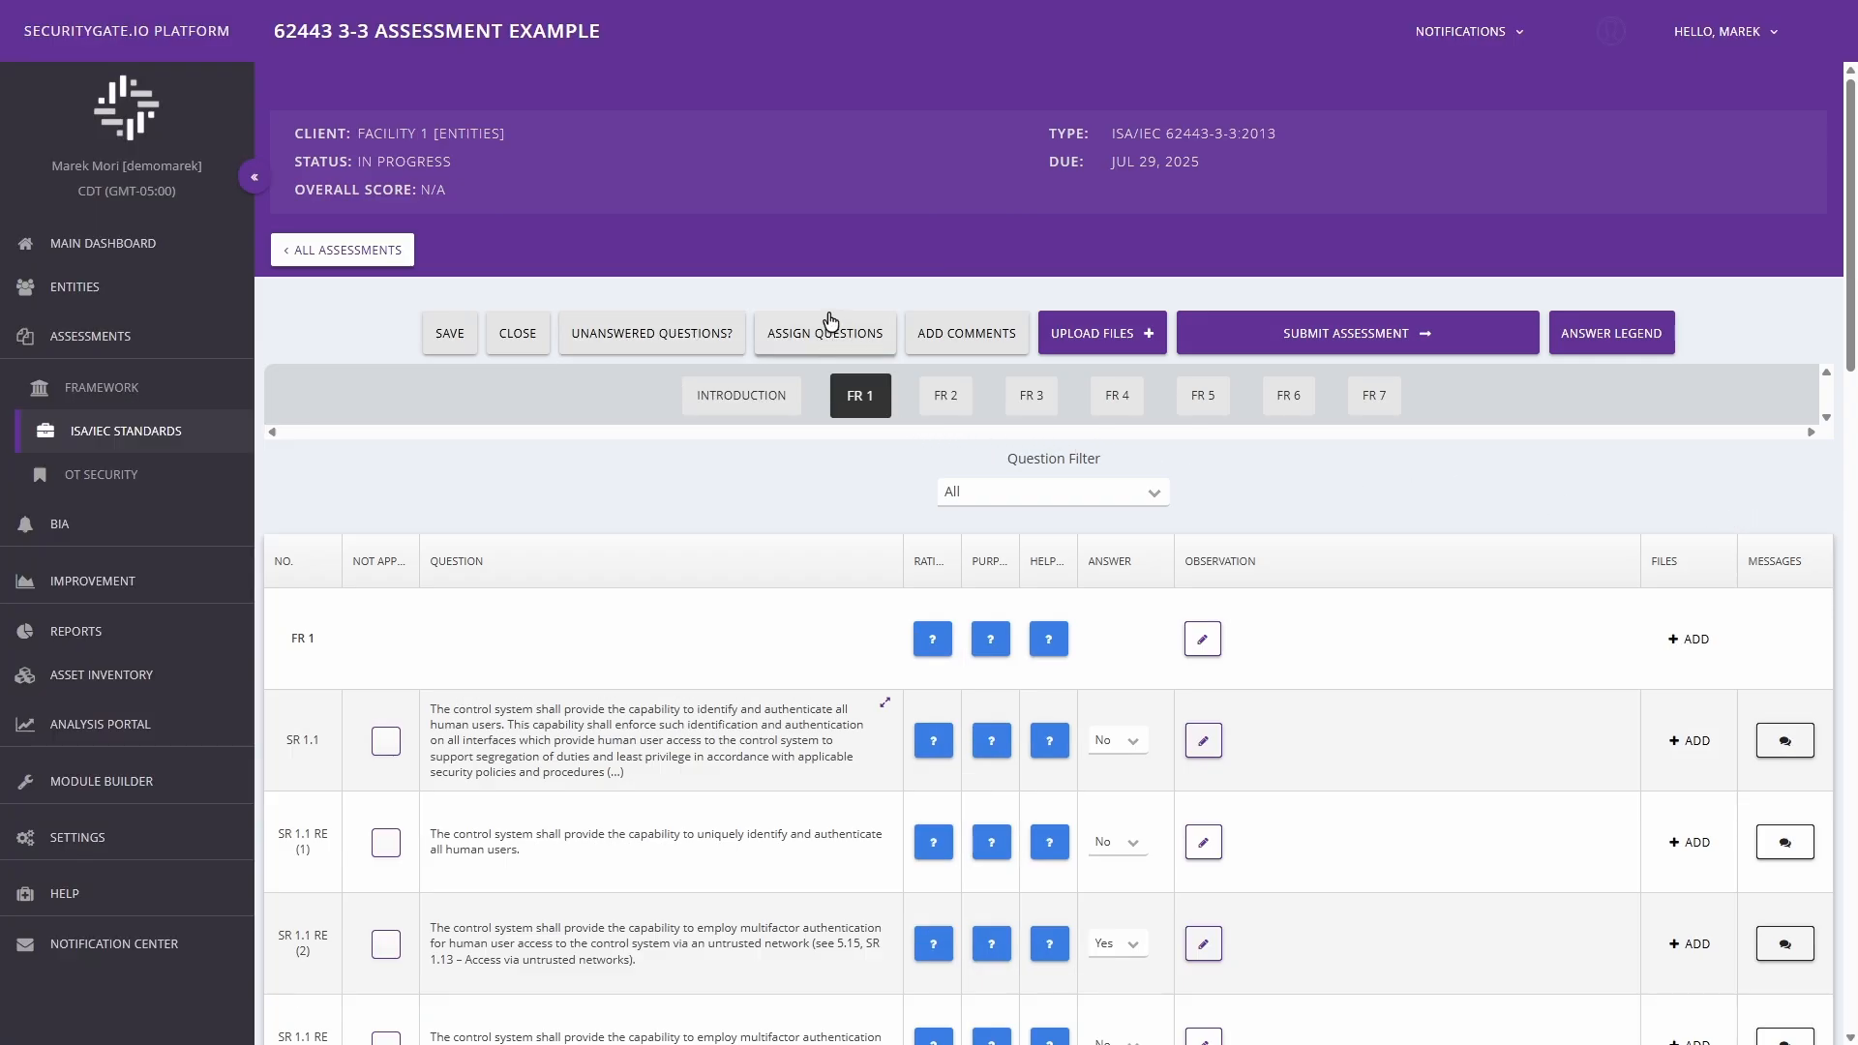
In the Assessment Multi-Responder Portal, select questions SR 1.1 through SR 1.1 RE (3) and check which users they can be assigned to.
left_click(818, 341)
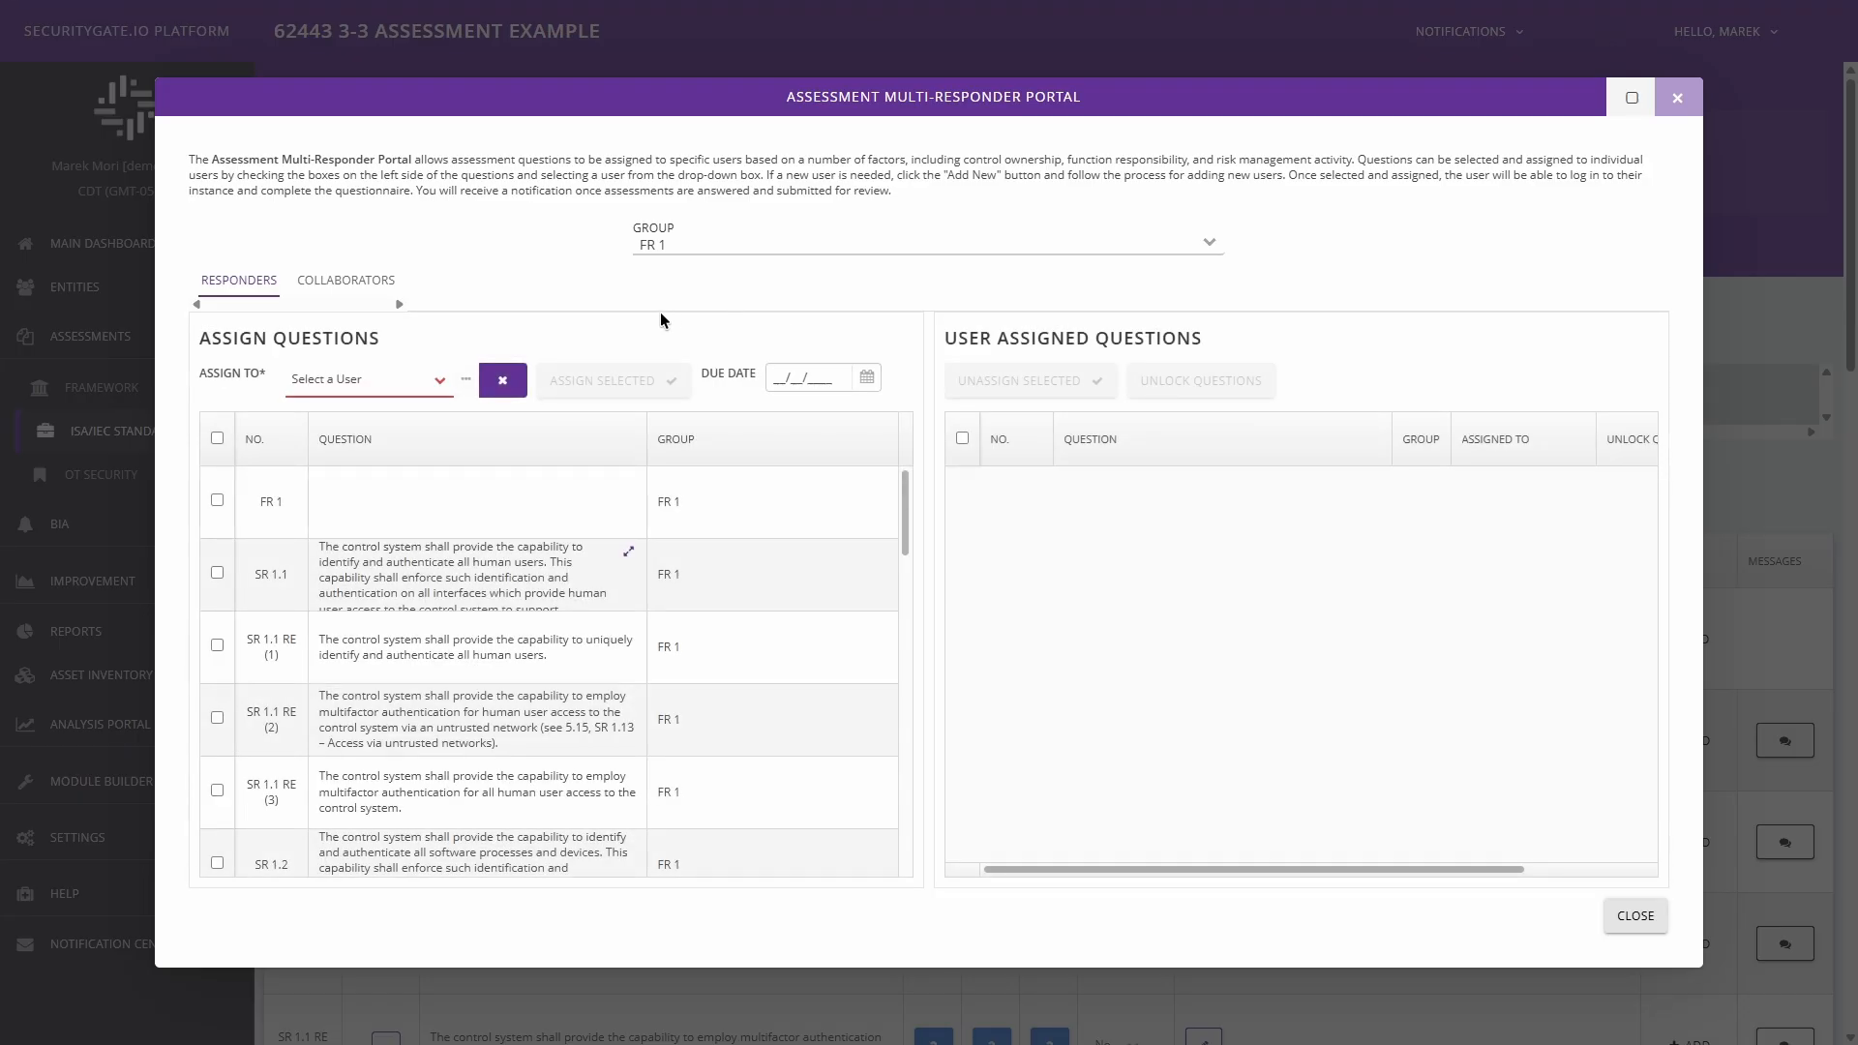
left_click(217, 573)
left_click(217, 646)
left_click(216, 718)
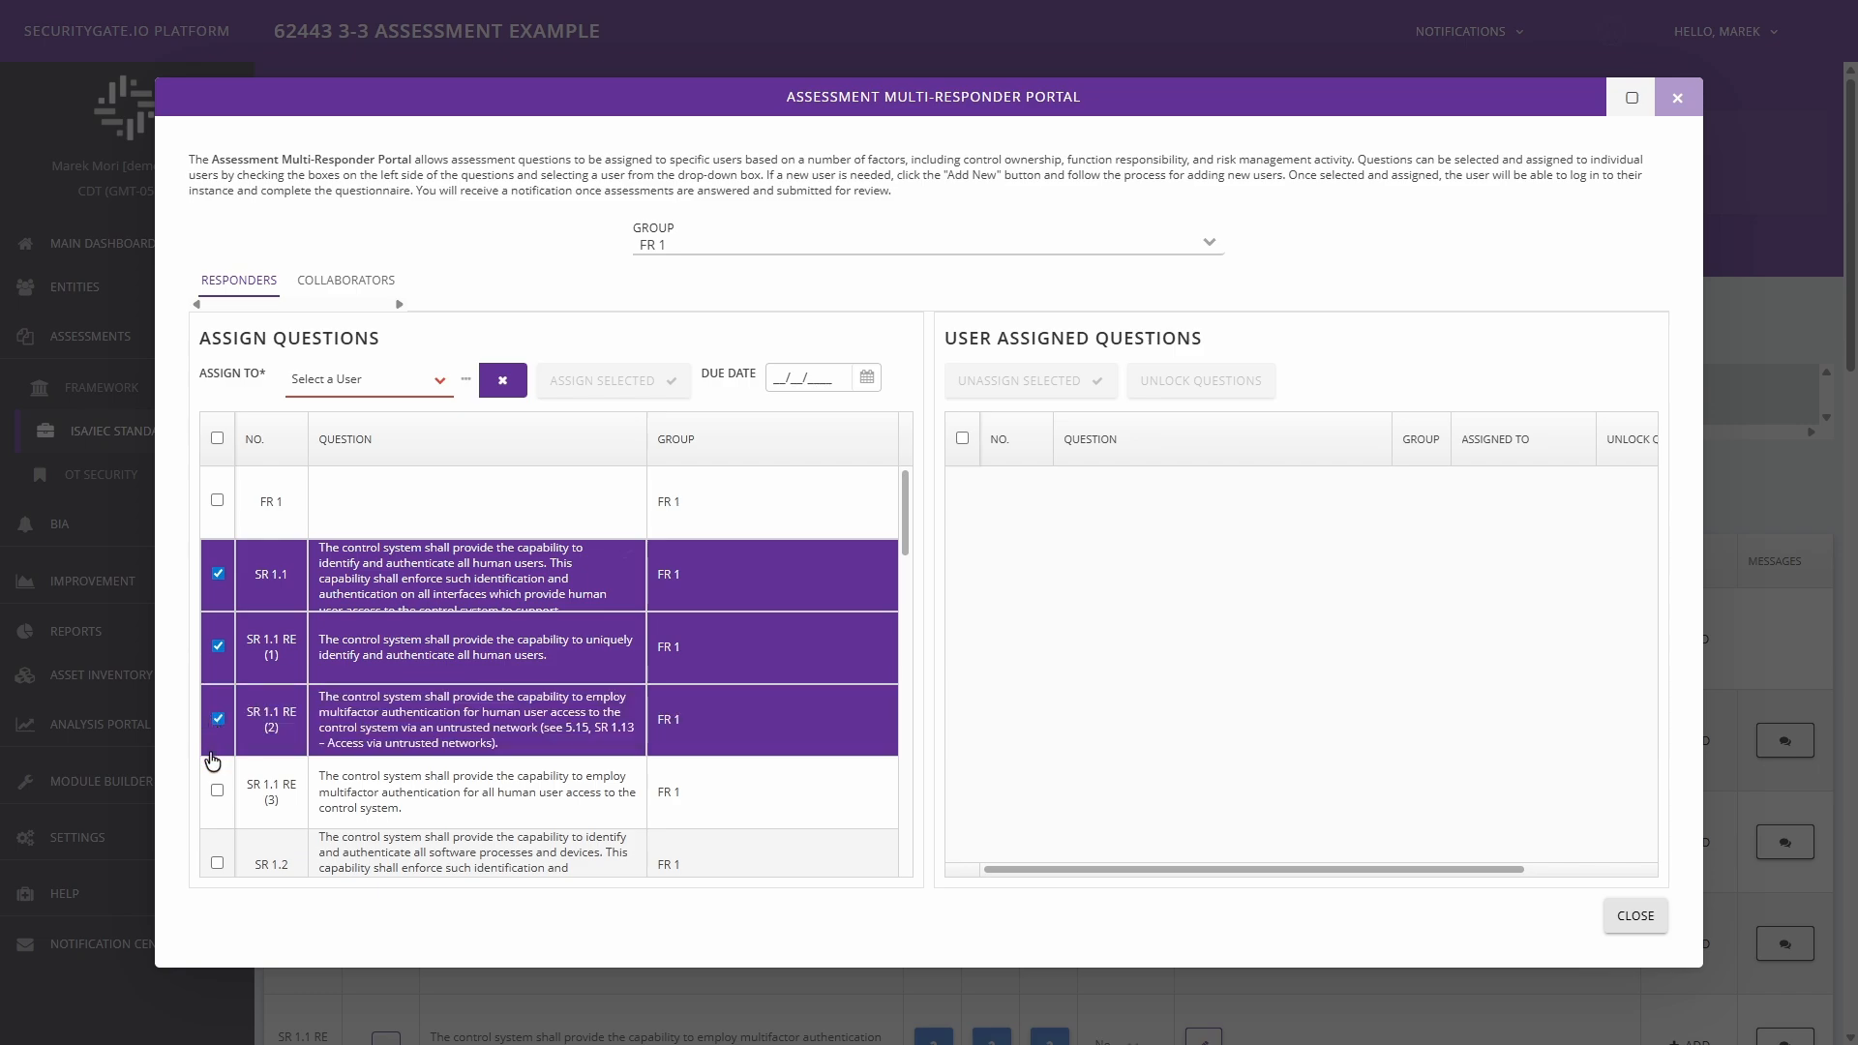
left_click(217, 790)
left_click(440, 381)
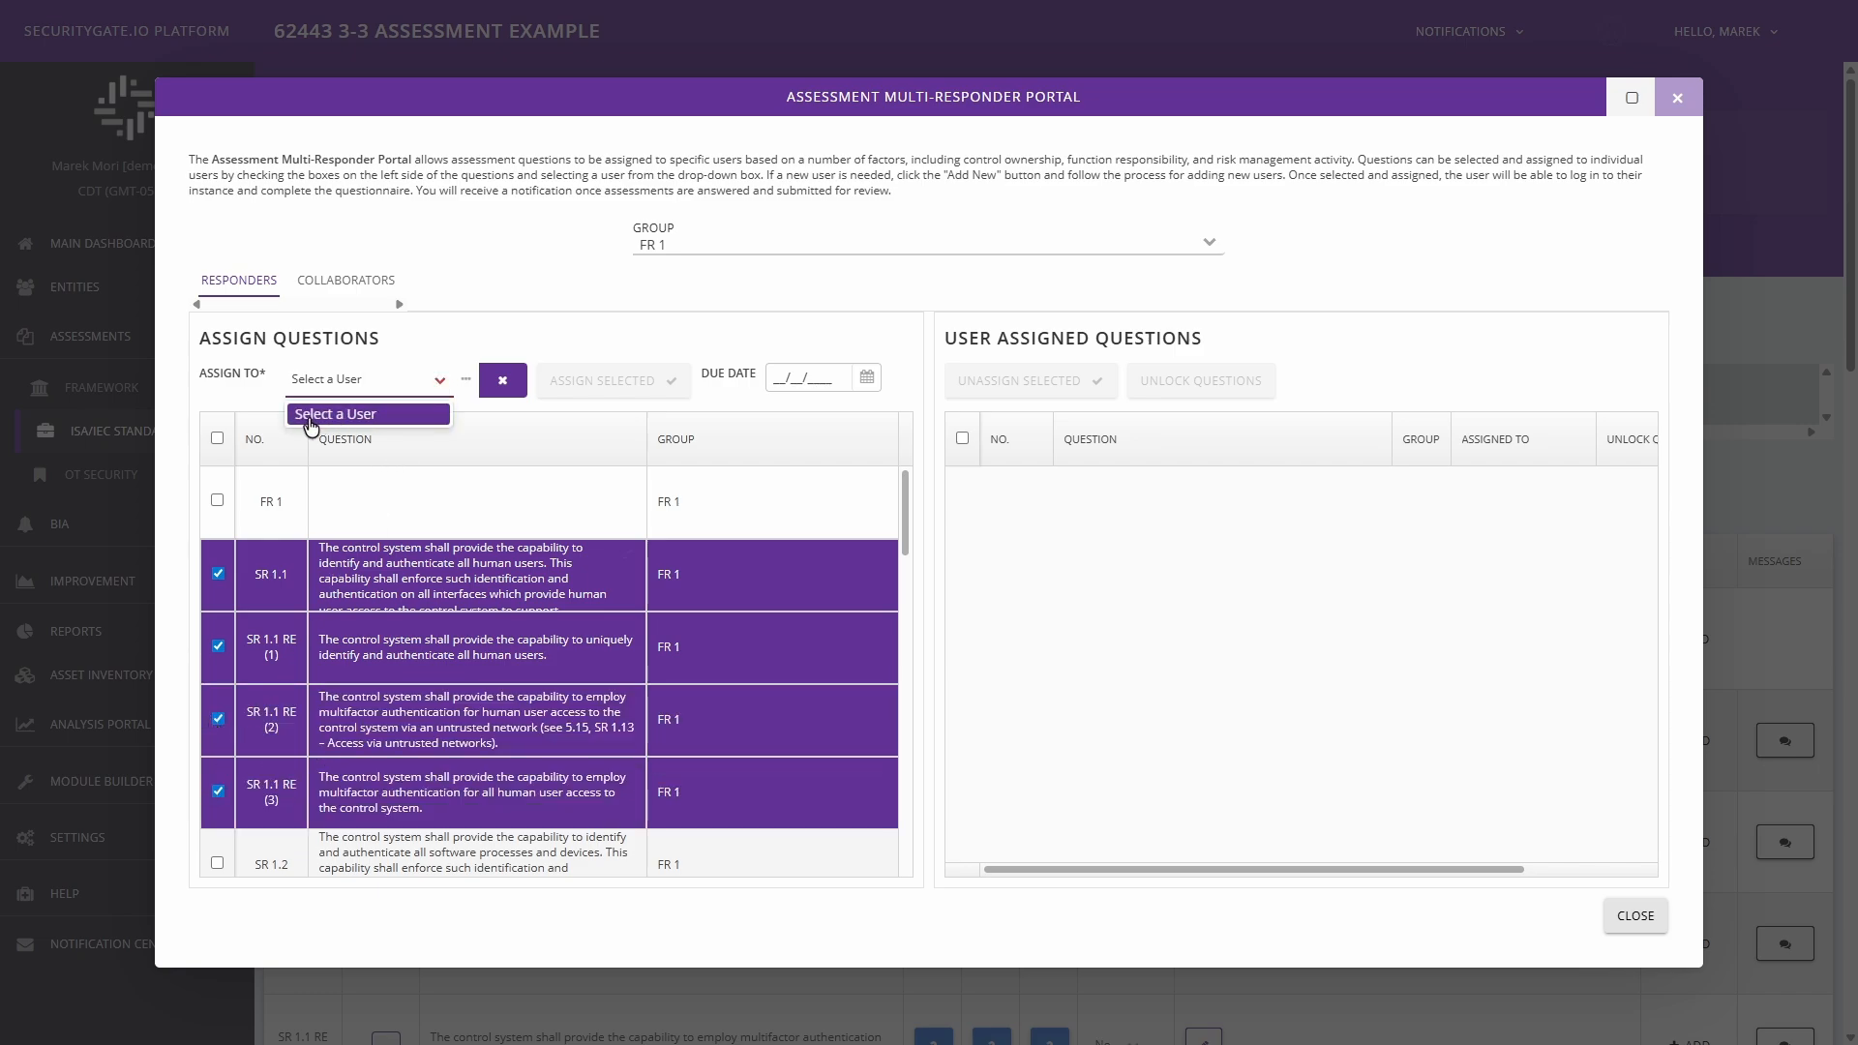
left_click(437, 386)
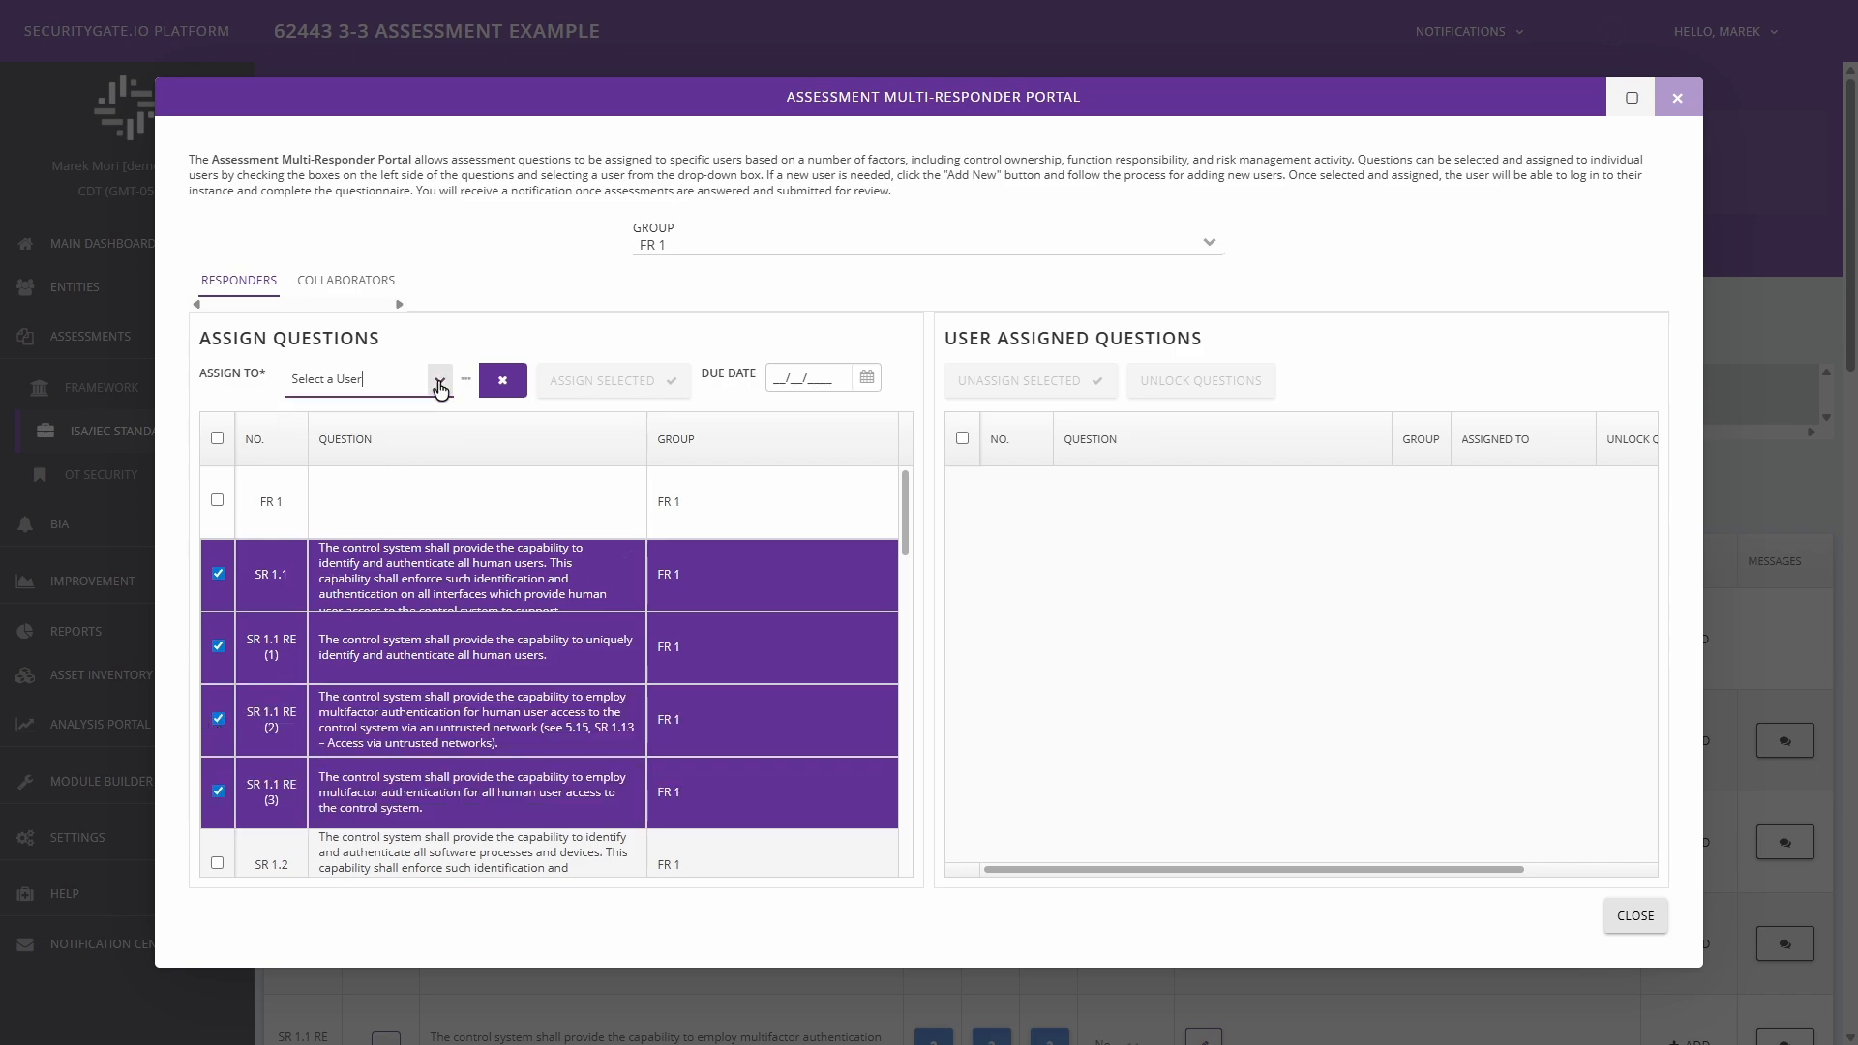
Deselect questions SR 1.1, SR 1.1 RE (1), SR 1.1 RE (2) and SR 1.1 RE (3) in the assignment list.
left_click(216, 573)
left_click(217, 645)
left_click(217, 718)
left_click(217, 790)
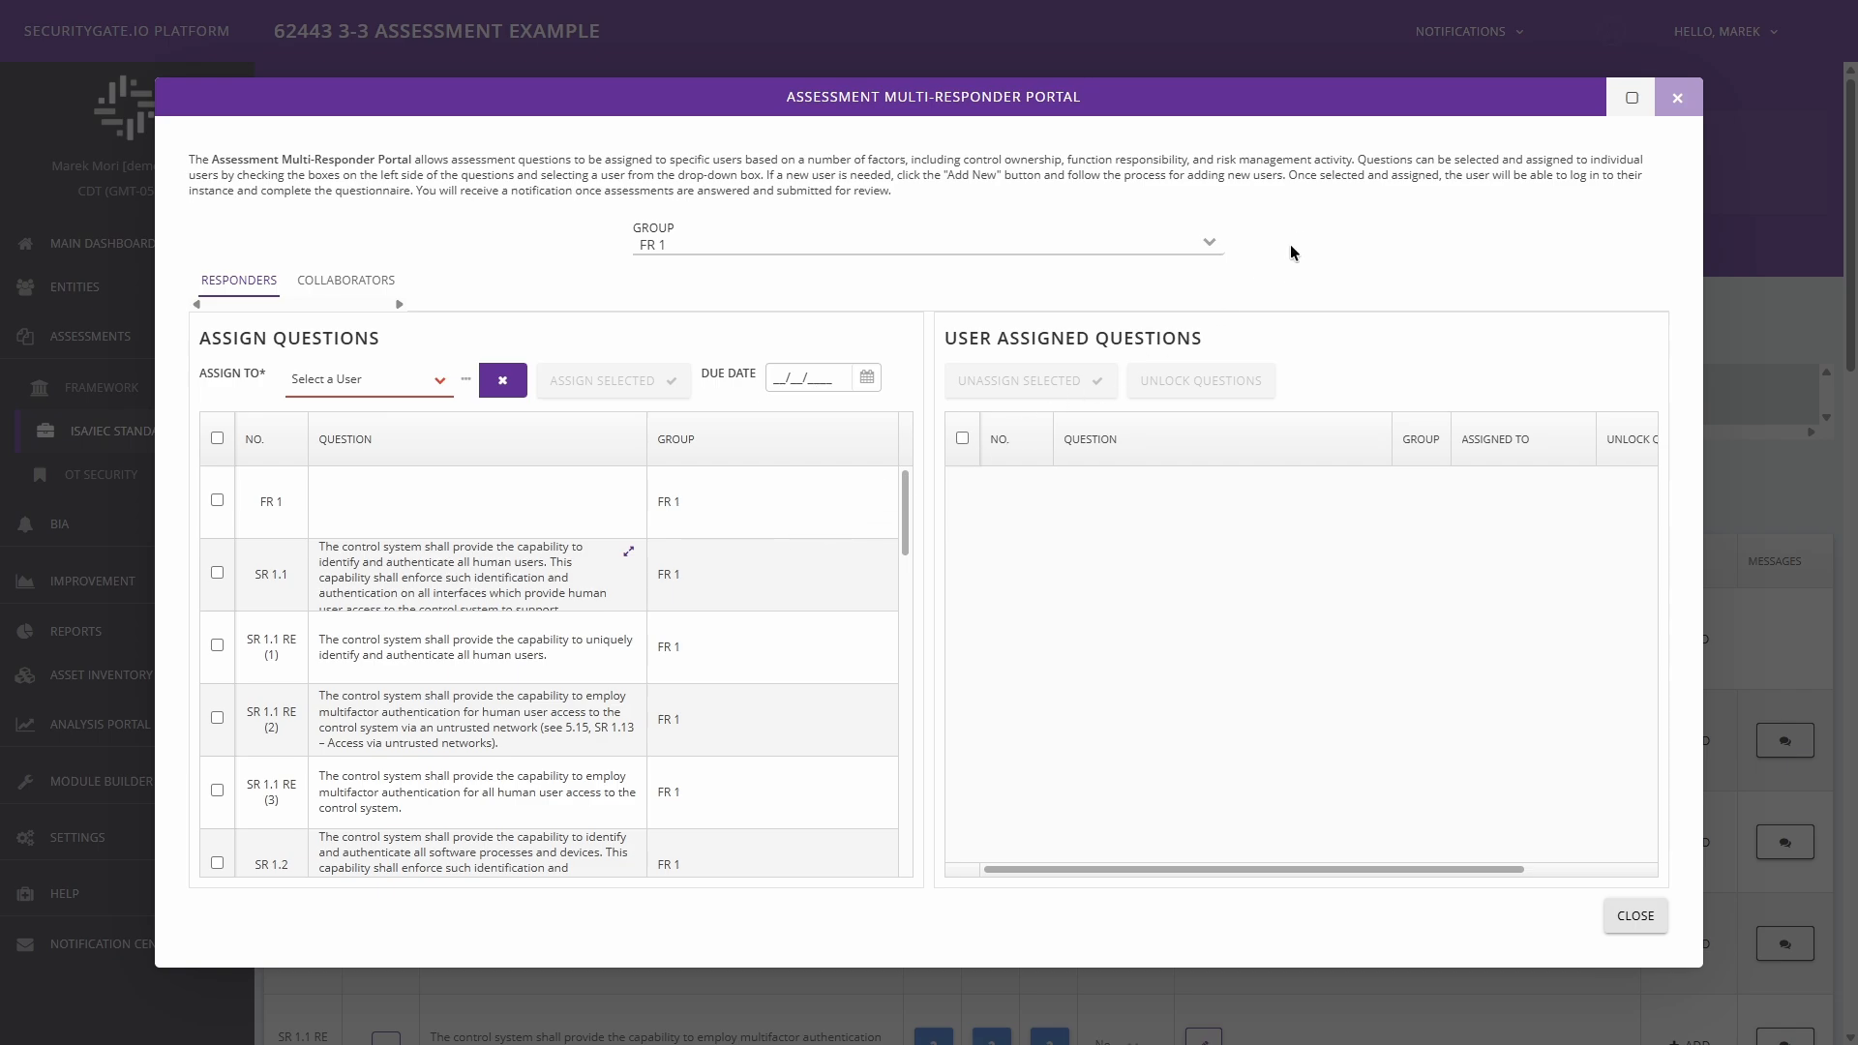
List the FR 2 group's questions in the Assessment Multi-Responder Portal, and close the portal without assigning any.
left_click(1207, 244)
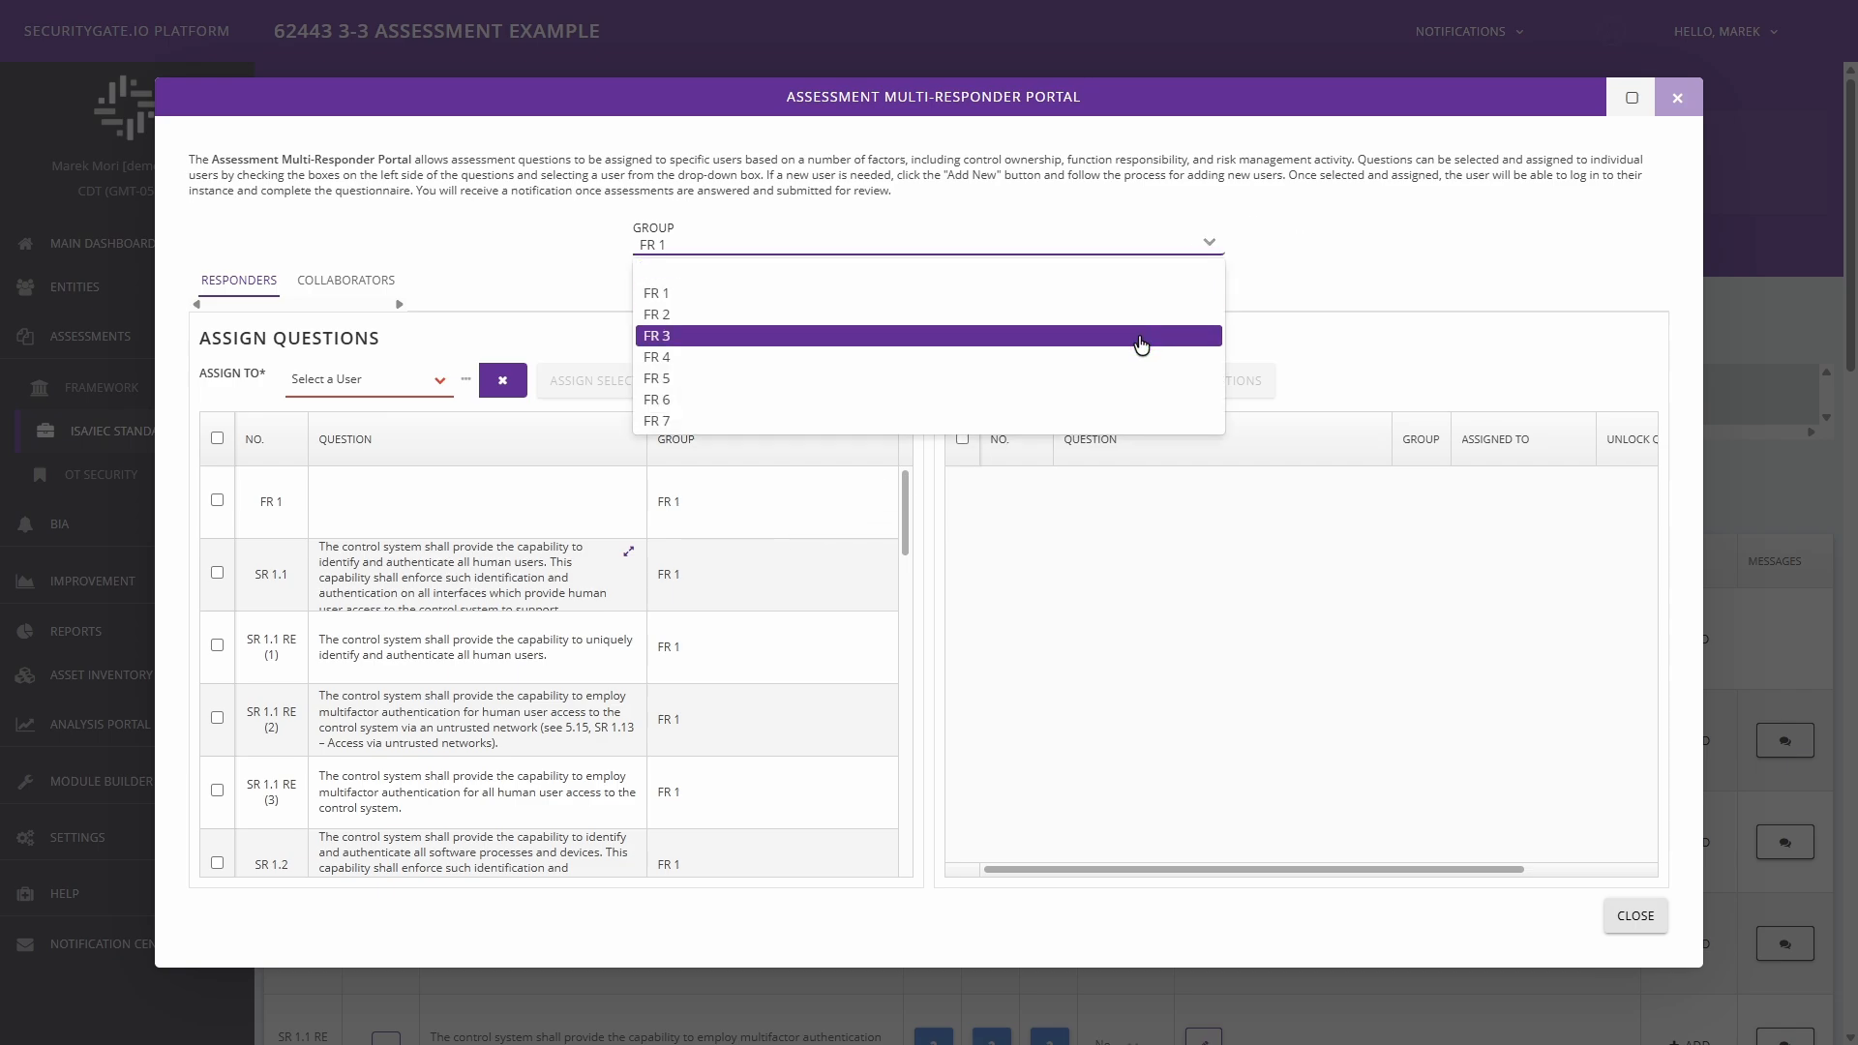
left_click(1069, 319)
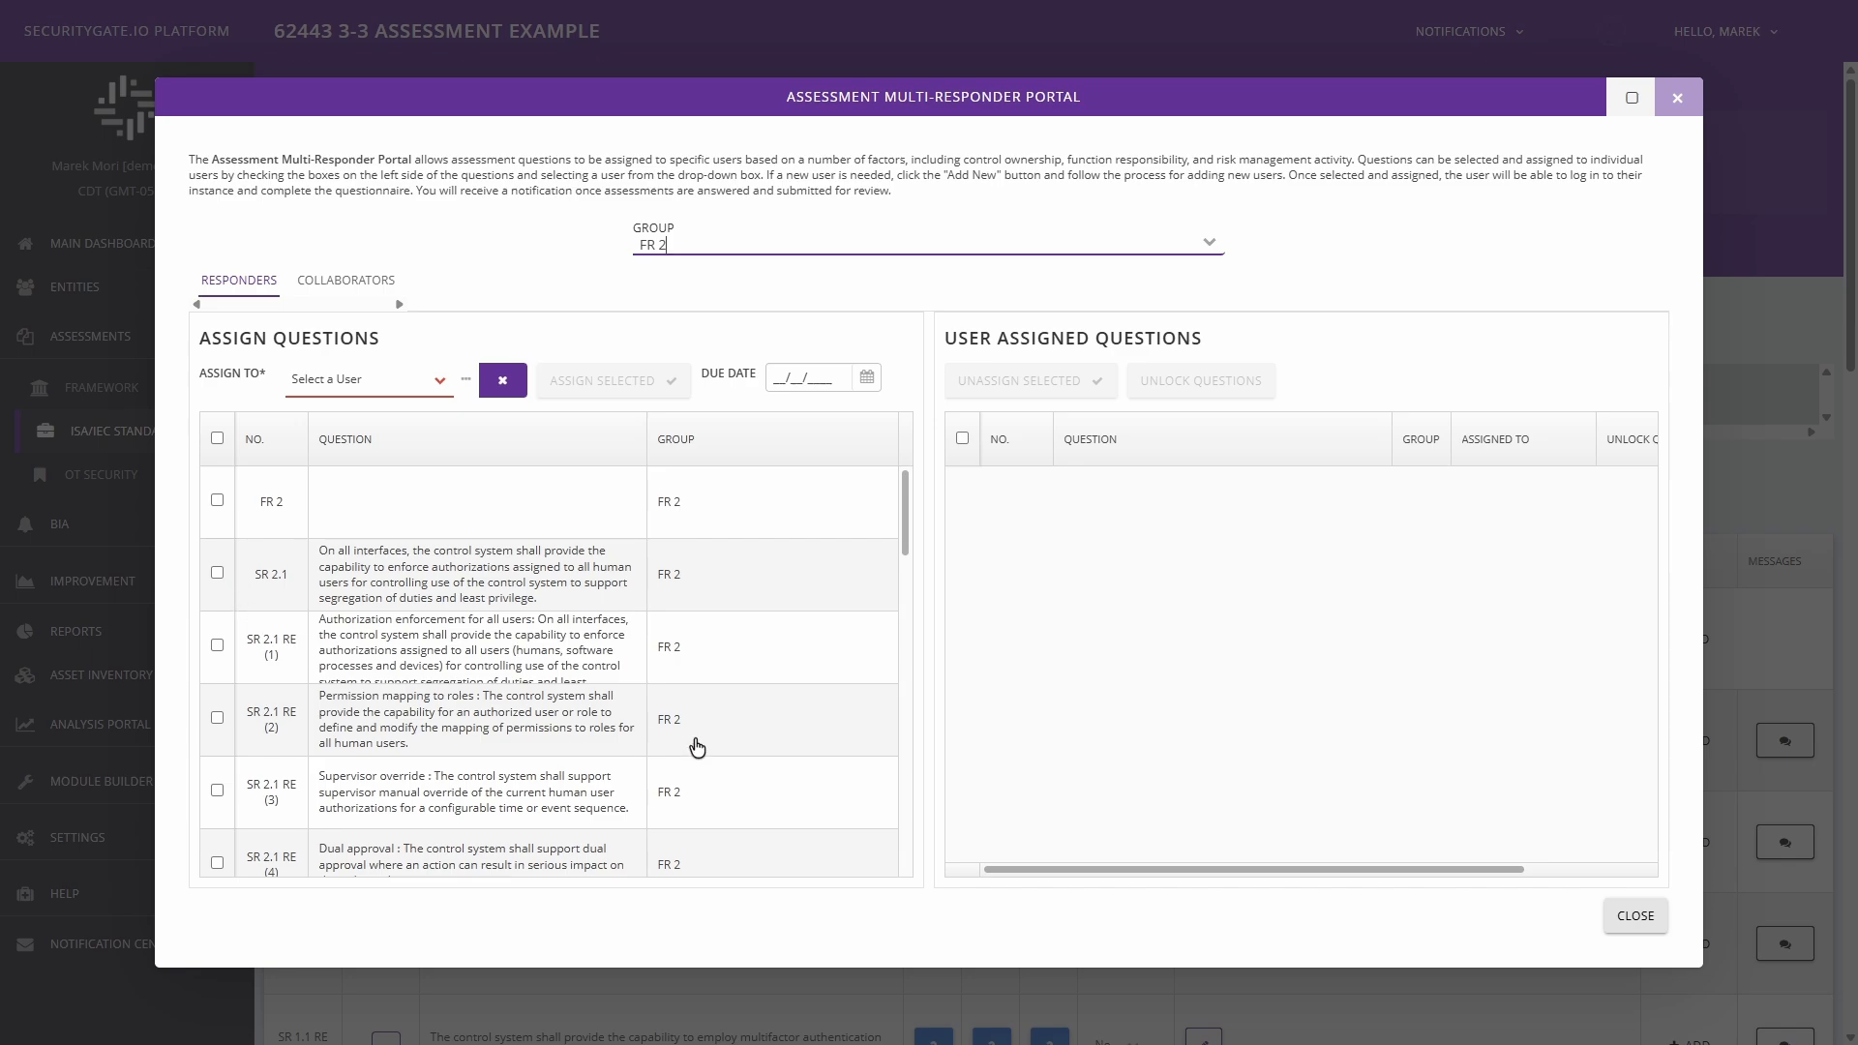
left_click(1650, 914)
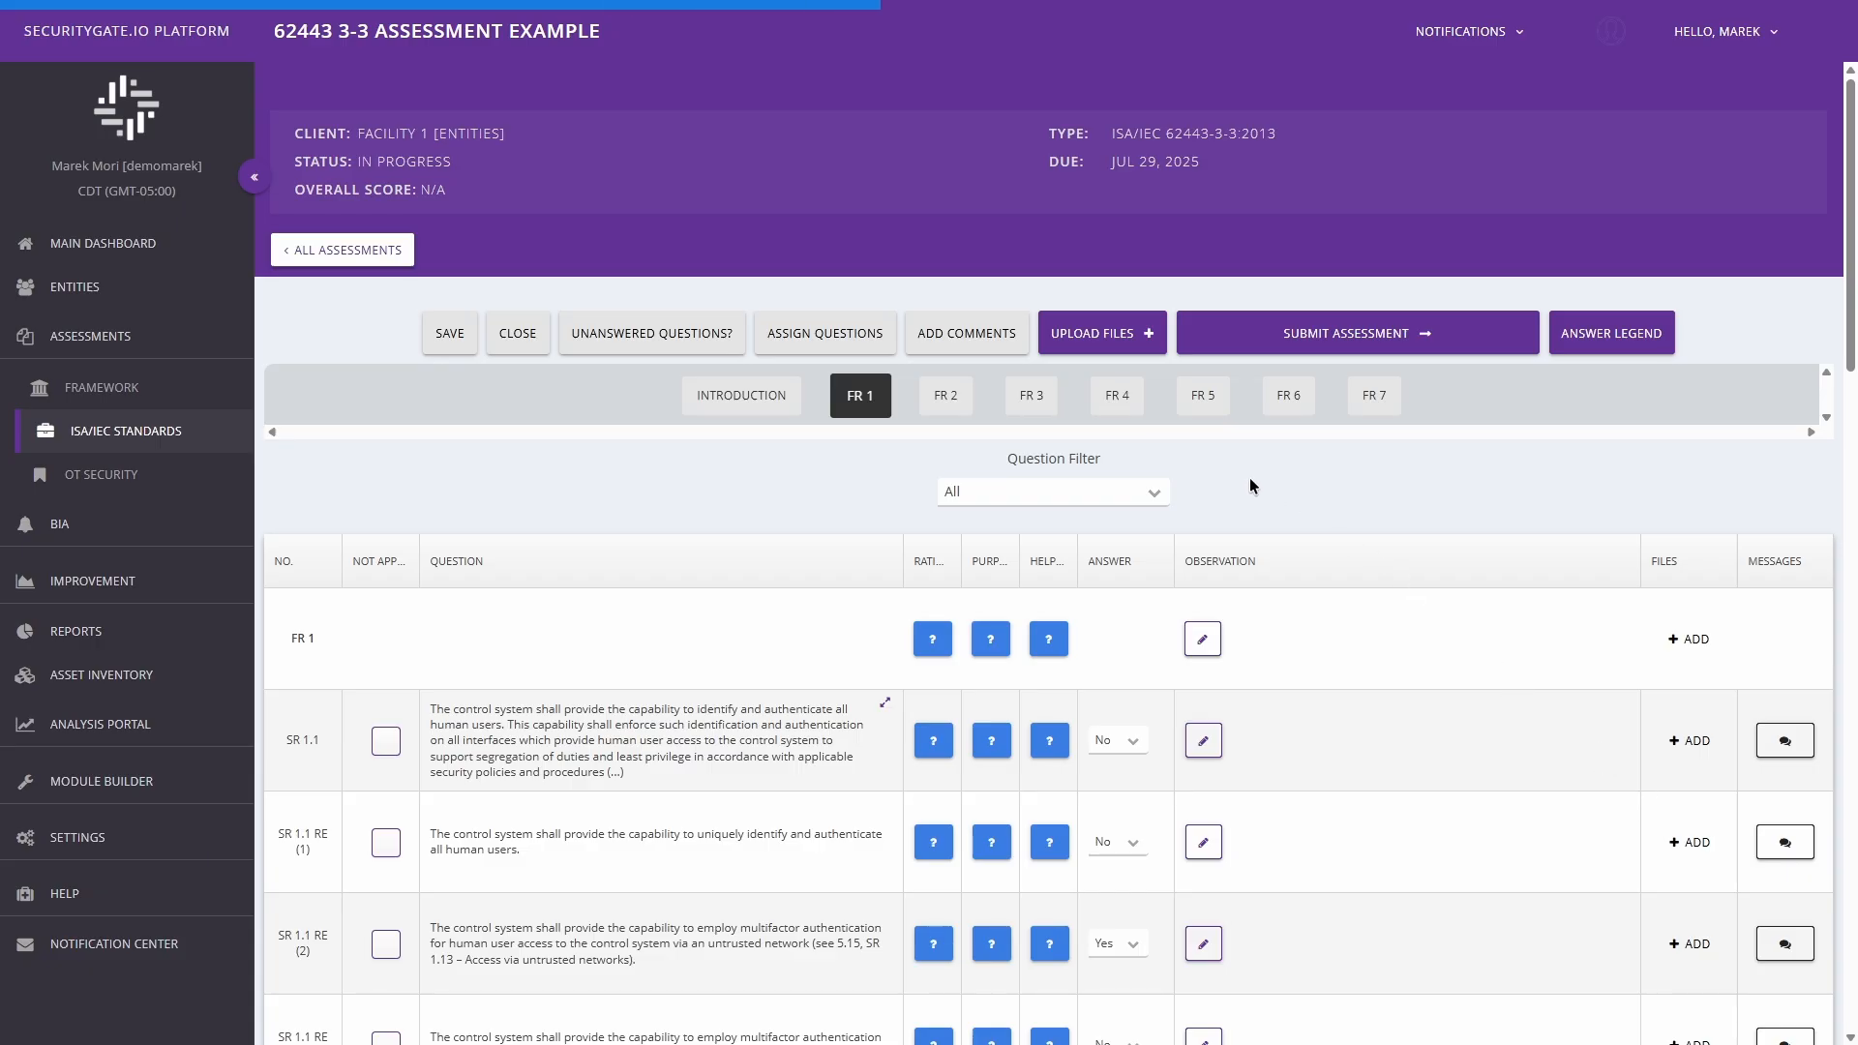
Check the assessment for unanswered questions and view the security level descriptions in the answer legend, closing it when done.
left_click(656, 336)
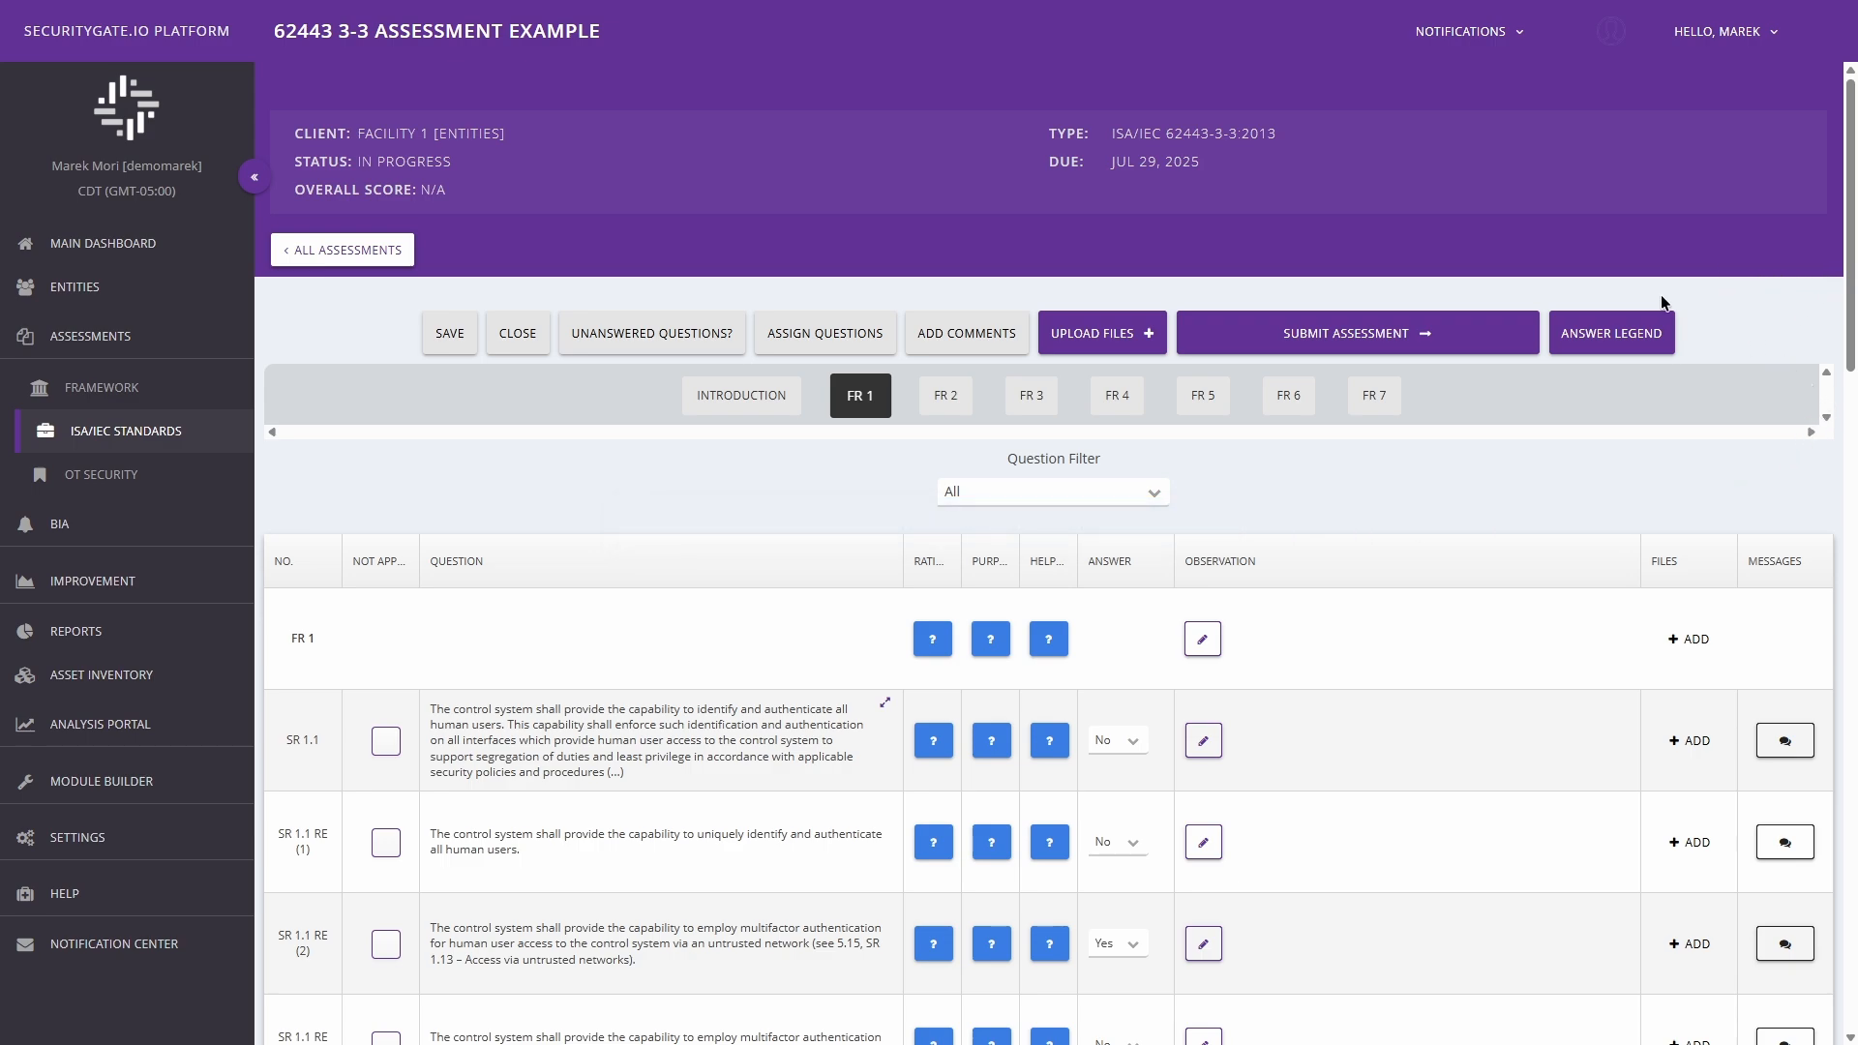
left_click(1668, 333)
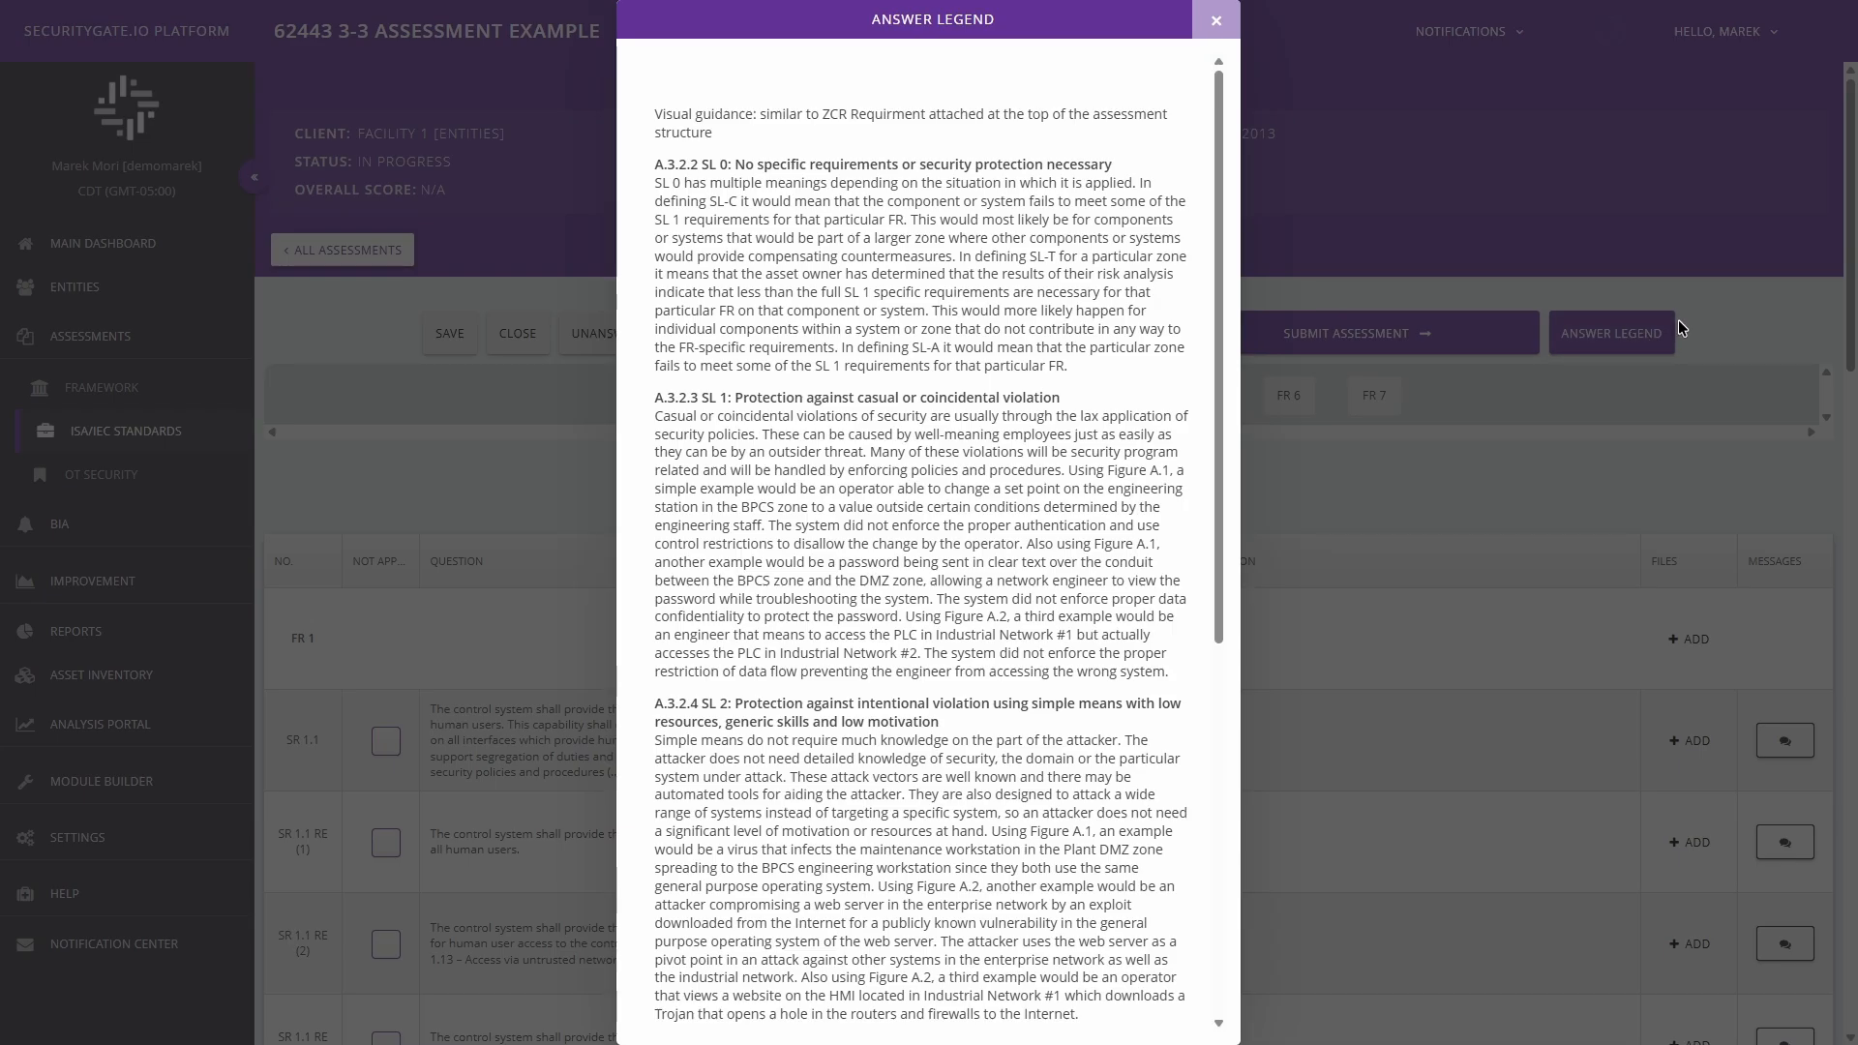
left_click(1218, 31)
scroll(1818, 798, "down", 10)
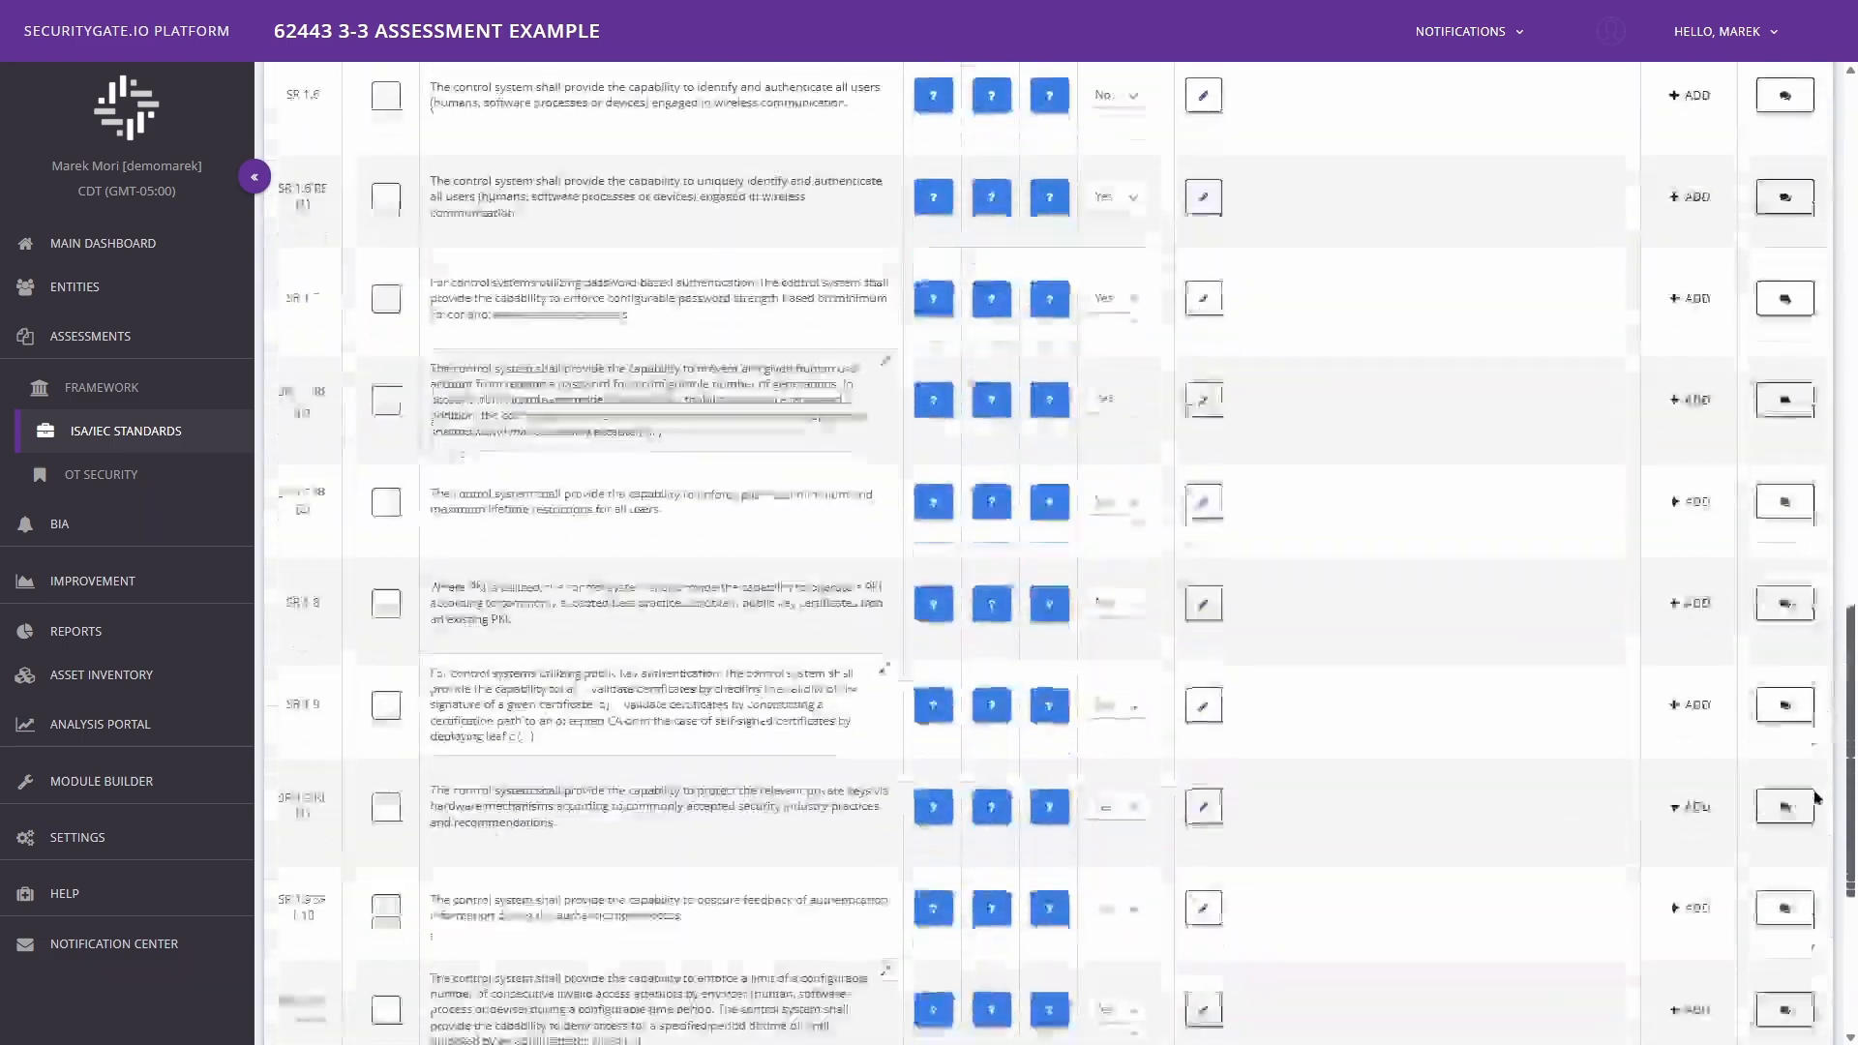
left_click_drag(1817, 799, 1817, 150)
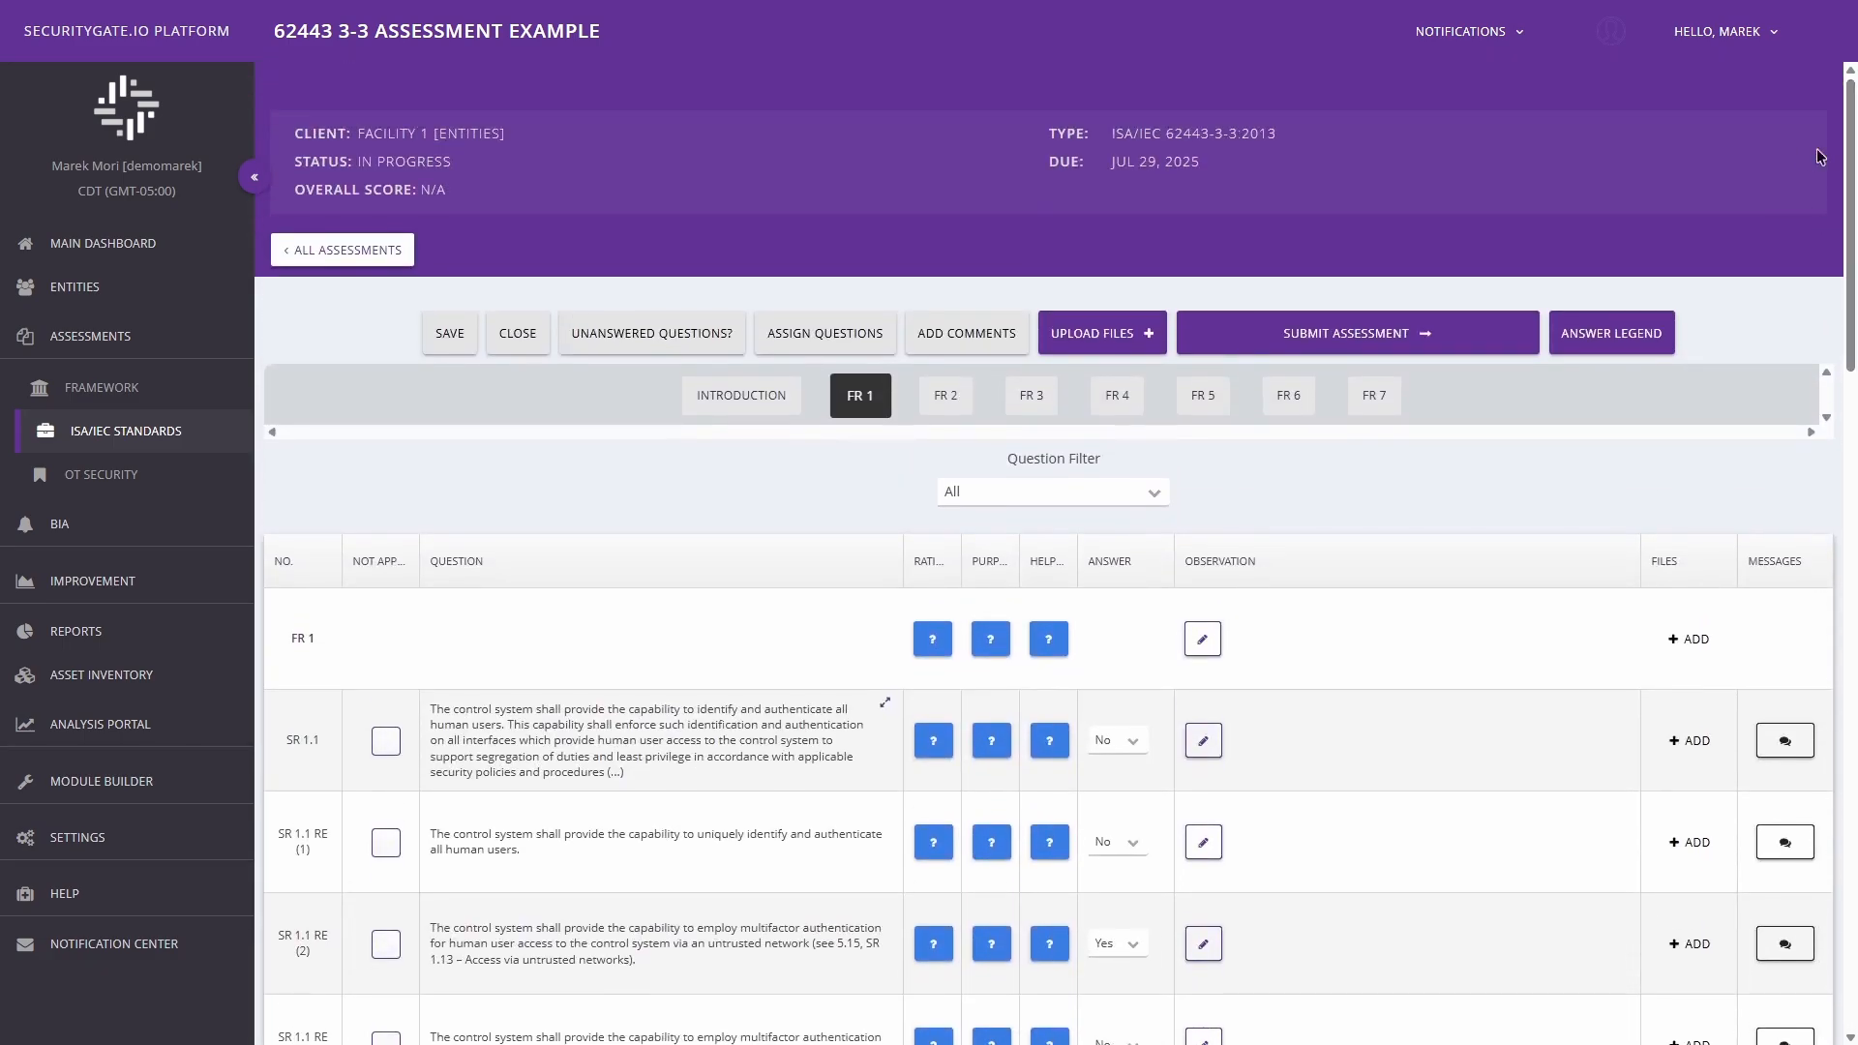
left_click(1625, 337)
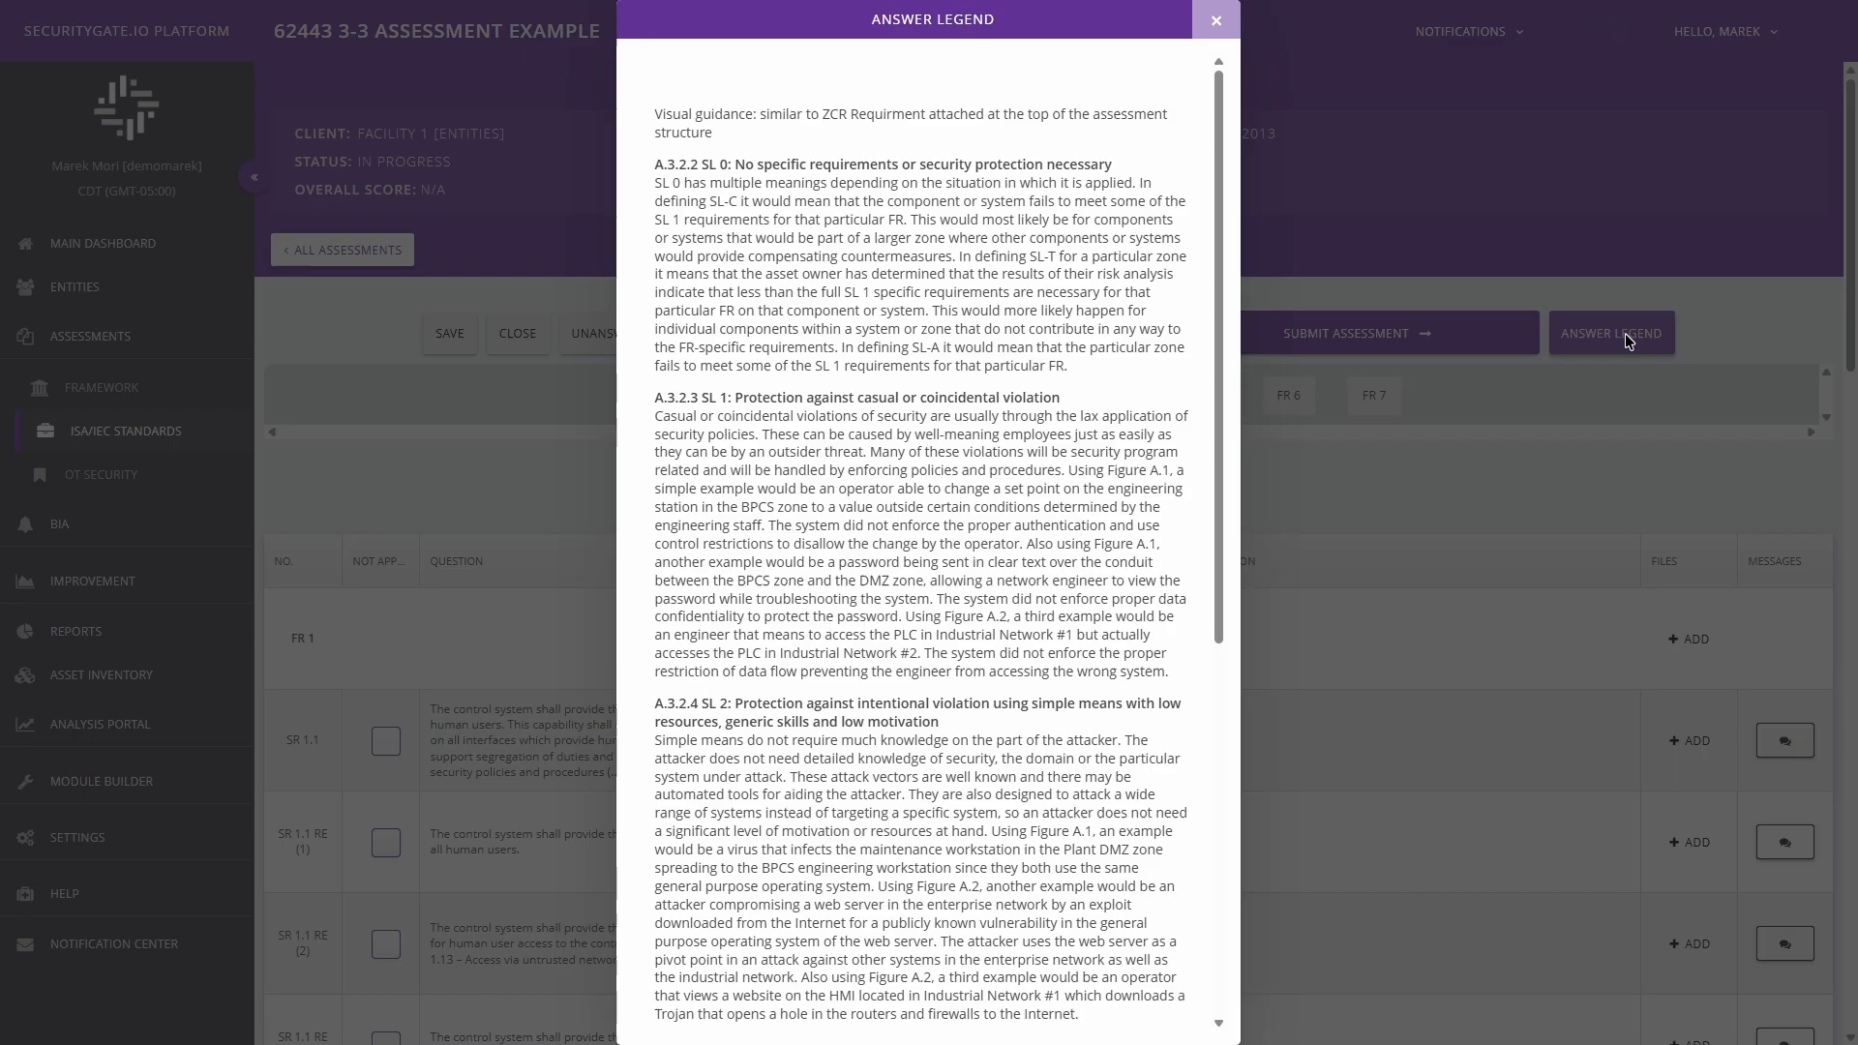
left_click(1215, 21)
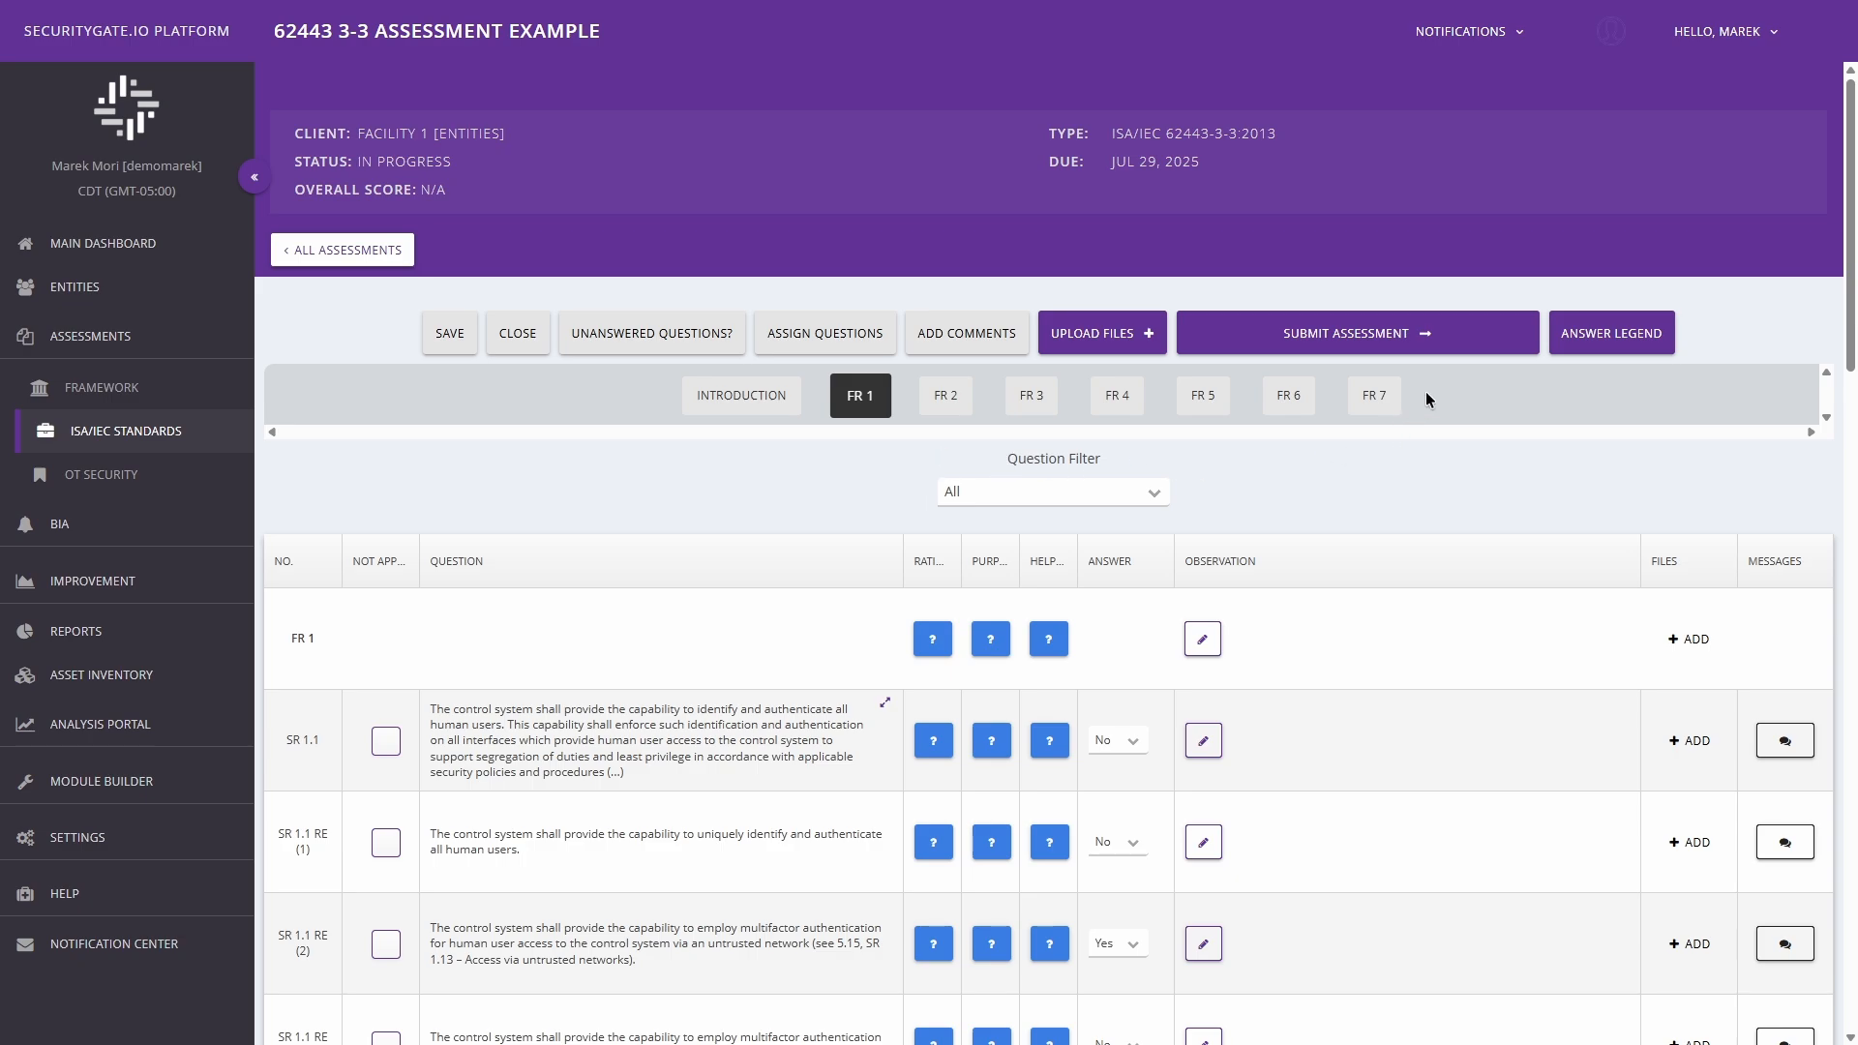
Submit the completed 62443 3-3 Assessment Example and review all columns of its entry in the assessments list.
left_click(1345, 329)
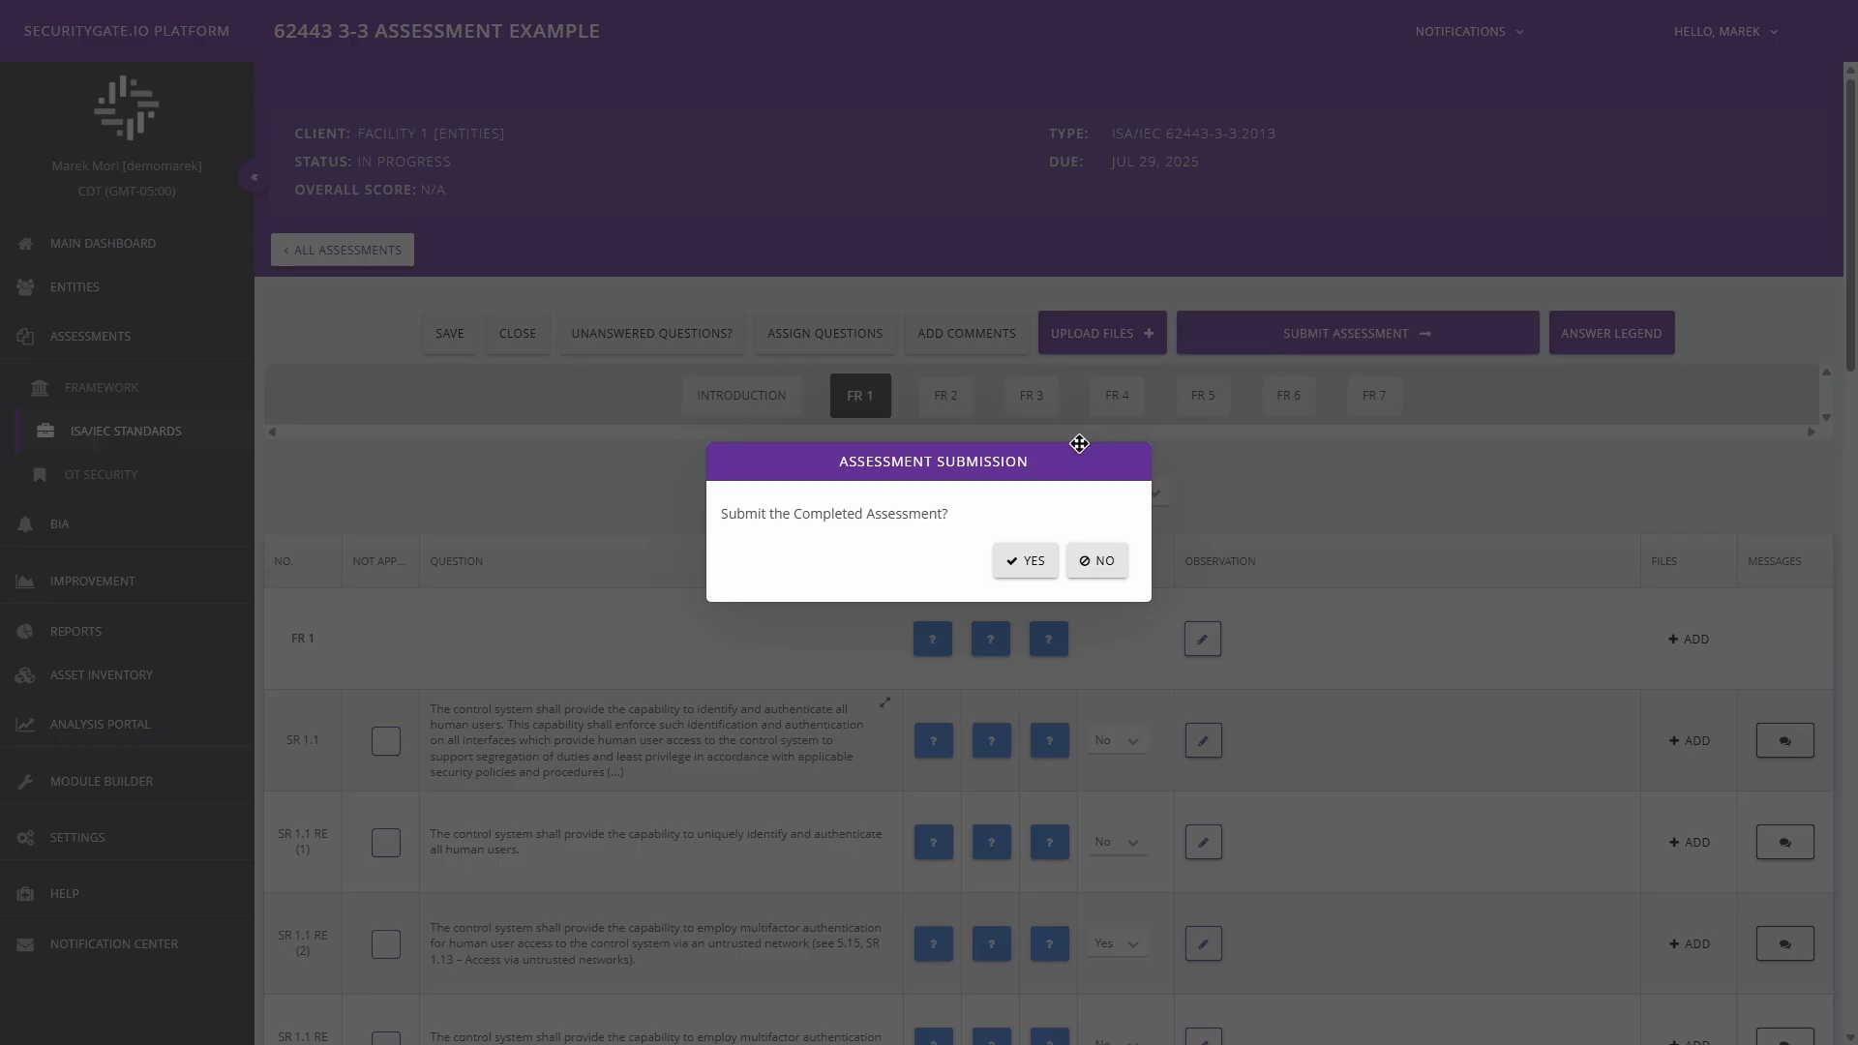
left_click(1030, 561)
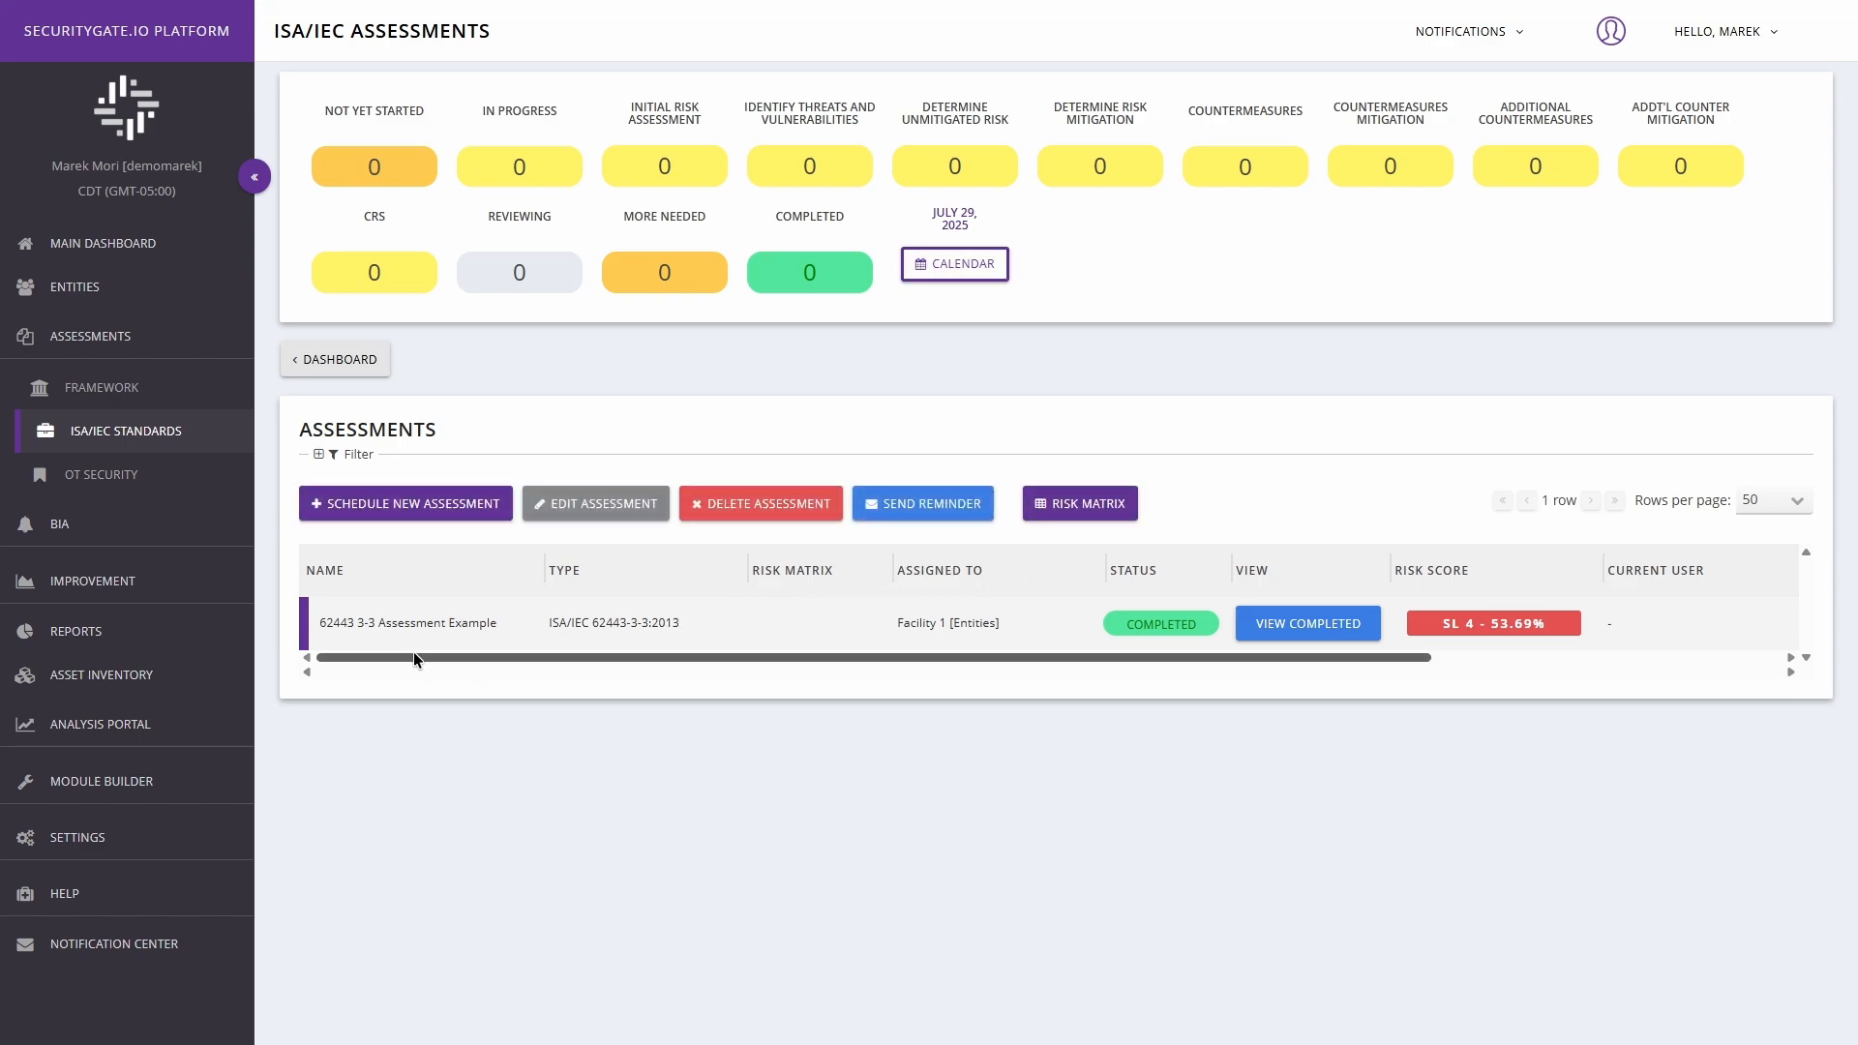
left_click_drag(395, 657, 867, 655)
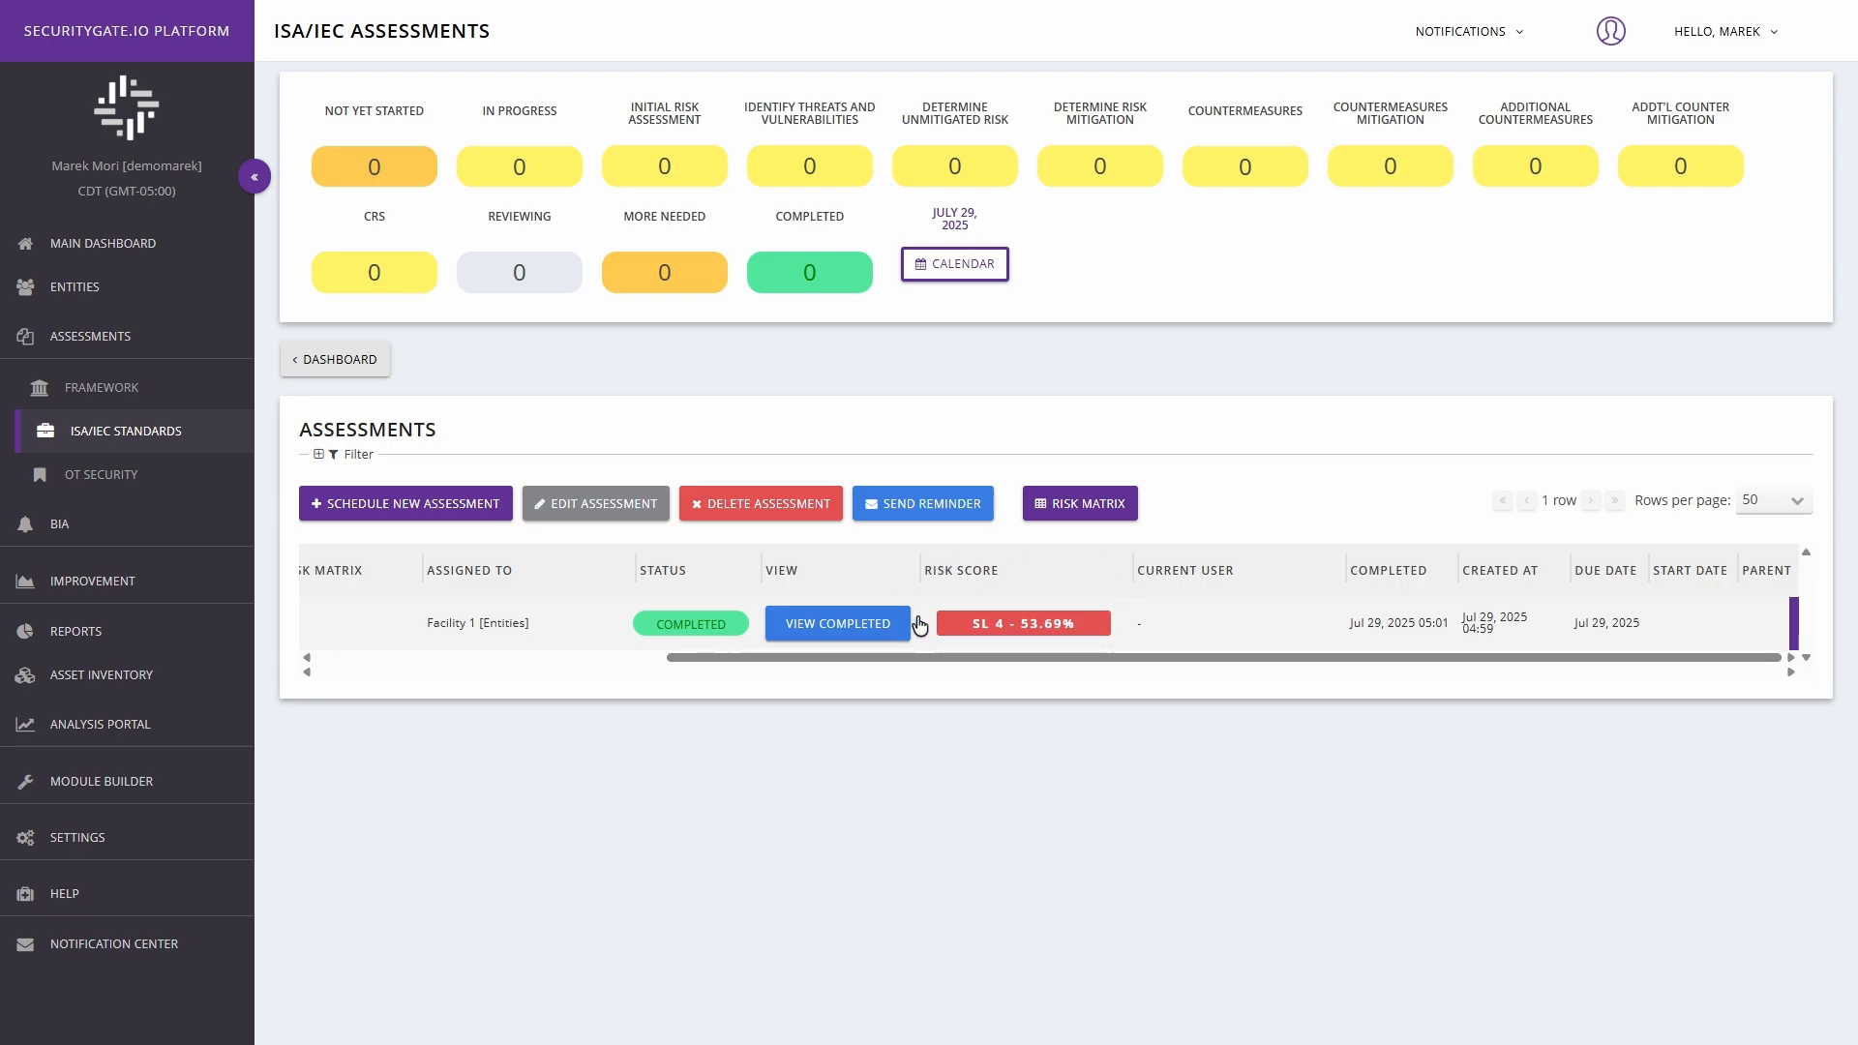
left_click_drag(1037, 662, 648, 655)
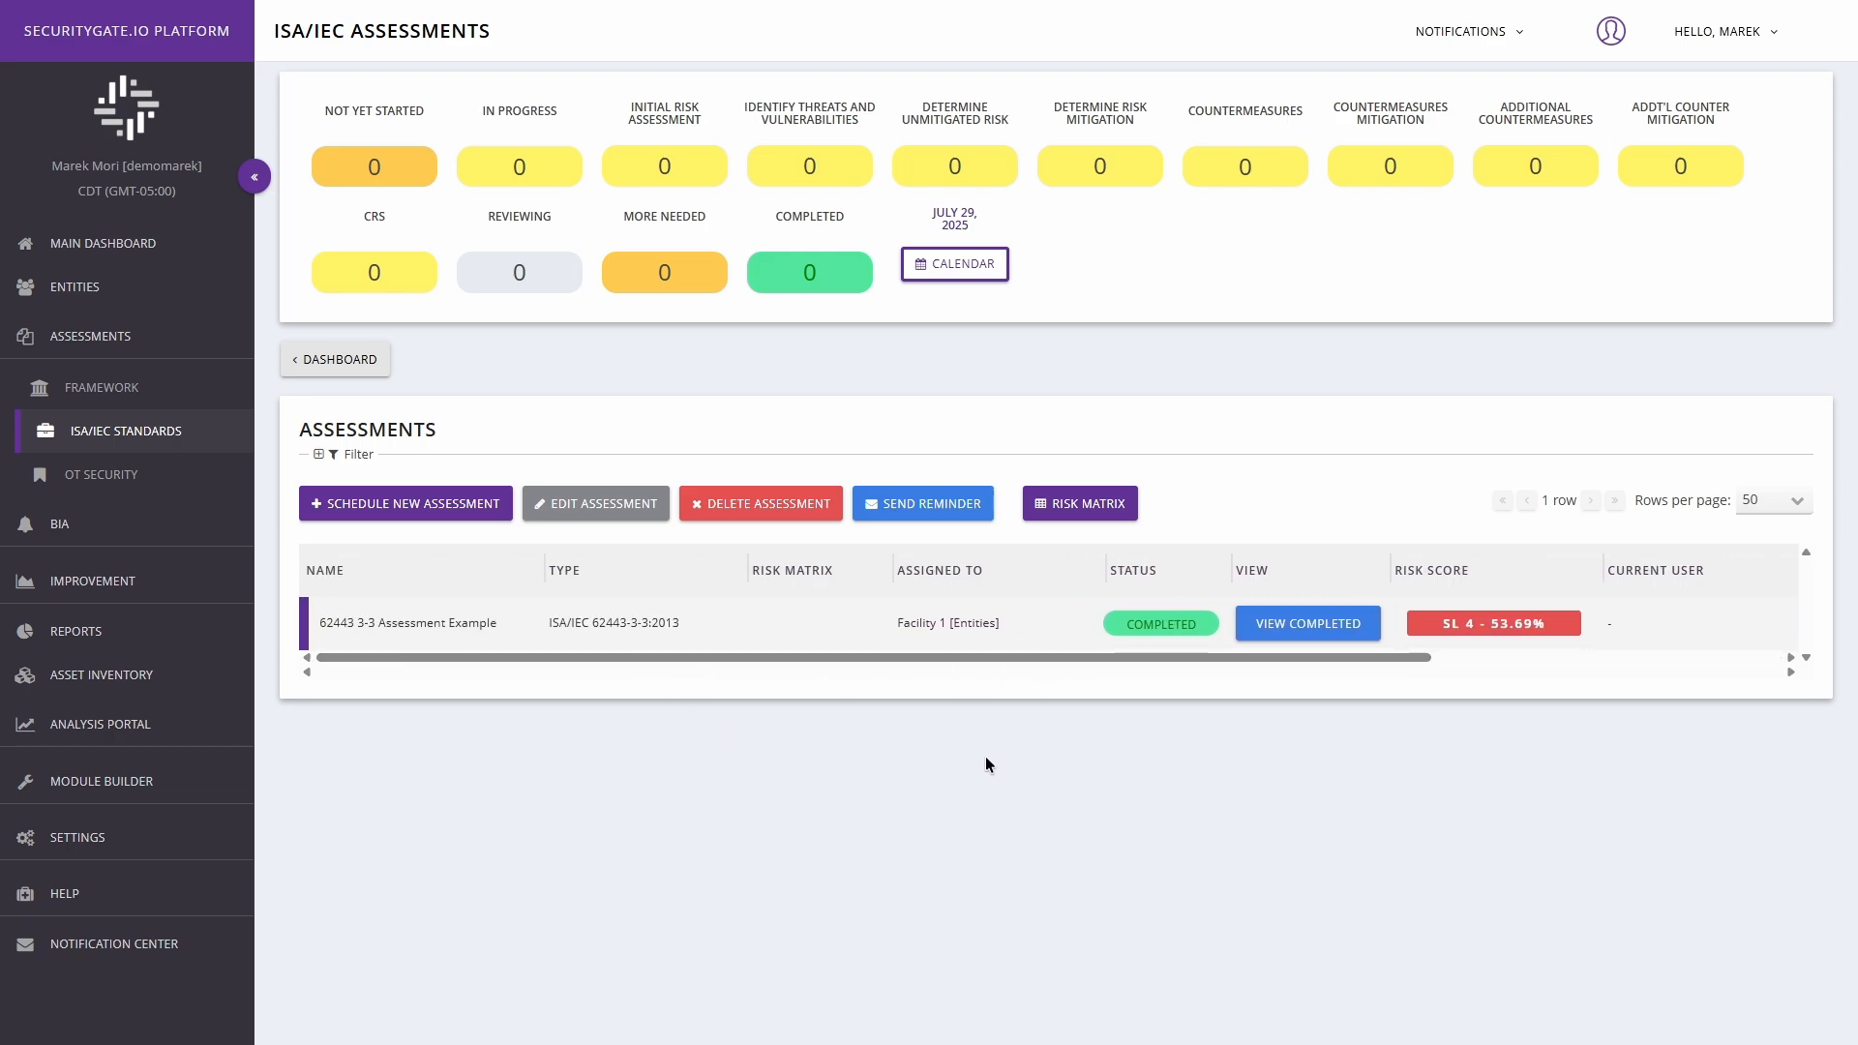